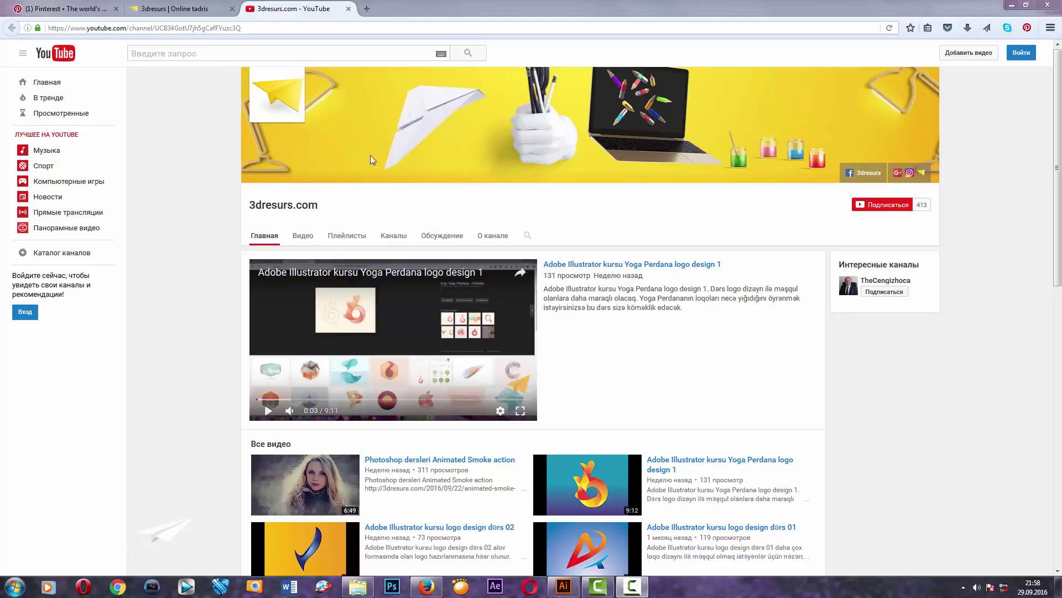
Show the 3dresurs.com home page from the top, with its featured English-lesson and tutorial posts.
left_click(177, 8)
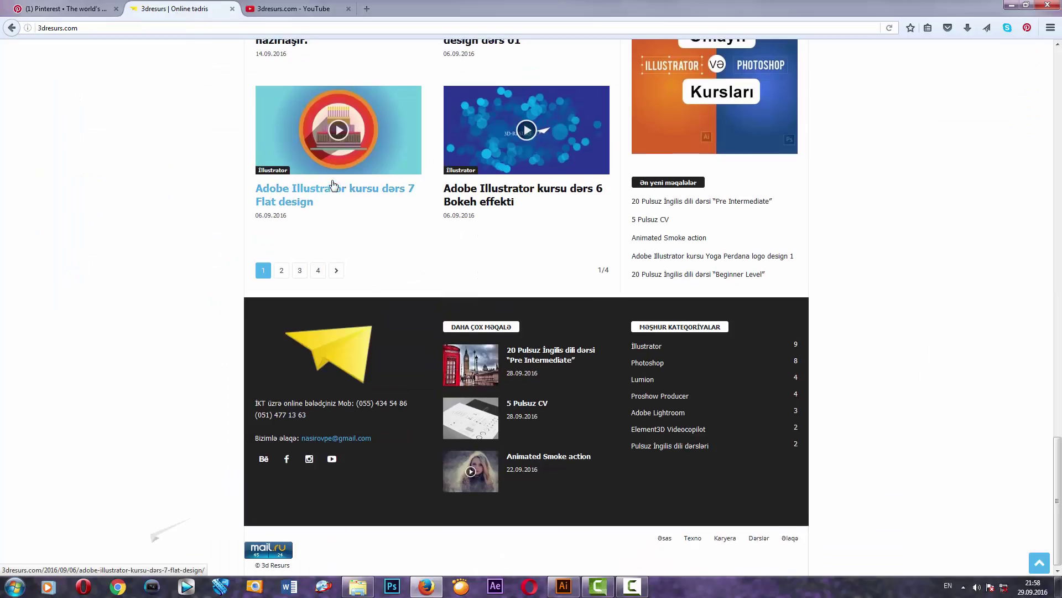
scroll(334, 186, "up", 5)
scroll(334, 186, "up", 5)
scroll(333, 186, "up", 5)
scroll(334, 185, "up", 3)
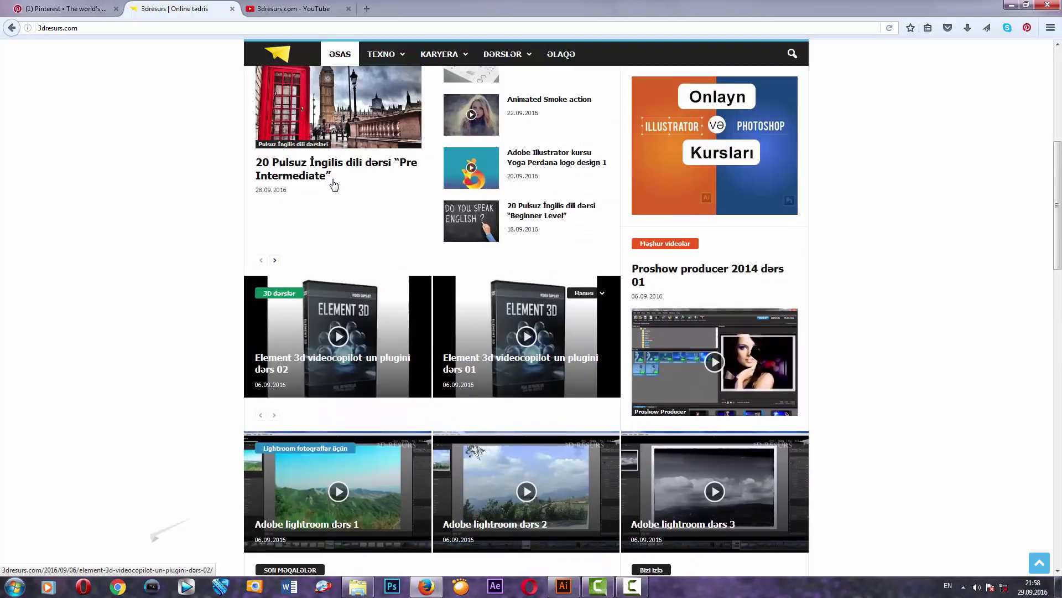
scroll(334, 185, "up", 2)
scroll(333, 185, "up", 5)
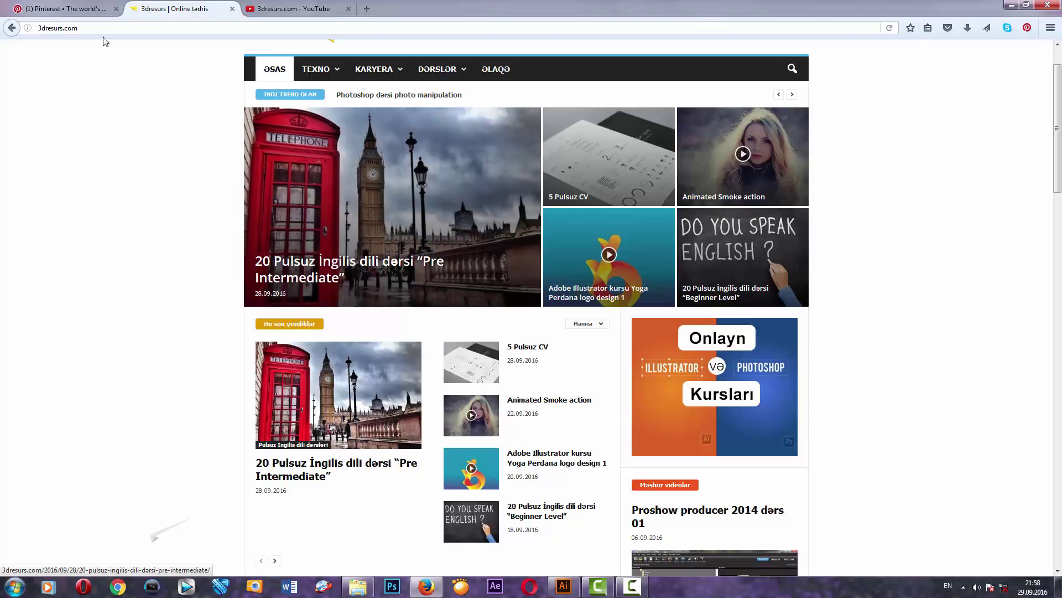
View the 'C Crown by Yoga Perdana' pin from the yoga perdana results, then return to Illustrator.
left_click(78, 11)
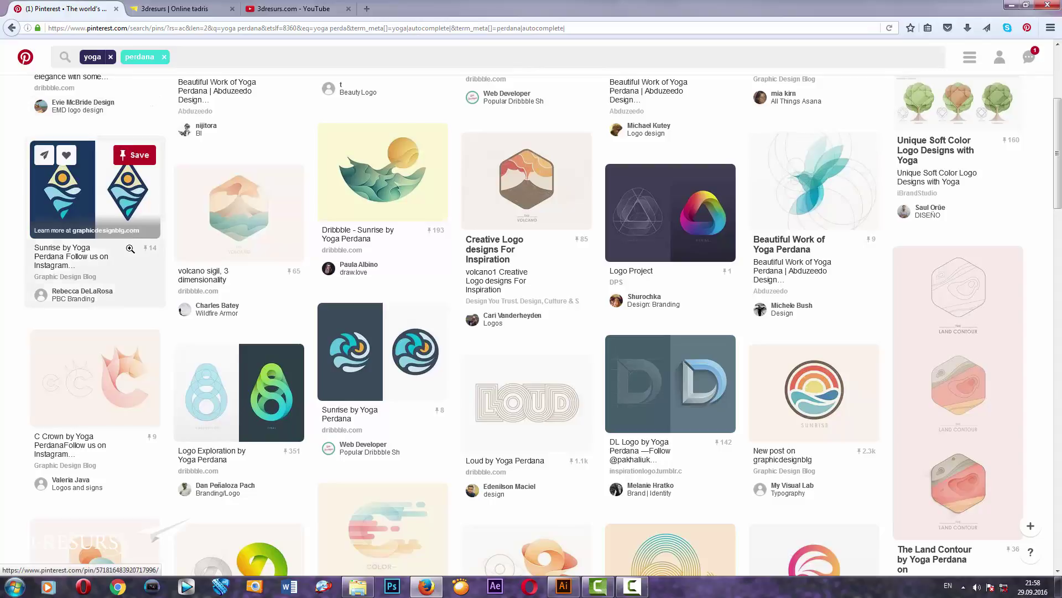
mouse_move(94, 378)
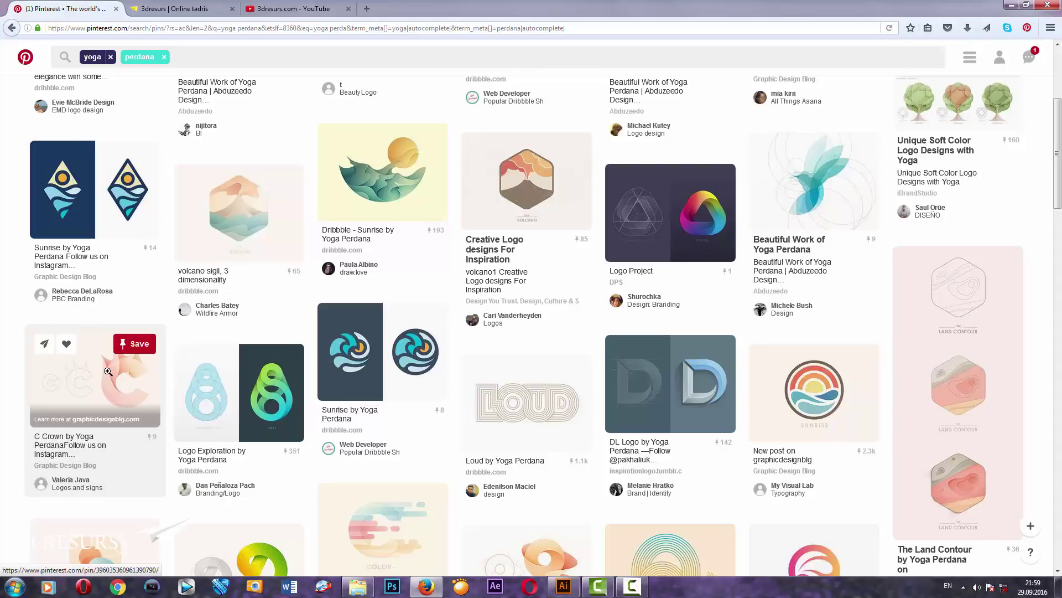
left_click(108, 371)
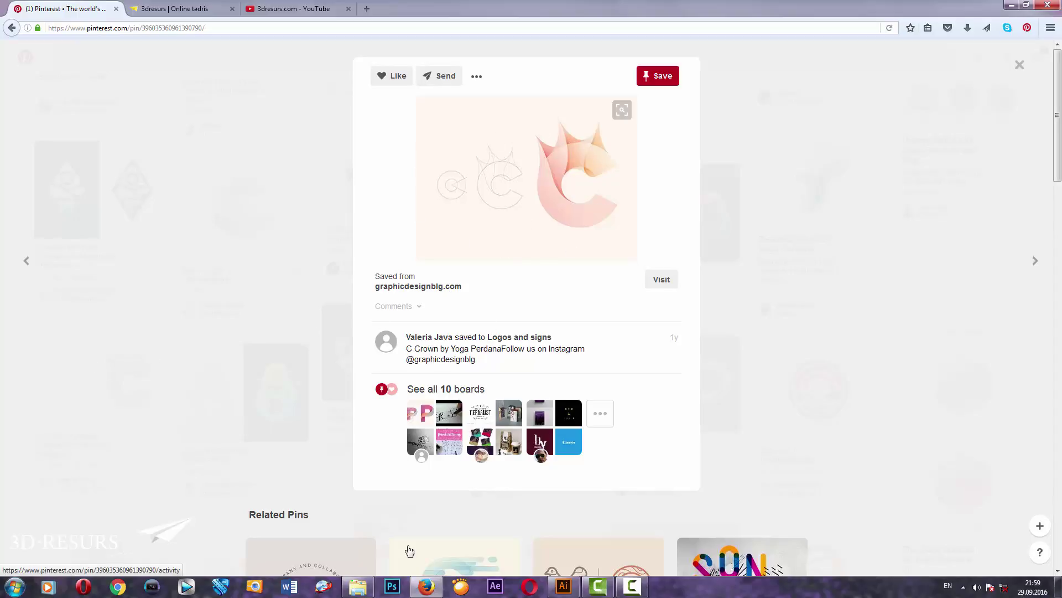
left_click(564, 586)
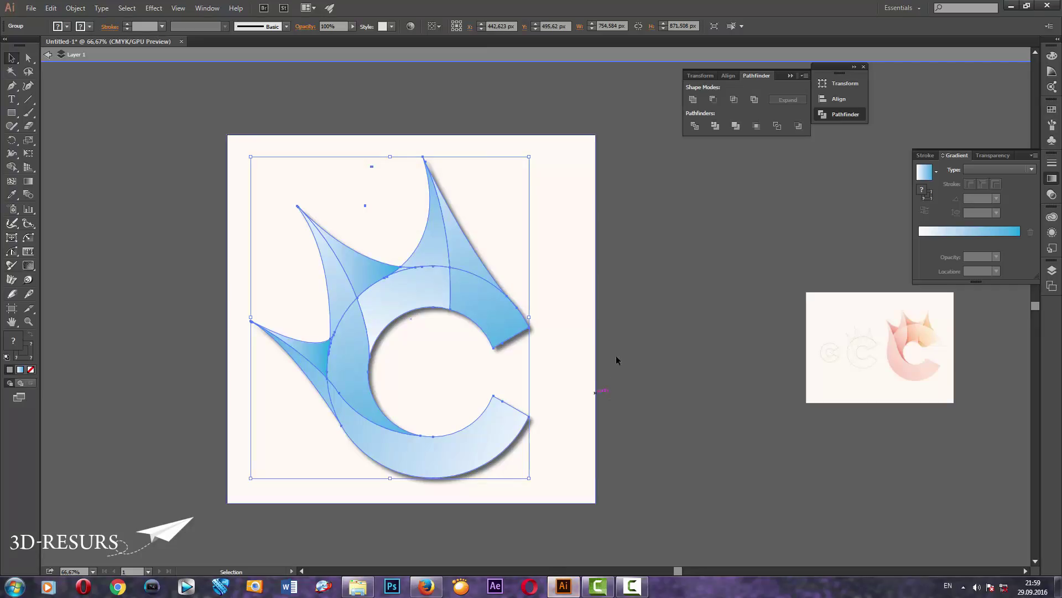
Move the placed C-crown reference image to the left side of the canvas.
left_click(642, 307)
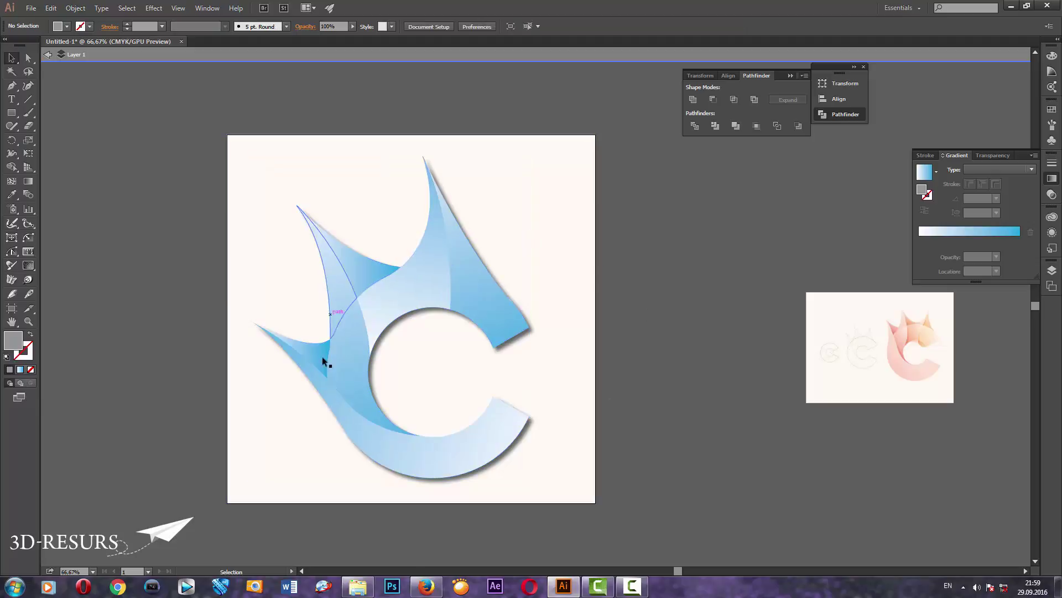
left_click(851, 336)
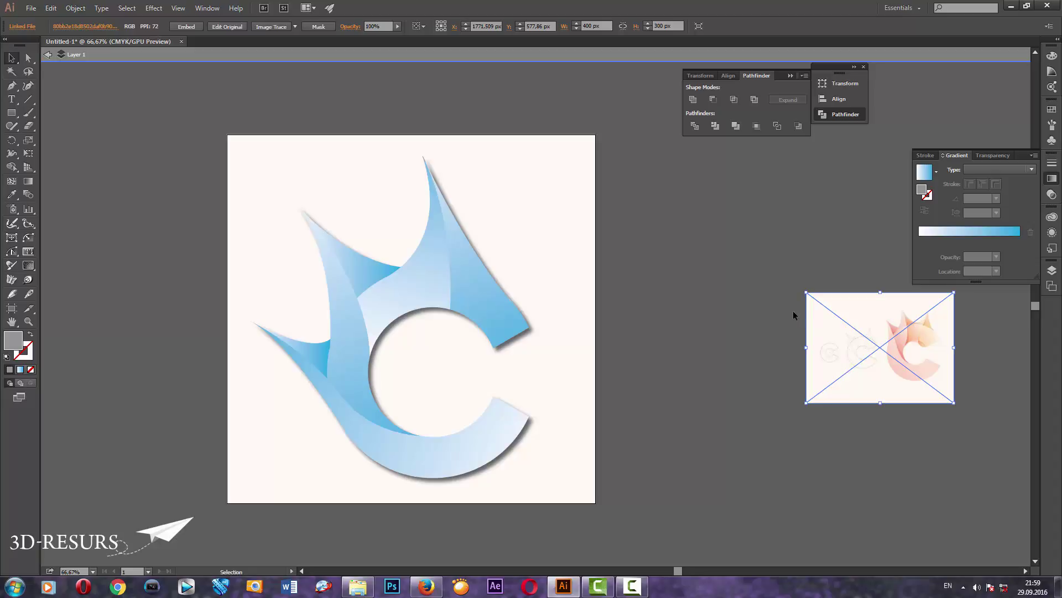
left_click_drag(811, 320, 632, 284)
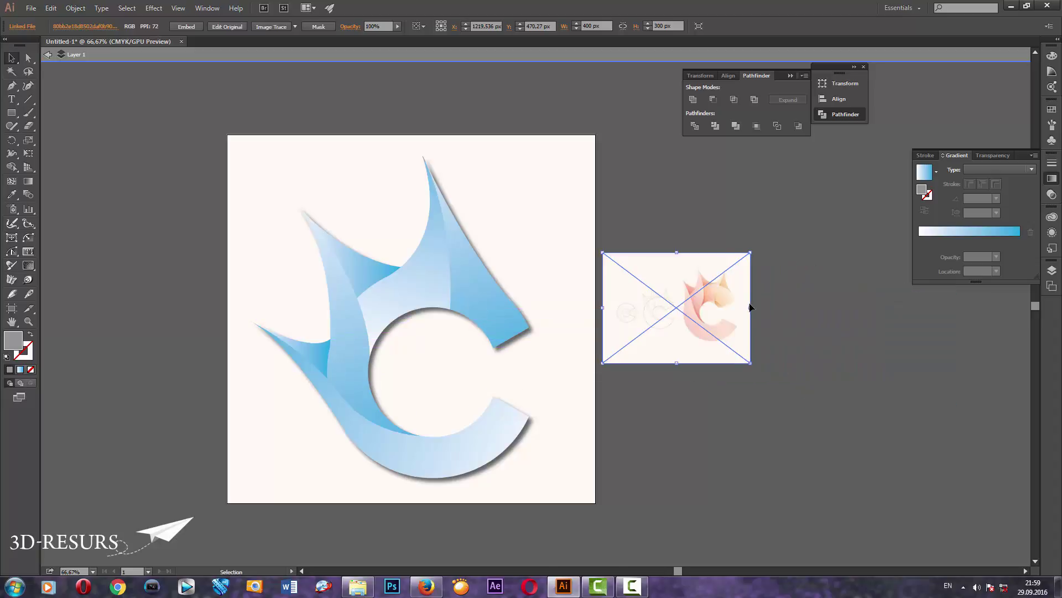
scroll(787, 293, "right", 2)
scroll(788, 287, "right", 2)
scroll(773, 273, "right", 5)
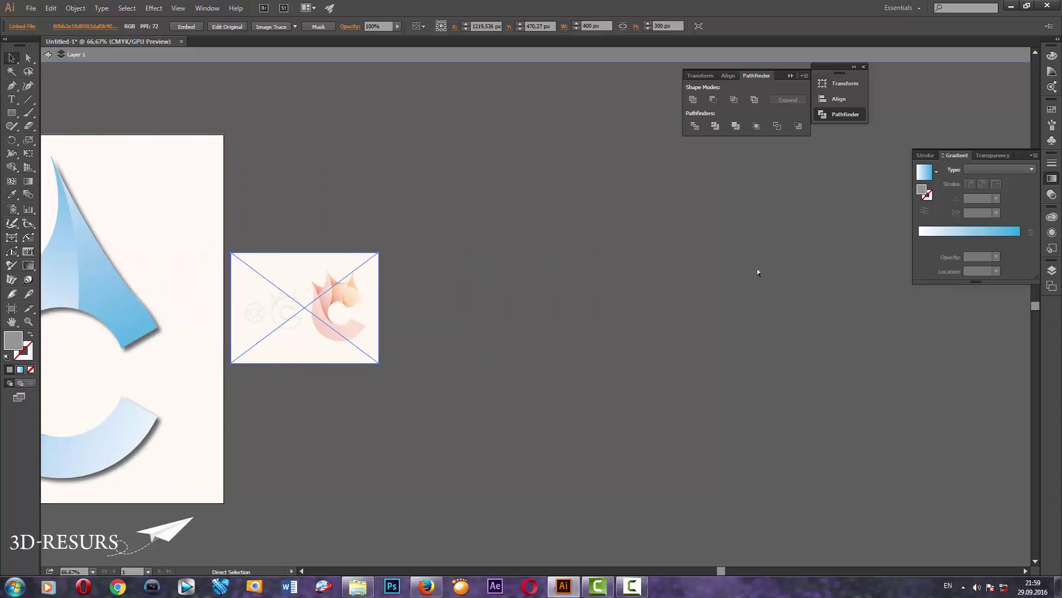
scroll(732, 272, "right", 3)
scroll(706, 275, "right", 2)
left_click_drag(87, 293, 243, 276)
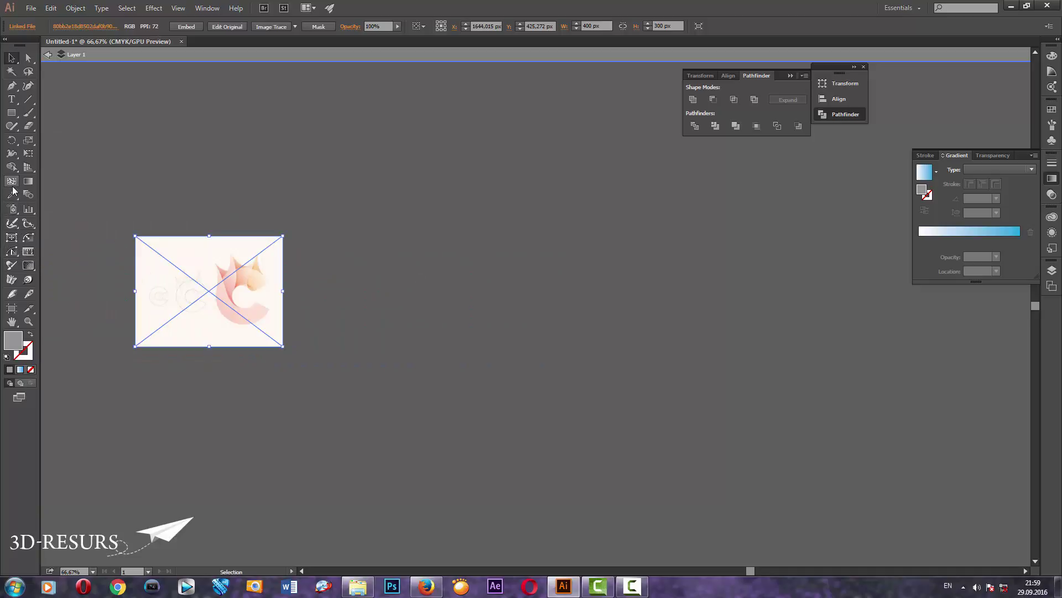
Add a large new artboard beside the reference and delete the grey test rectangle.
left_click(11, 308)
left_click_drag(389, 150, 928, 542)
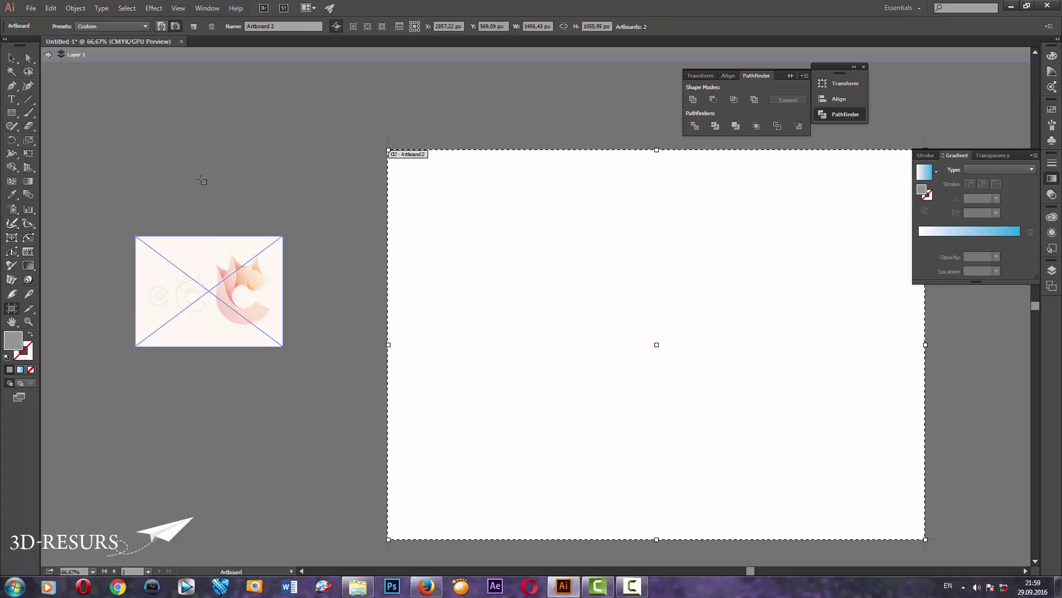
left_click(13, 60)
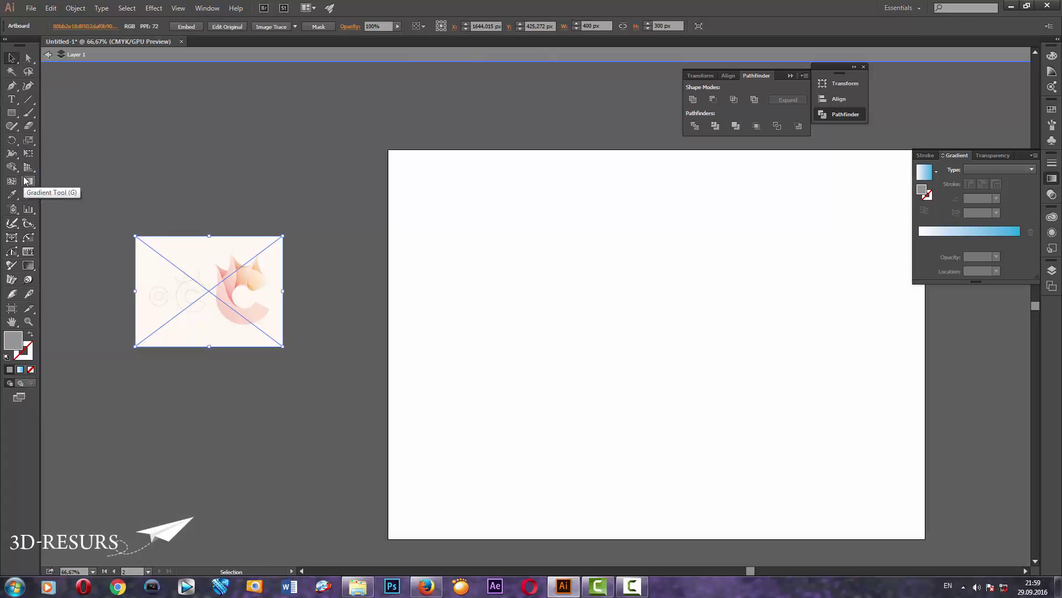
left_click(11, 112)
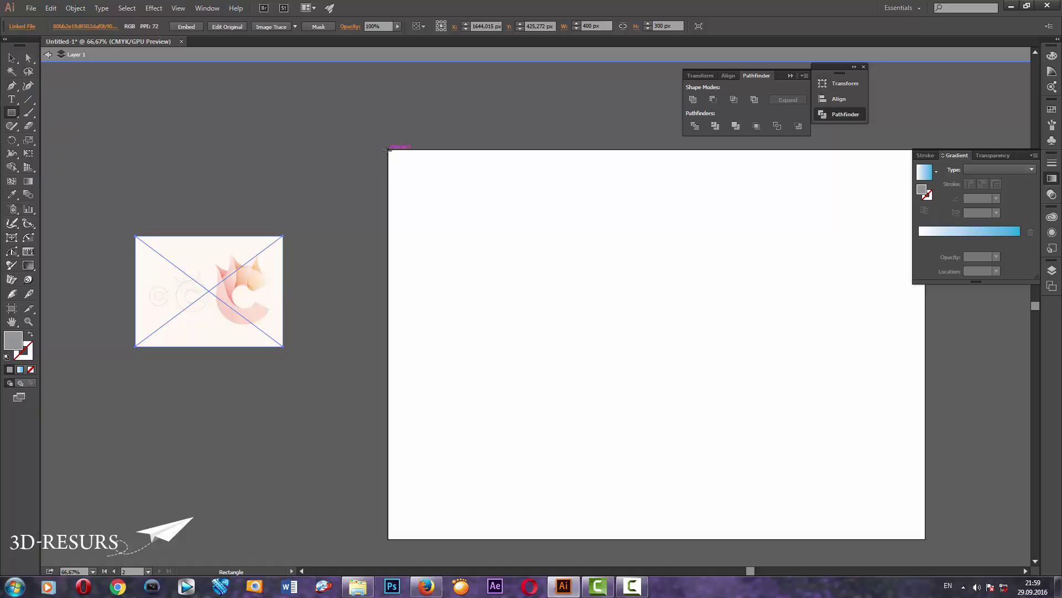
left_click_drag(389, 150, 924, 537)
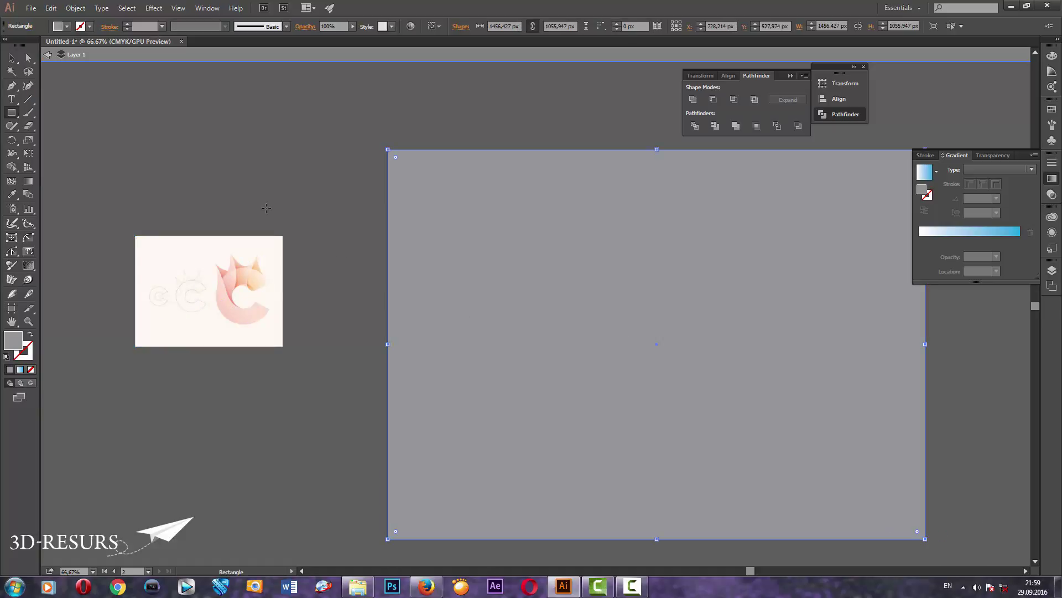
left_click(12, 59)
key("Delete")
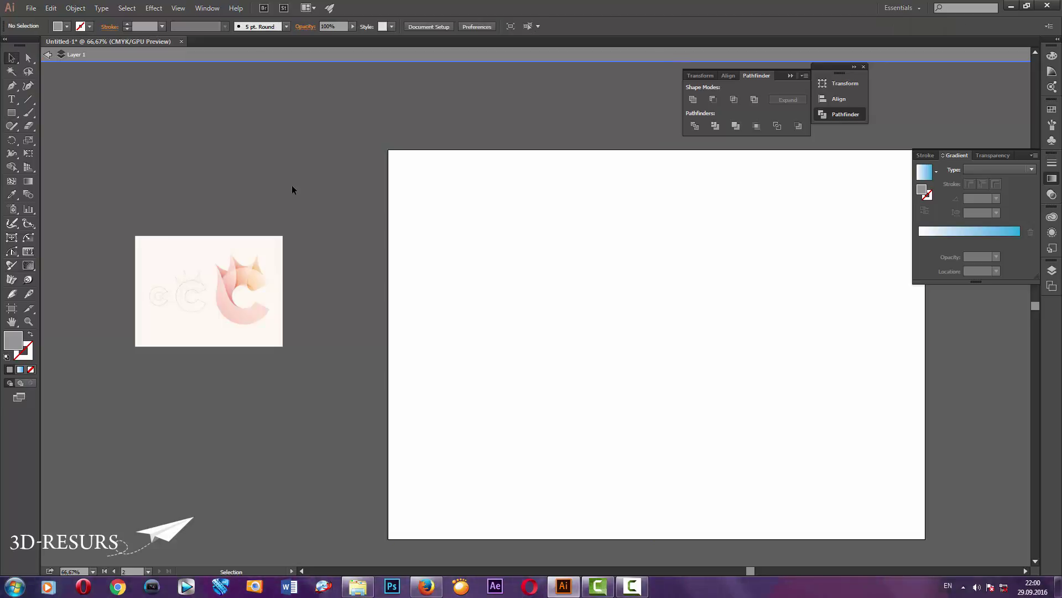
Enlarge the reference image to about double size and nudge it slightly left.
left_click(240, 265)
left_click_drag(282, 347, 376, 487)
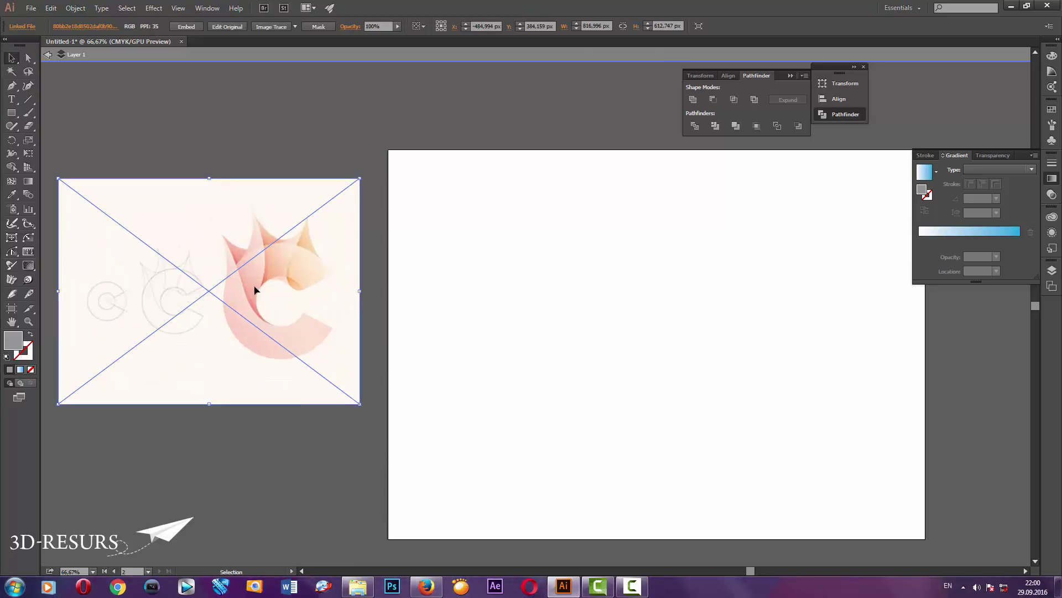
mouse_move(256, 289)
left_mouse_down()
mouse_move(230, 288)
mouse_move(264, 285)
left_mouse_up()
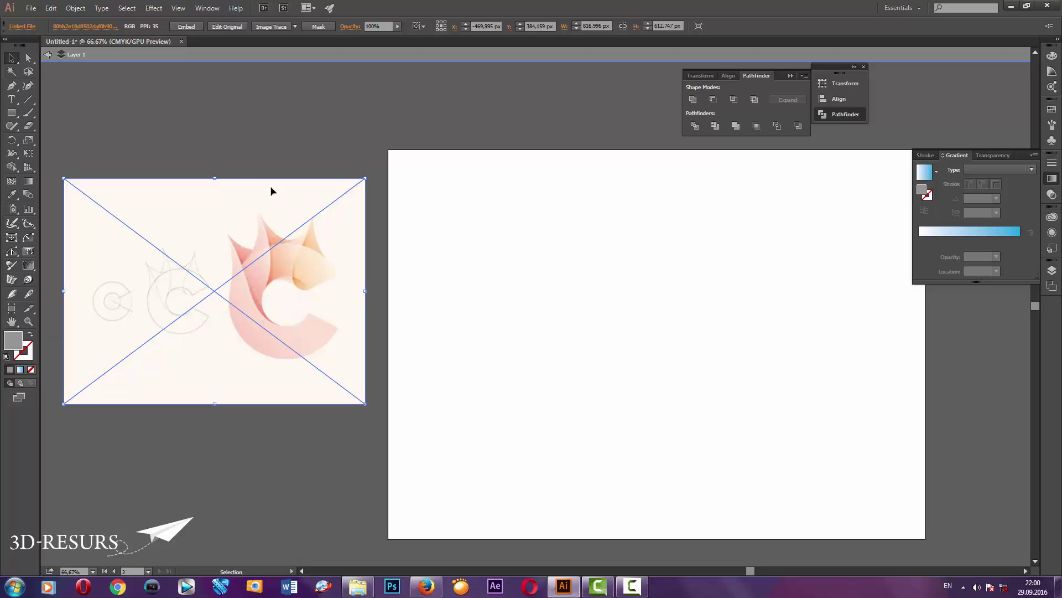
left_click(274, 156)
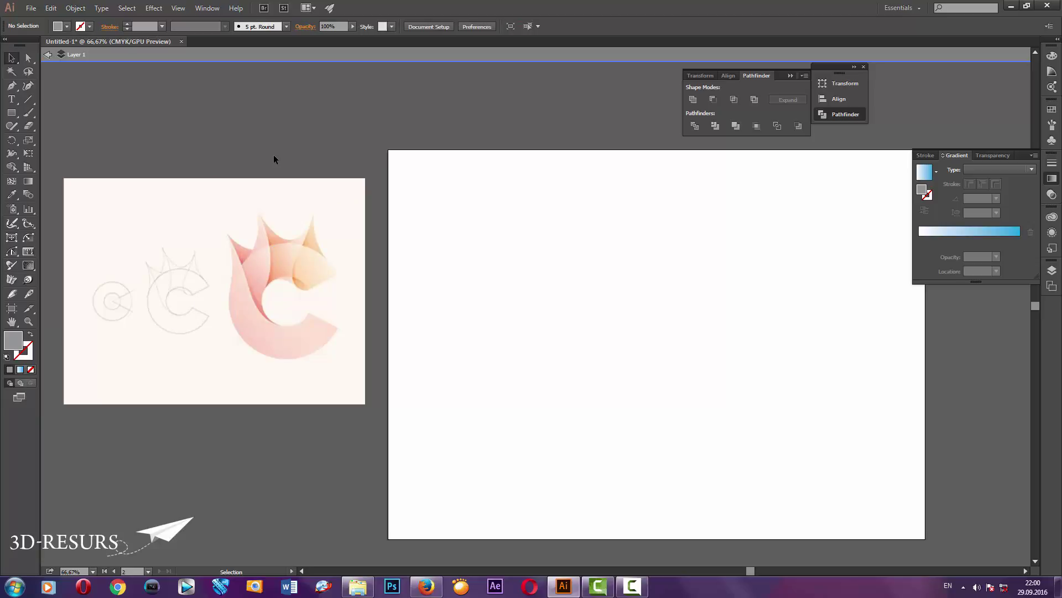
Draw a large circle and subtract a smaller concentric copy with Minus Front to make a ring.
key("l")
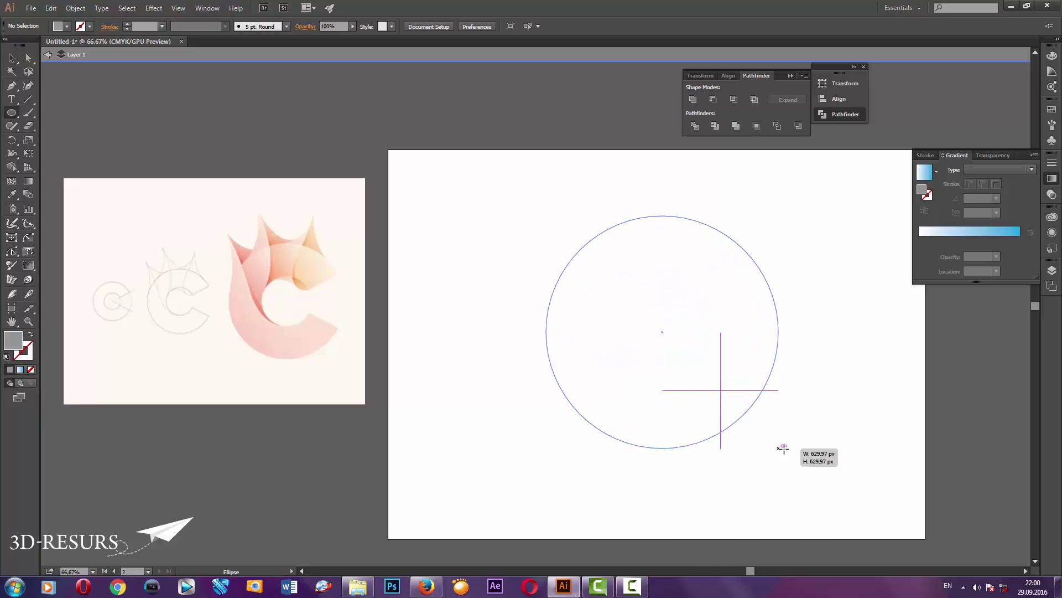
left_click_drag(662, 332, 781, 448)
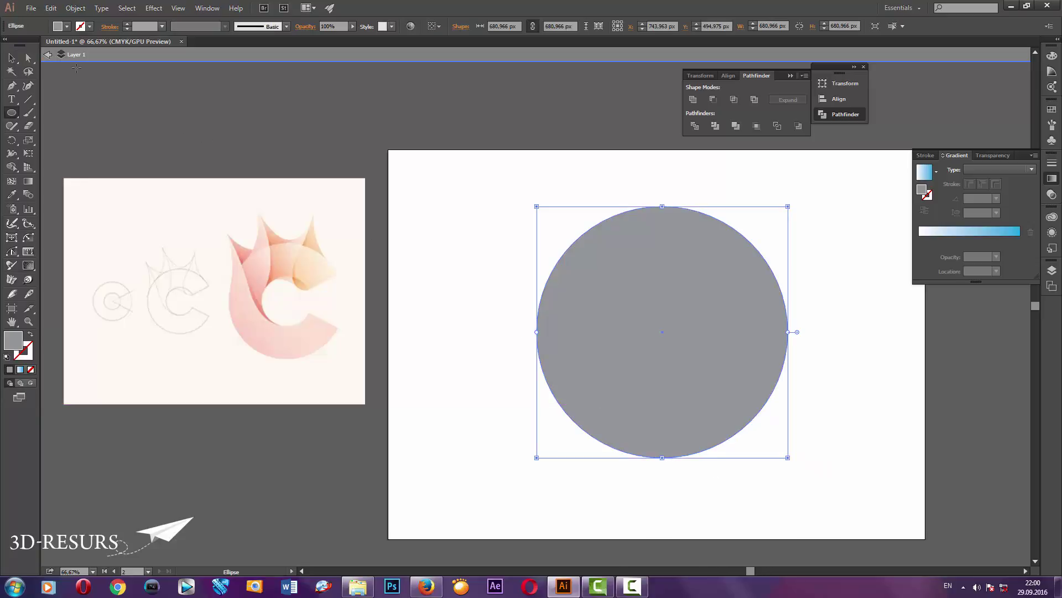
key("v")
left_click_drag(621, 299, 622, 287)
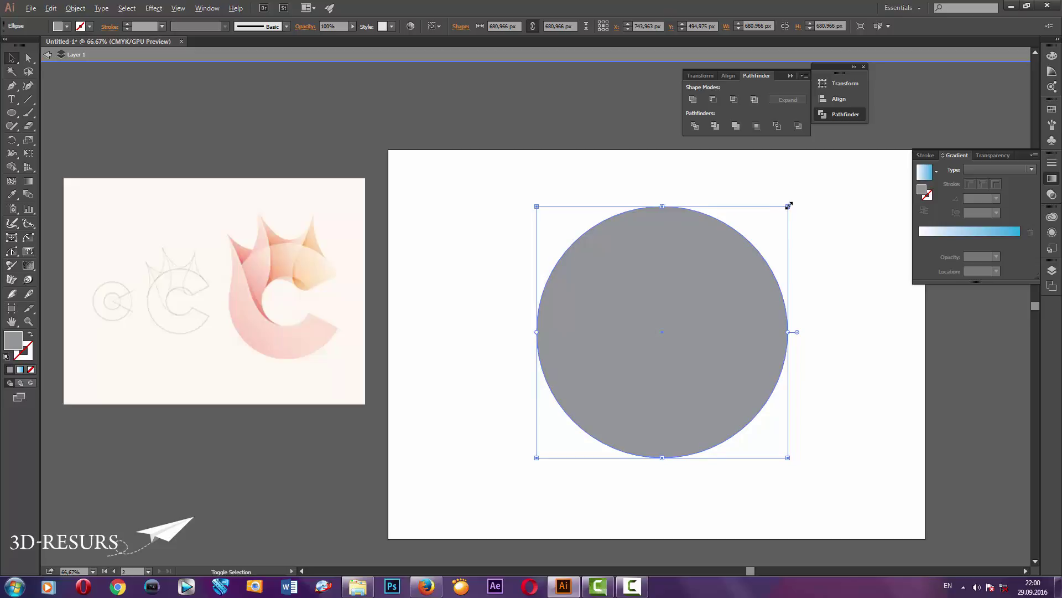
left_click_drag(789, 205, 738, 270)
left_click_drag(851, 449, 516, 184)
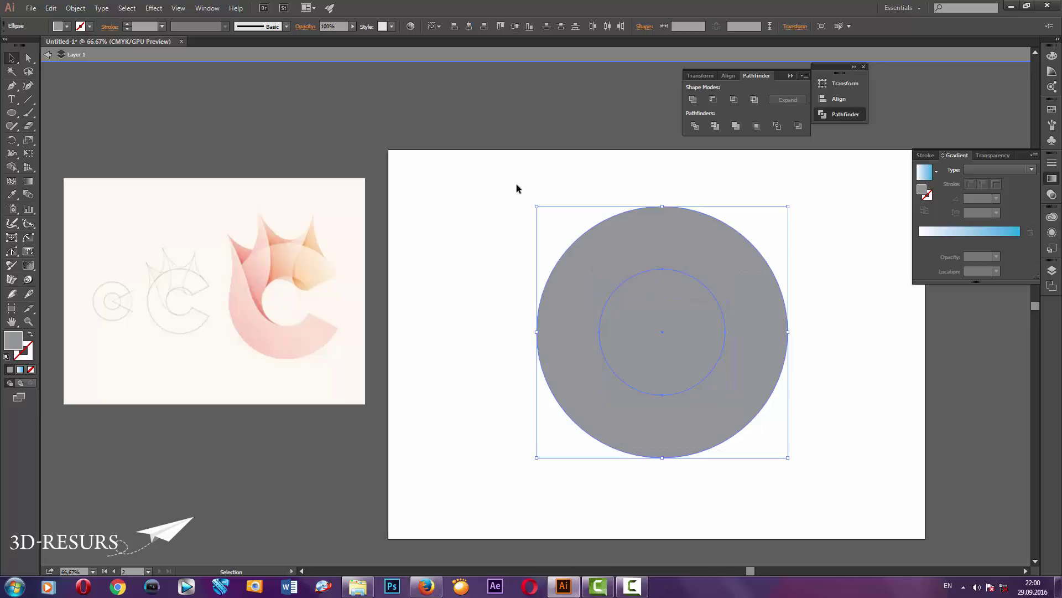
left_click(713, 99)
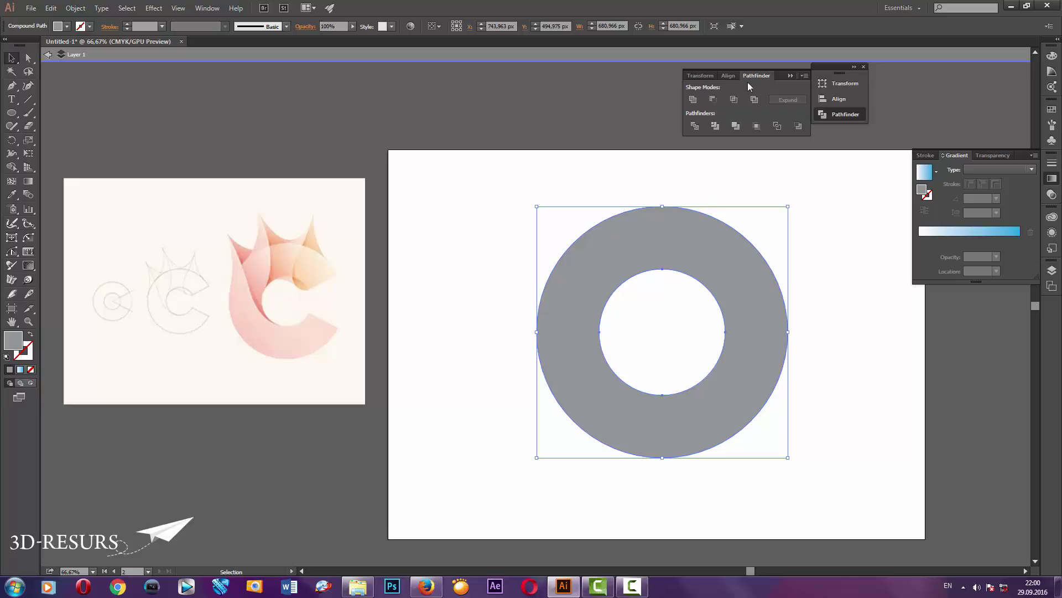
left_click(209, 8)
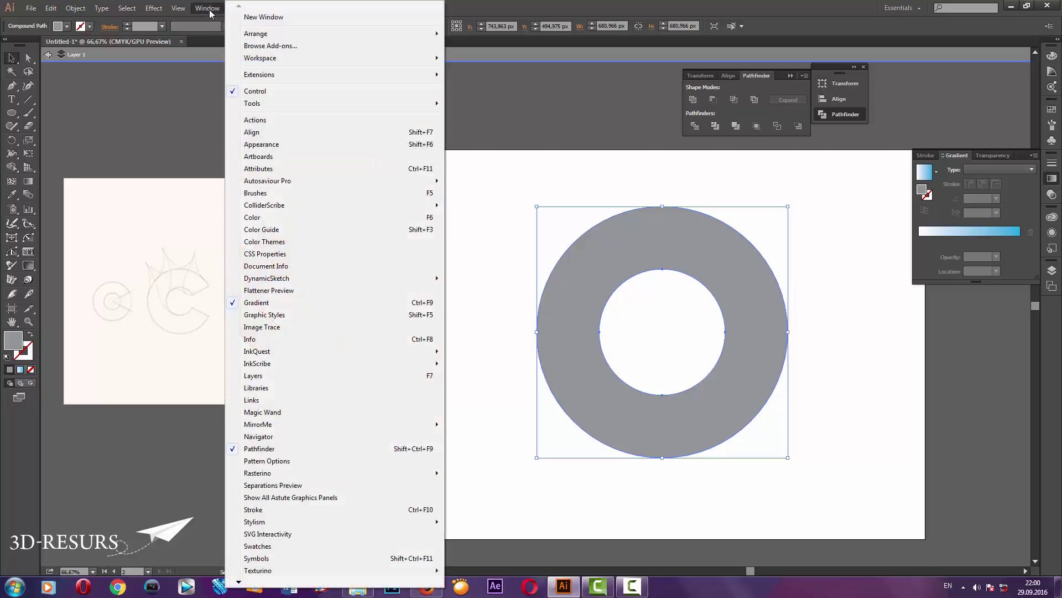
left_click(576, 149)
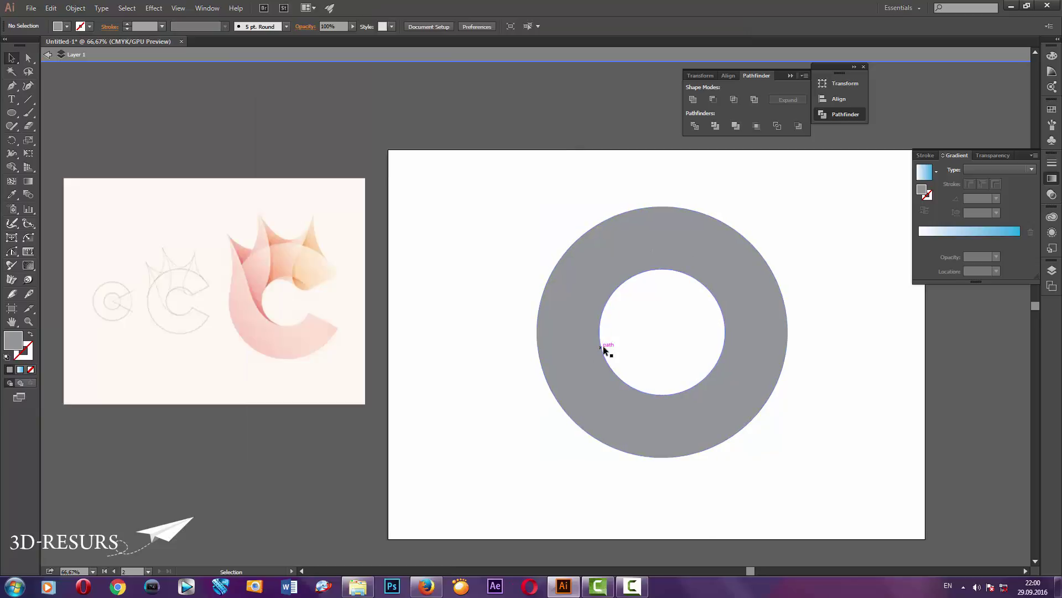
left_click(12, 112)
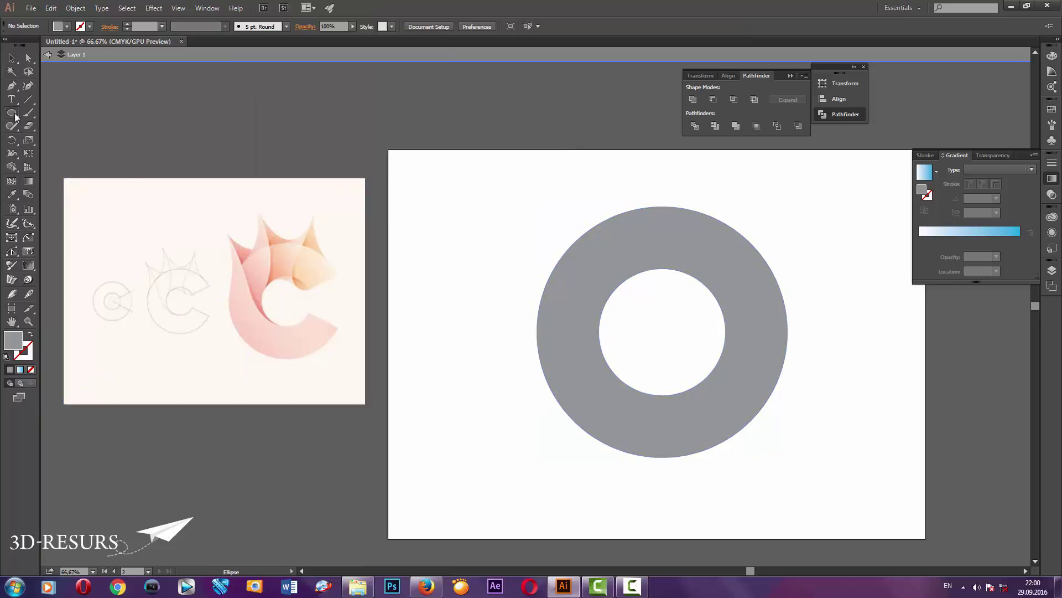
left_click(61, 166)
Subtract a rotated, enlarged three-point star triangle from the ring's right side with Minus Front.
left_click(471, 262)
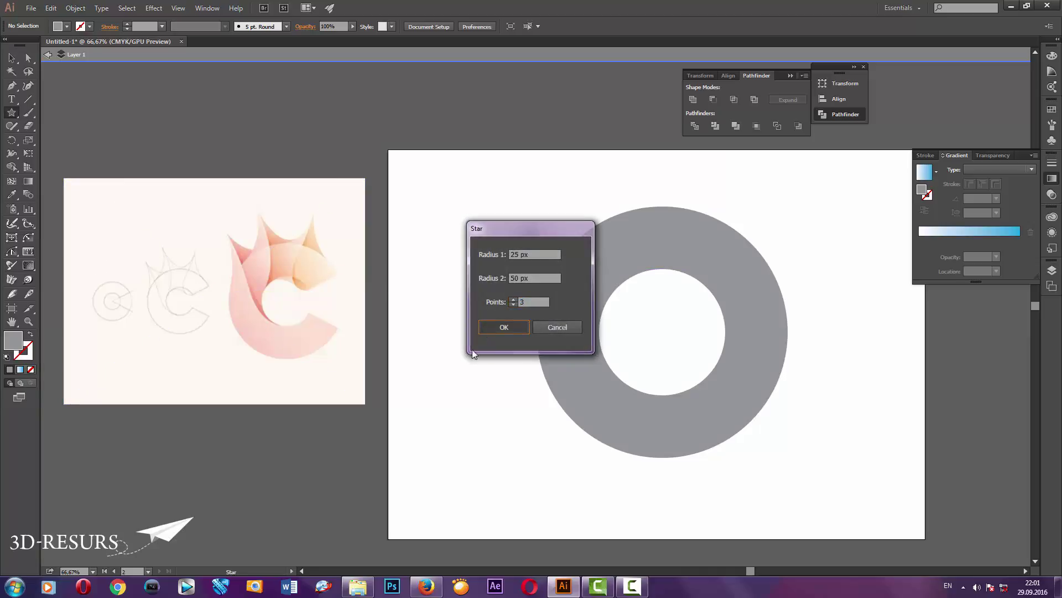
left_click(518, 327)
key("v")
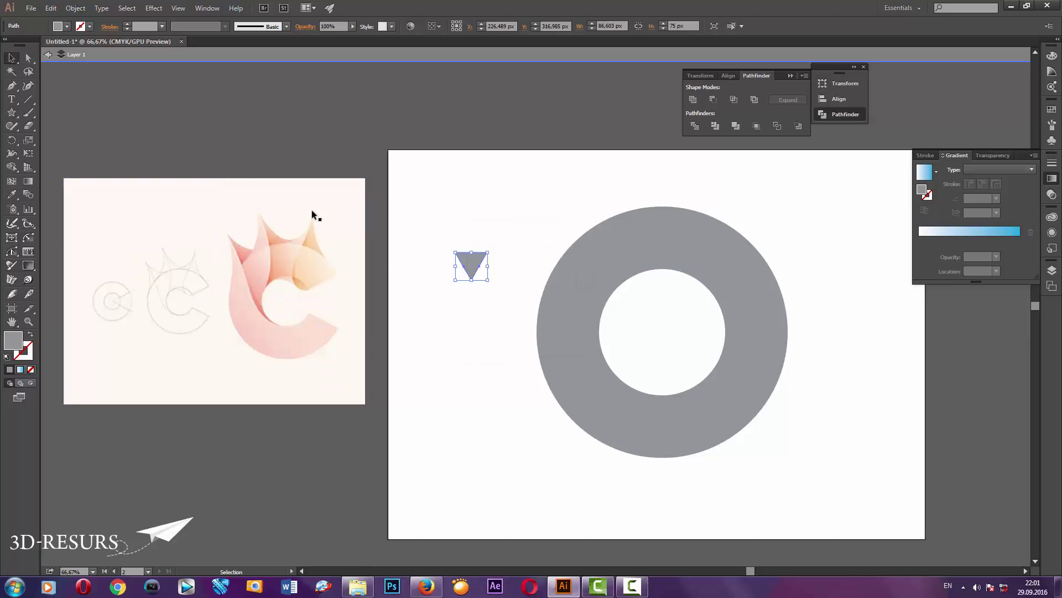
left_click_drag(482, 265, 837, 331)
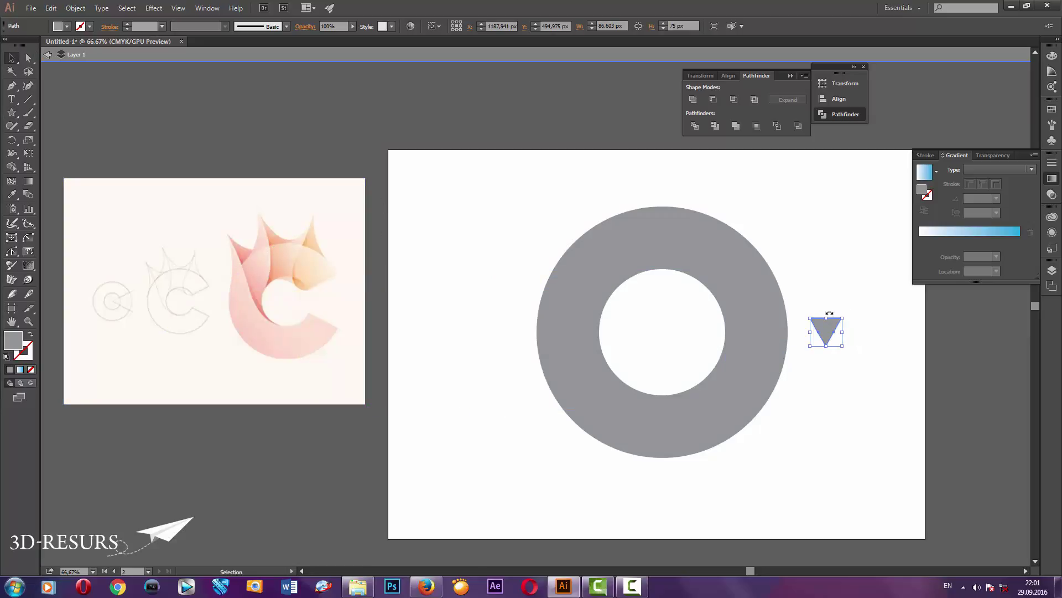
mouse_move(845, 314)
left_mouse_down()
mouse_move(855, 339)
mouse_move(916, 284)
mouse_move(792, 330)
mouse_move(762, 330)
left_mouse_up()
left_click_drag(802, 404, 825, 430)
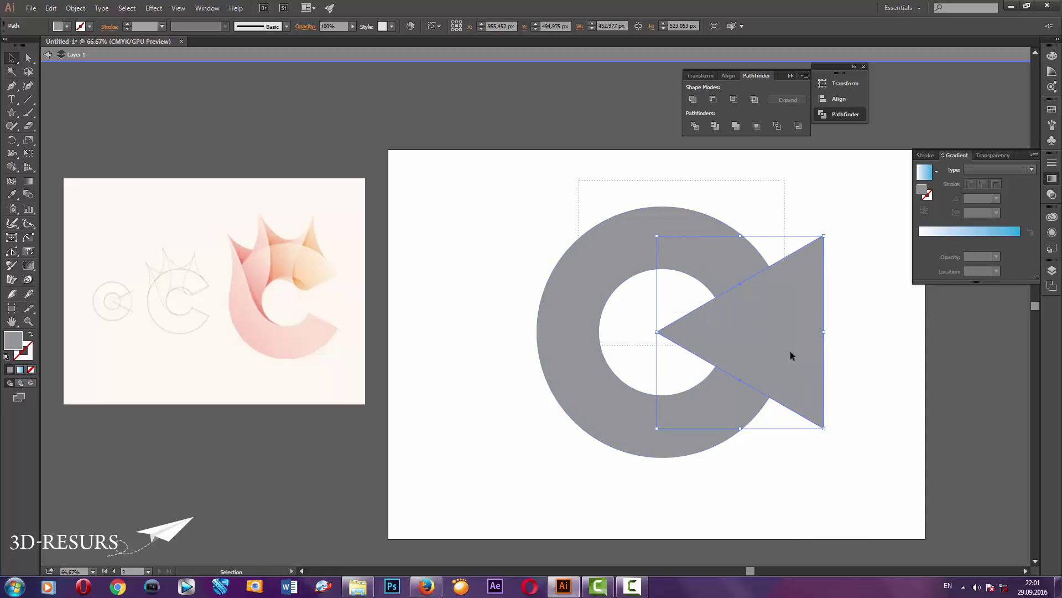
left_click(747, 261, "shift")
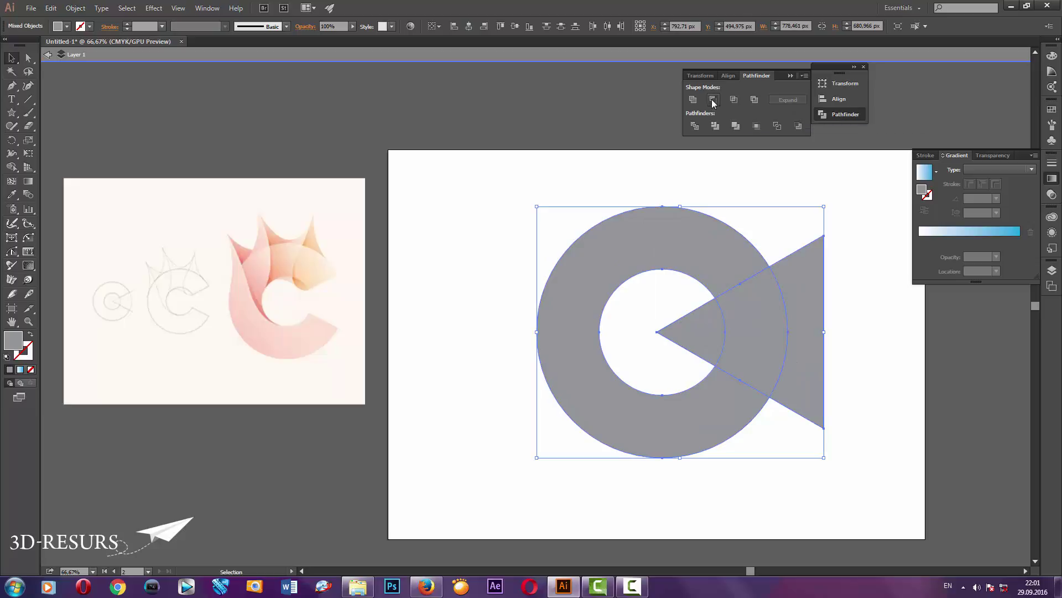
left_click(713, 100)
left_click(738, 404)
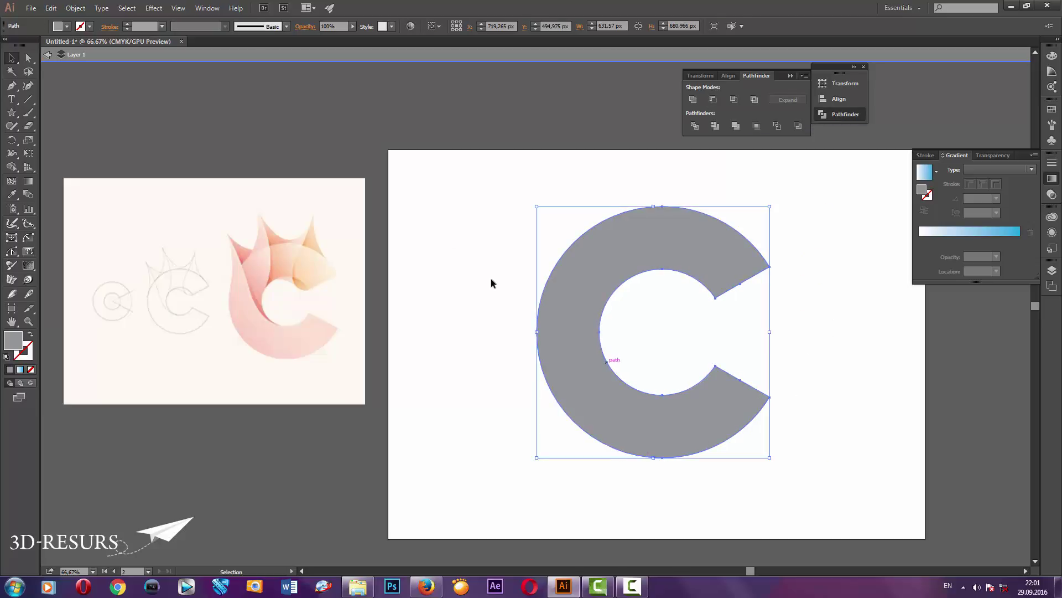
Give the C shape no fill and a thin black stroke.
left_click(67, 26)
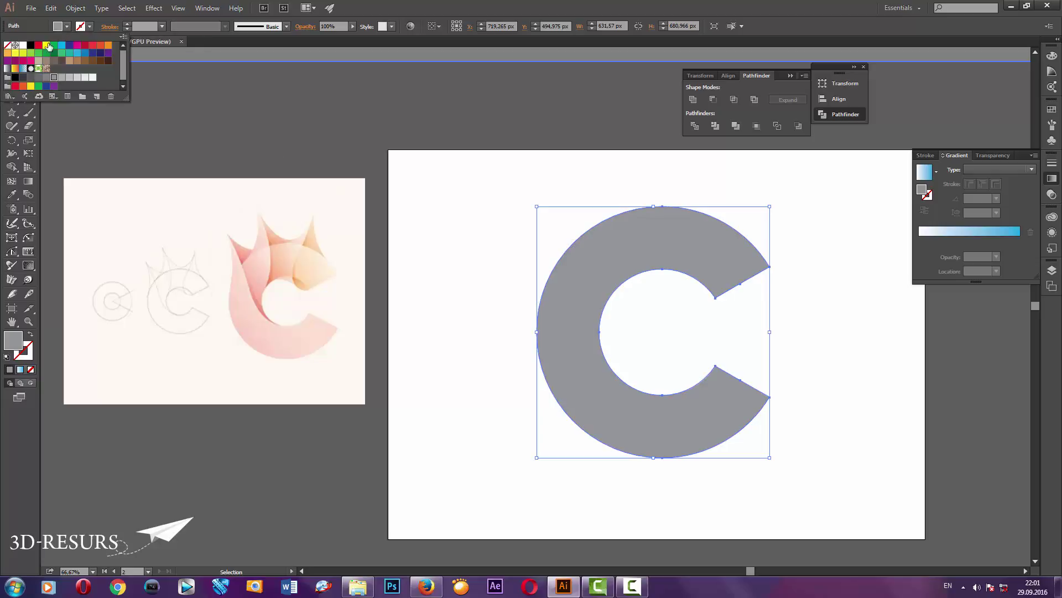
left_click(14, 49)
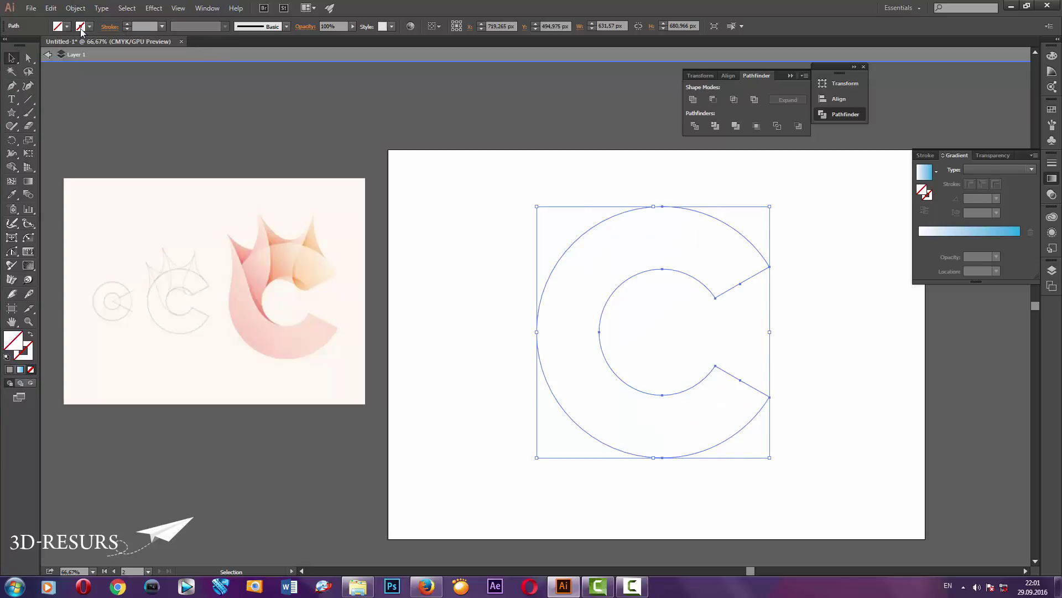
left_click(89, 27)
left_click(31, 45)
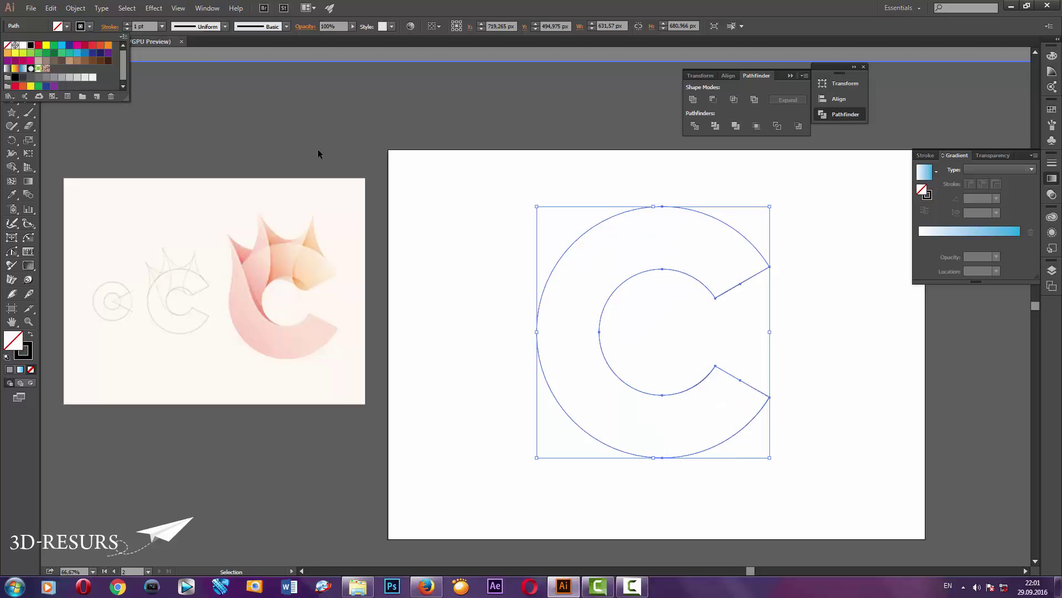
key("Escape")
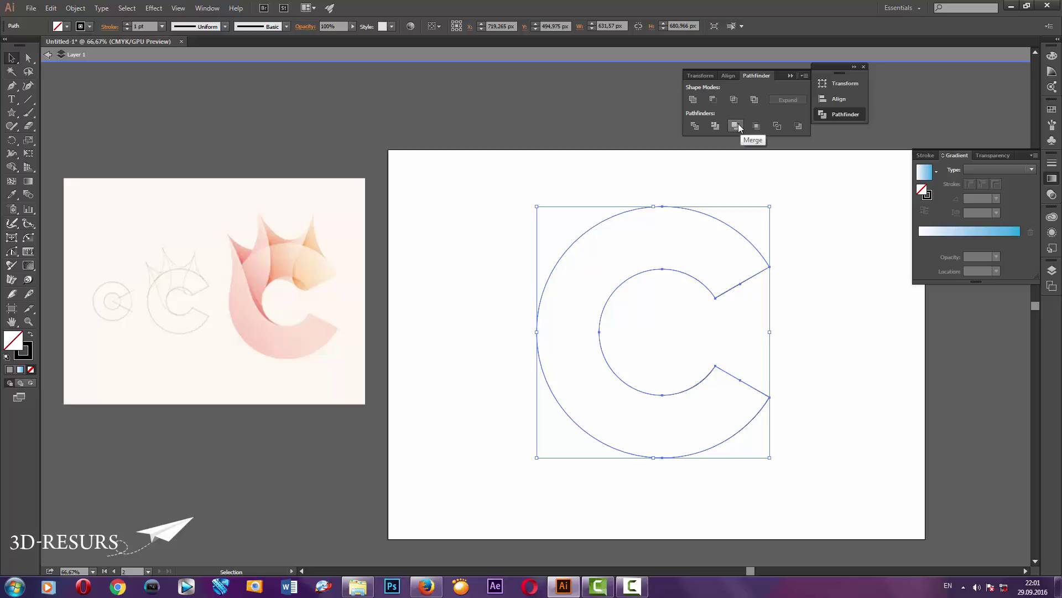
Add an anchor point on the C's inner arc, undoing a stray curve point.
left_click(13, 85)
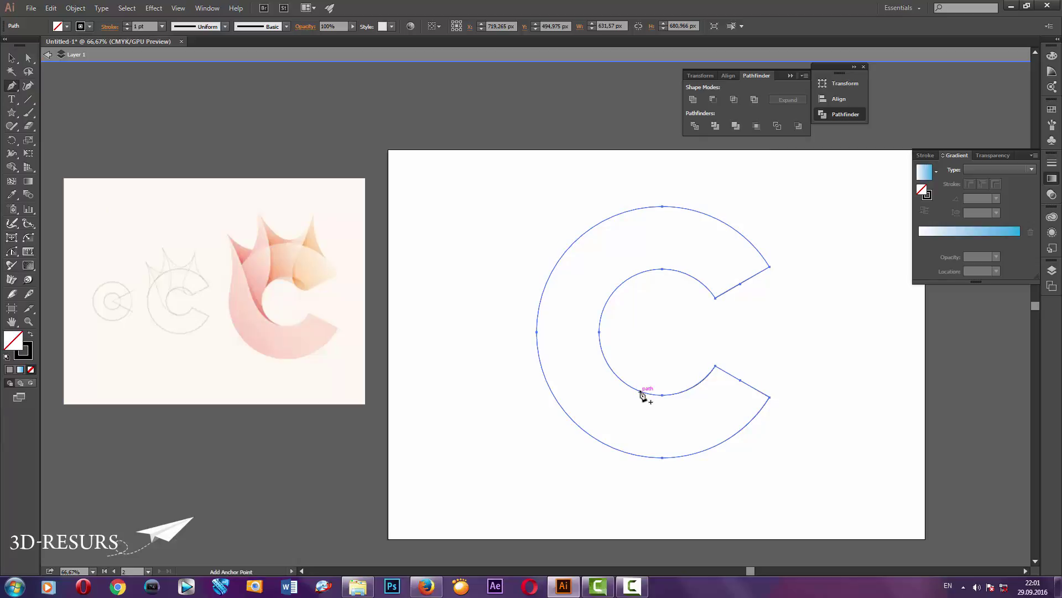
left_click(641, 393)
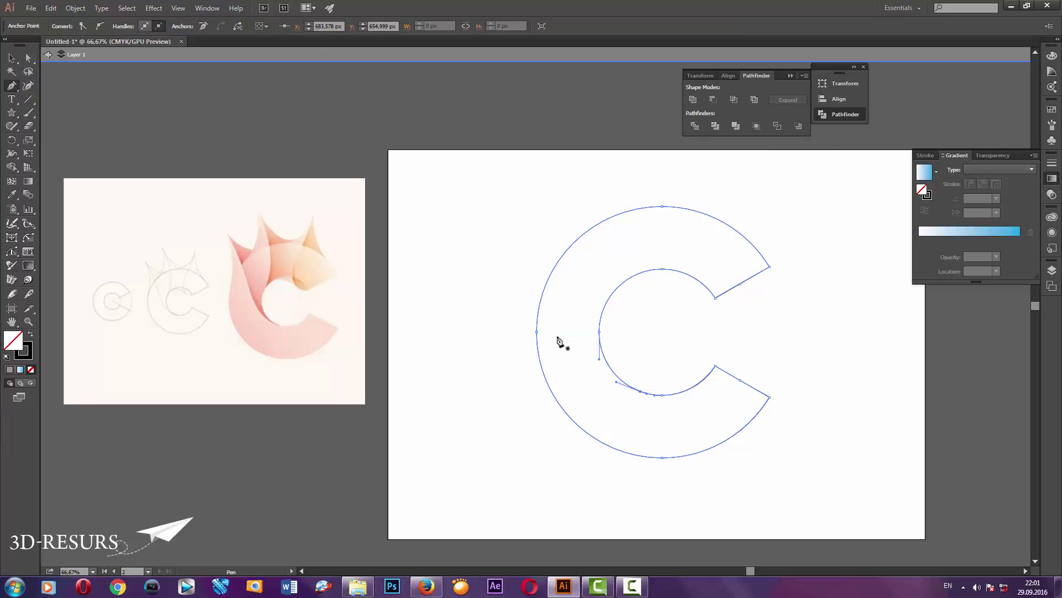
left_click_drag(556, 337, 527, 308)
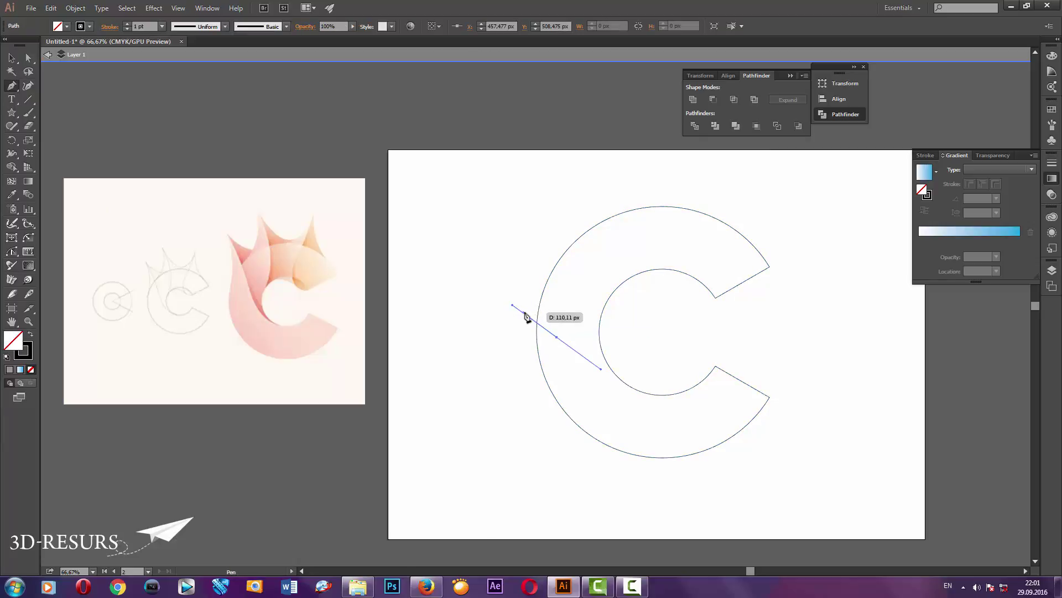
key("ctrl+z")
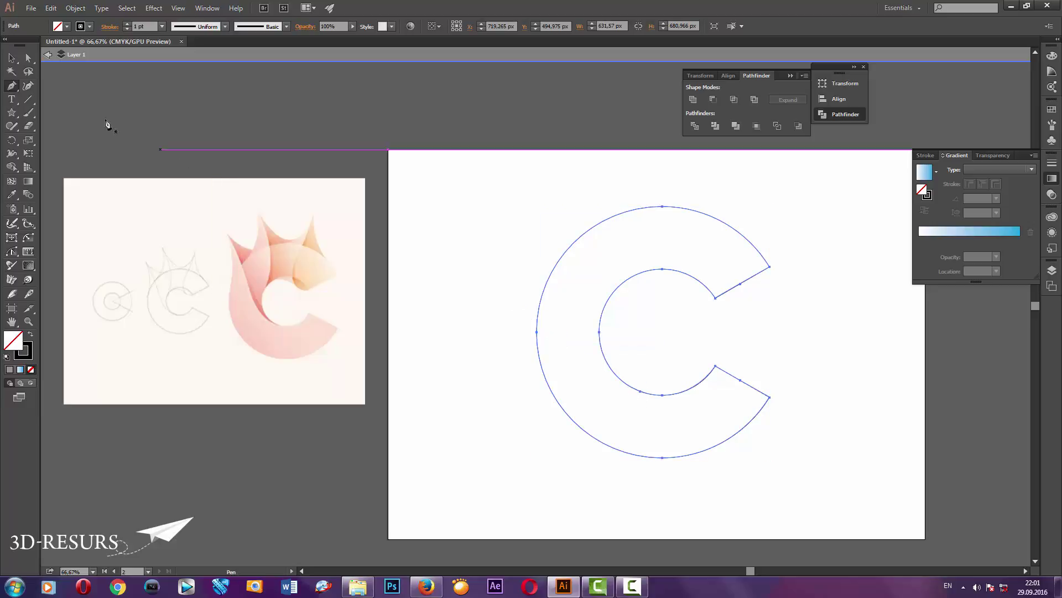
left_click(11, 86)
Draw a pen curve from the C's upper left down across it into the inner arc.
left_click(56, 99)
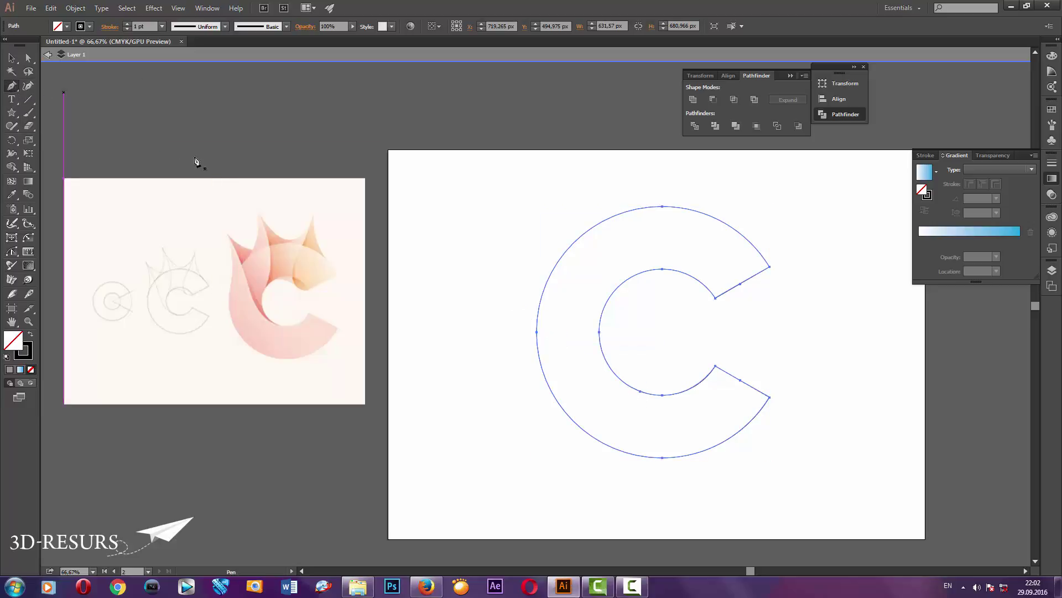
left_click(640, 391)
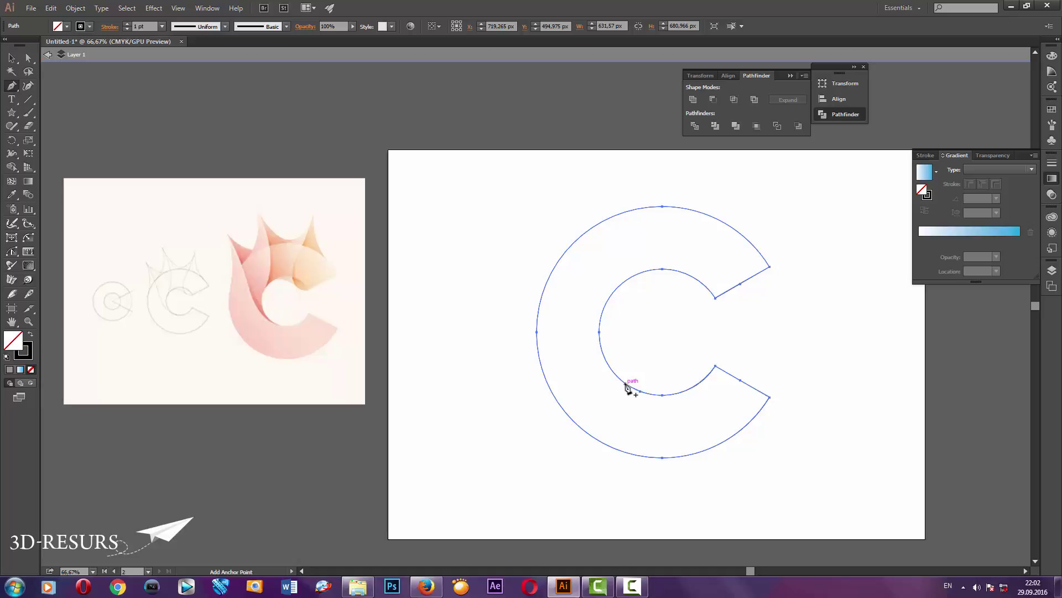
key("p")
left_click(462, 252)
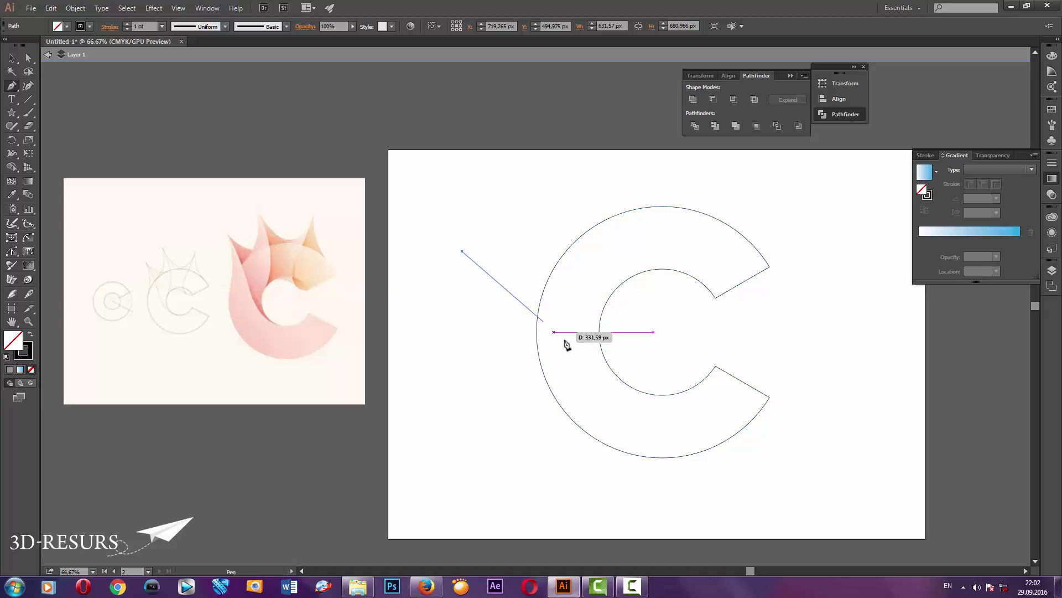
mouse_move(589, 373)
left_mouse_down()
mouse_move(603, 417)
mouse_move(614, 413)
left_mouse_up()
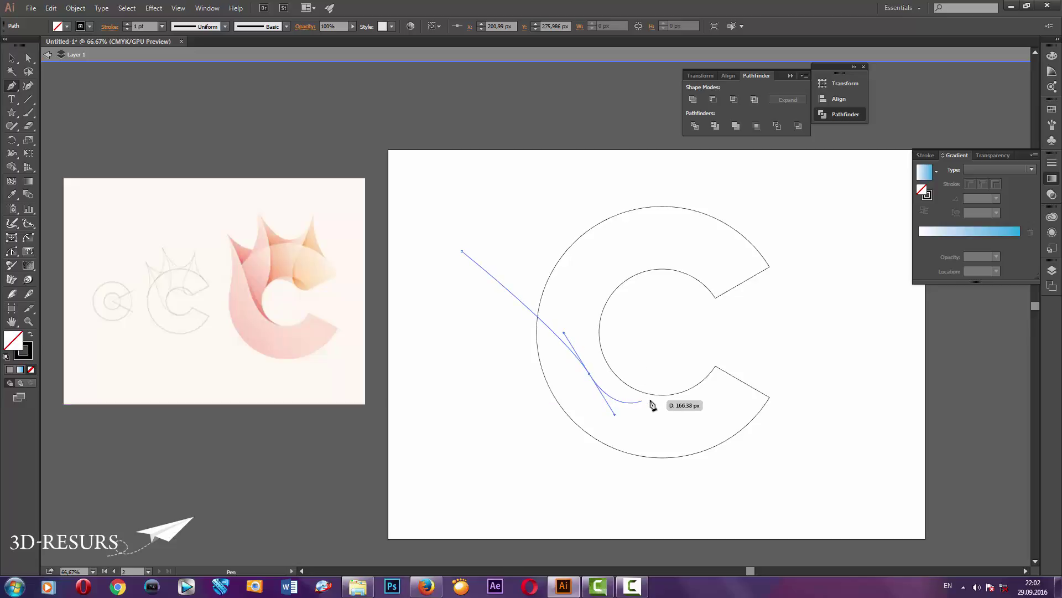
left_click(675, 395)
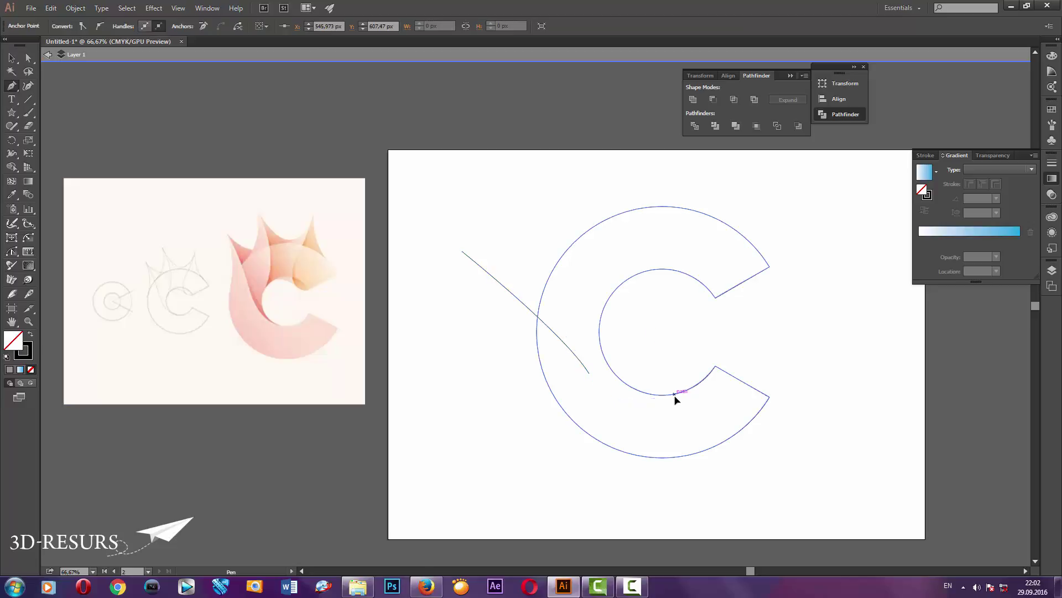
Drag the curve's middle anchor handle so the line bends more smoothly.
left_click(13, 58)
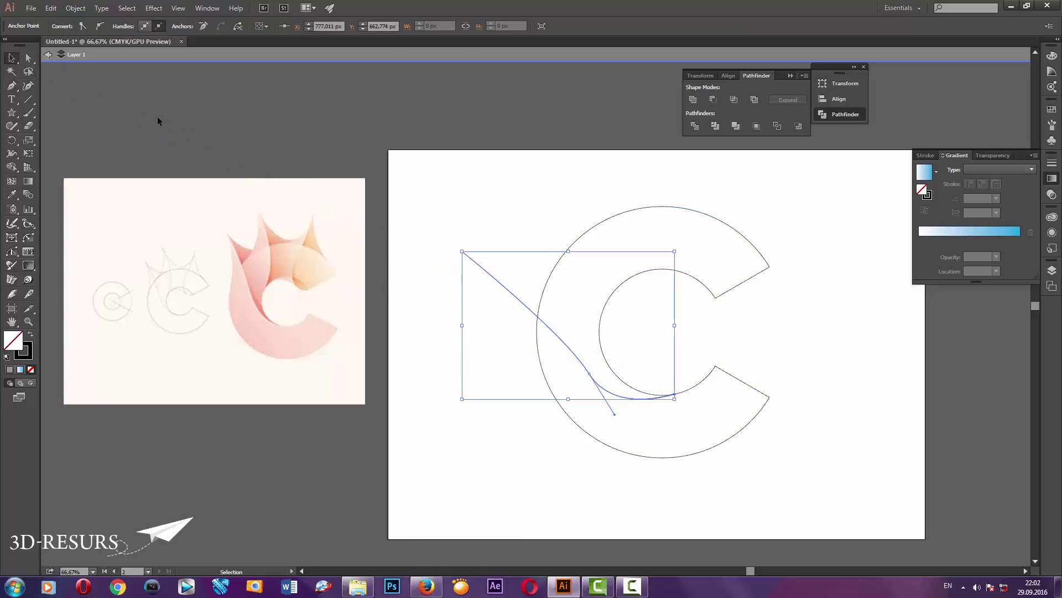
left_click(412, 264)
left_click(583, 368)
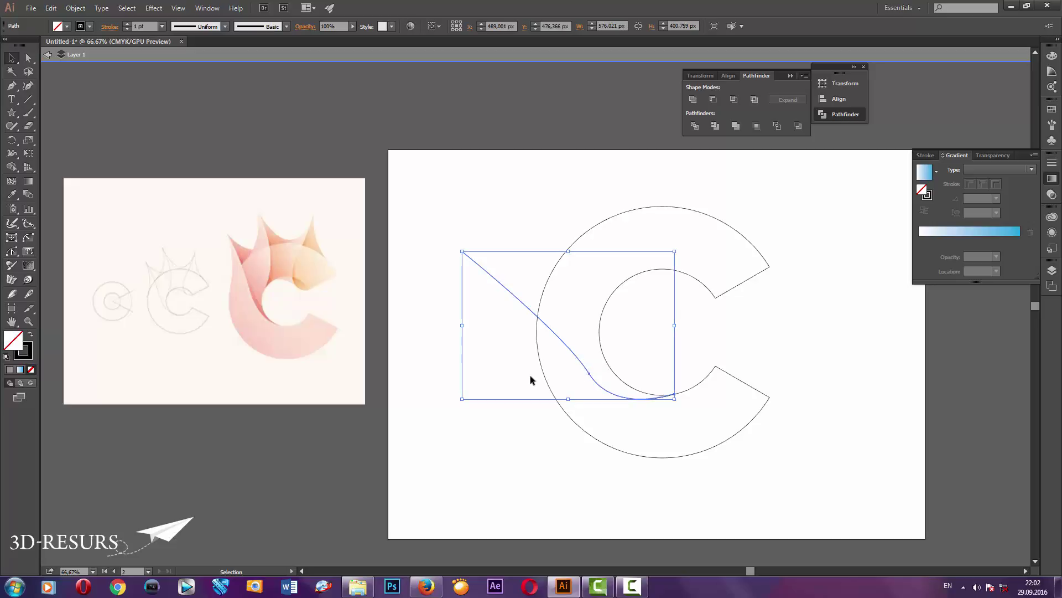
left_click(29, 58)
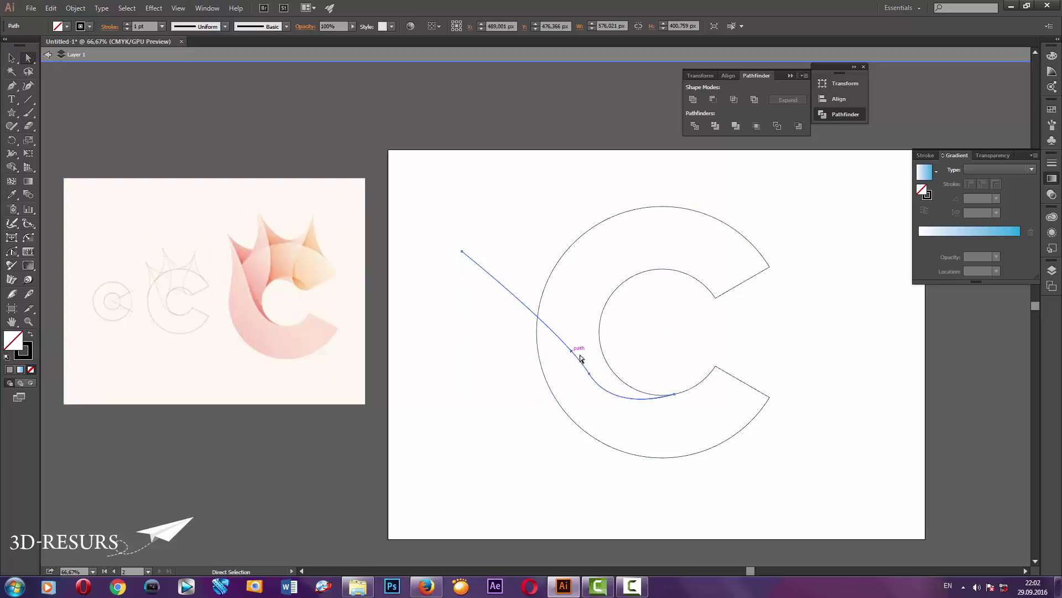
left_click(590, 374)
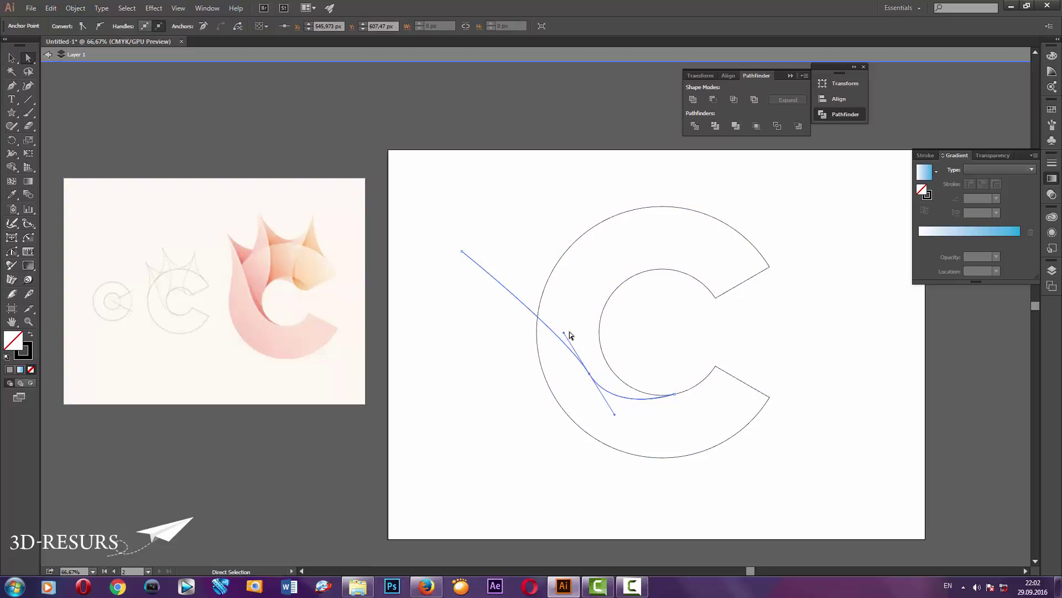
left_click_drag(564, 333, 543, 290)
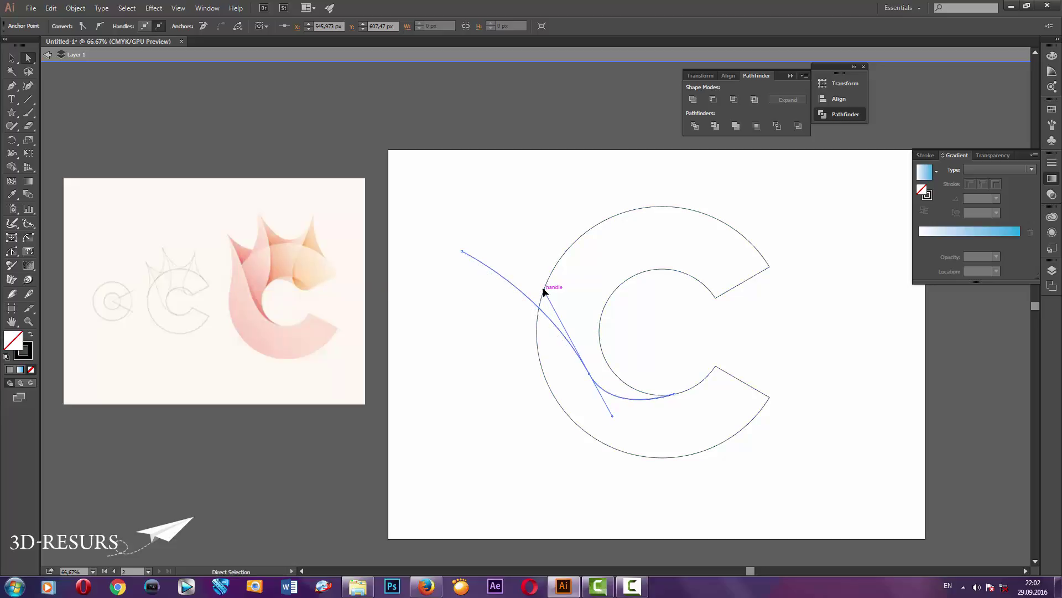
left_click(479, 224)
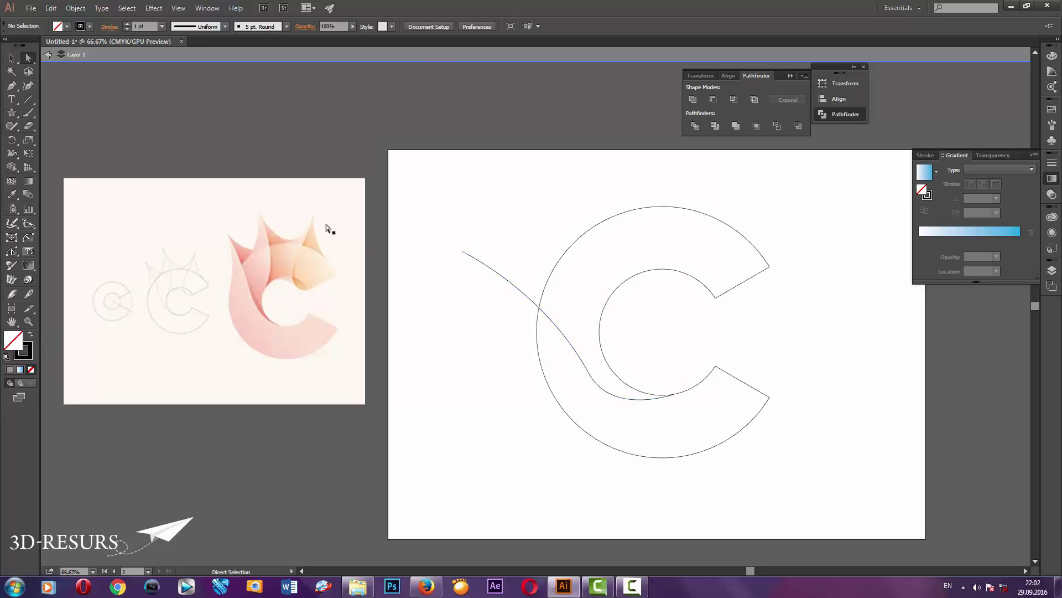
Draw a curve from the C's outline out toward the upper left.
left_click(12, 87)
left_click(542, 369)
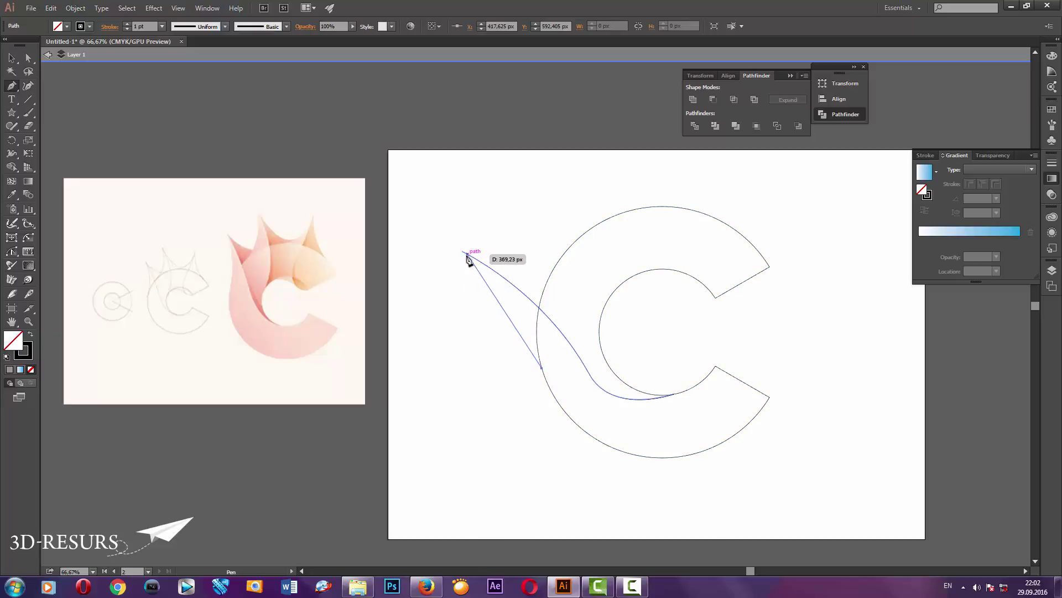
left_click_drag(468, 254, 409, 223)
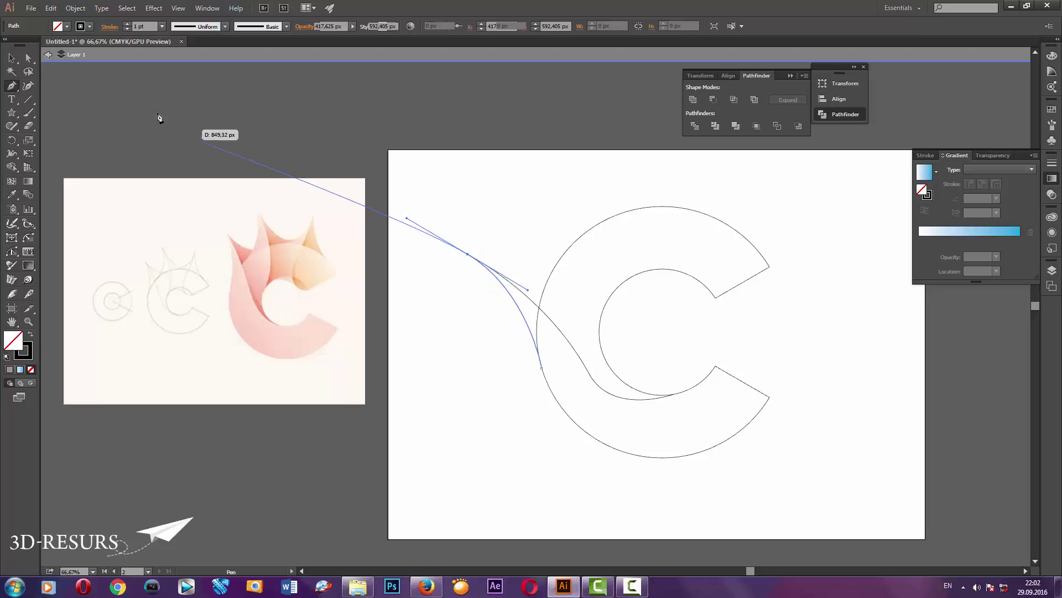
left_click(28, 57)
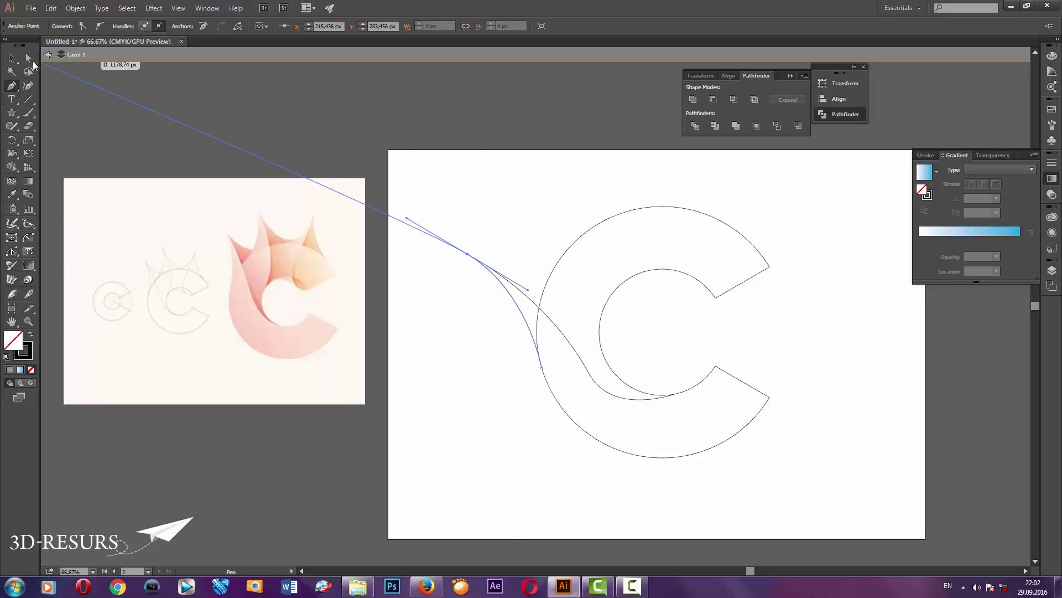
left_click(472, 206)
Move the left curve's tip up and further left to sharpen the first petal.
scroll(479, 269, "up", 4, "alt")
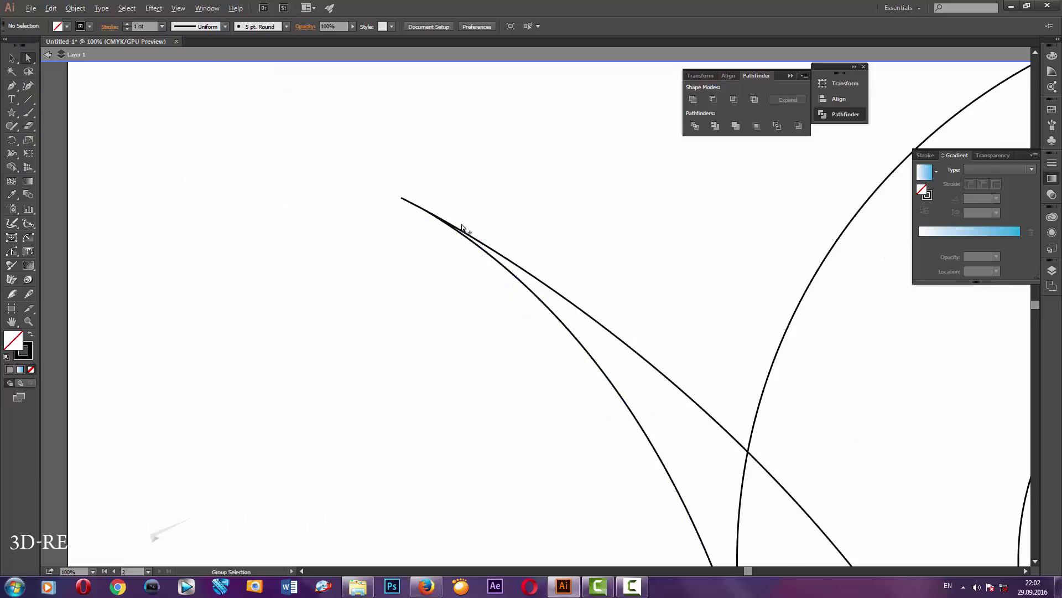
left_click(452, 232)
left_click_drag(424, 209, 406, 205)
left_click(363, 250)
scroll(431, 290, "down", 2, "alt")
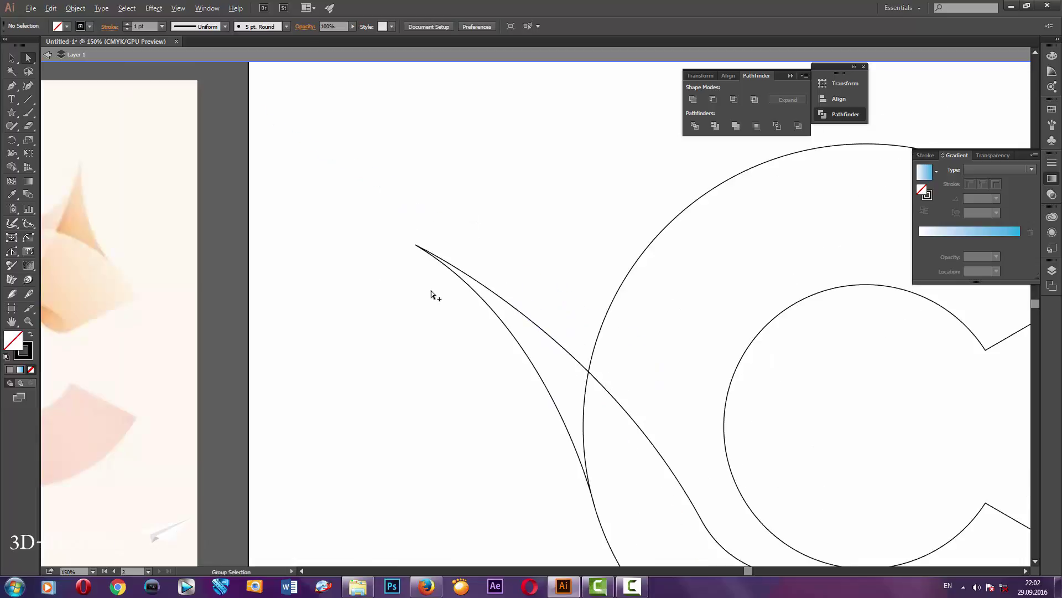
scroll(431, 291, "down", 2, "alt")
scroll(424, 285, "left", 3)
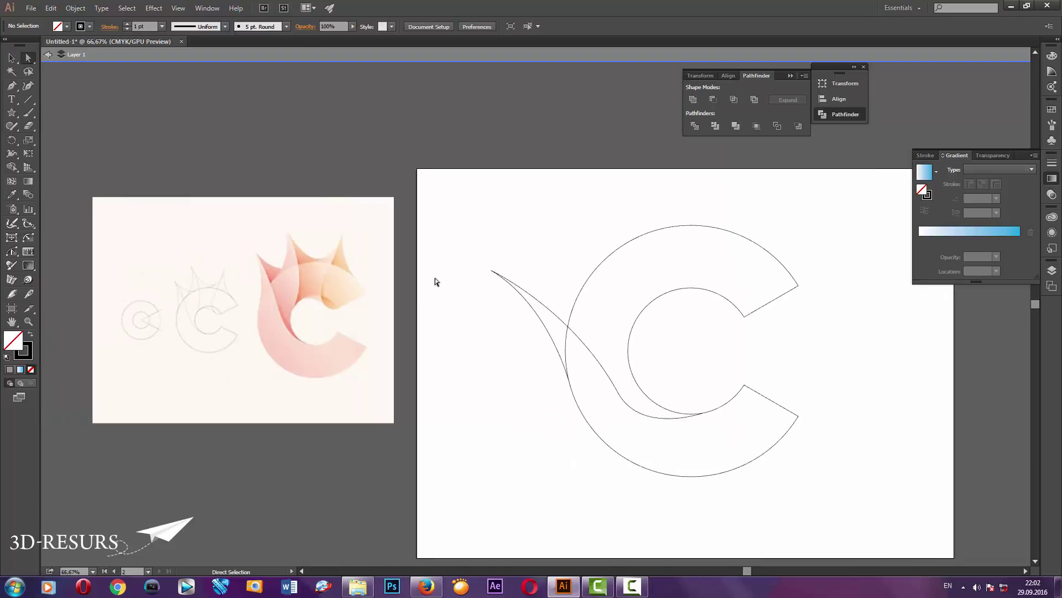
left_click(12, 85)
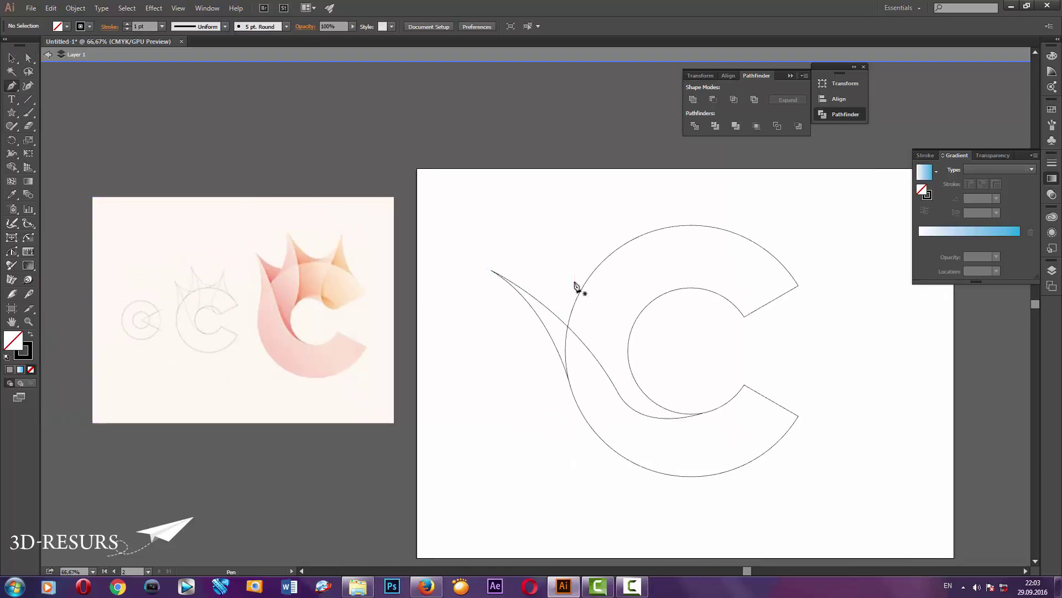
Continue the open curve's tip with a curved segment reaching the C's outer edge.
left_click(490, 273)
mouse_move(494, 272)
left_mouse_down()
mouse_move(409, 228)
mouse_move(422, 245)
left_mouse_up()
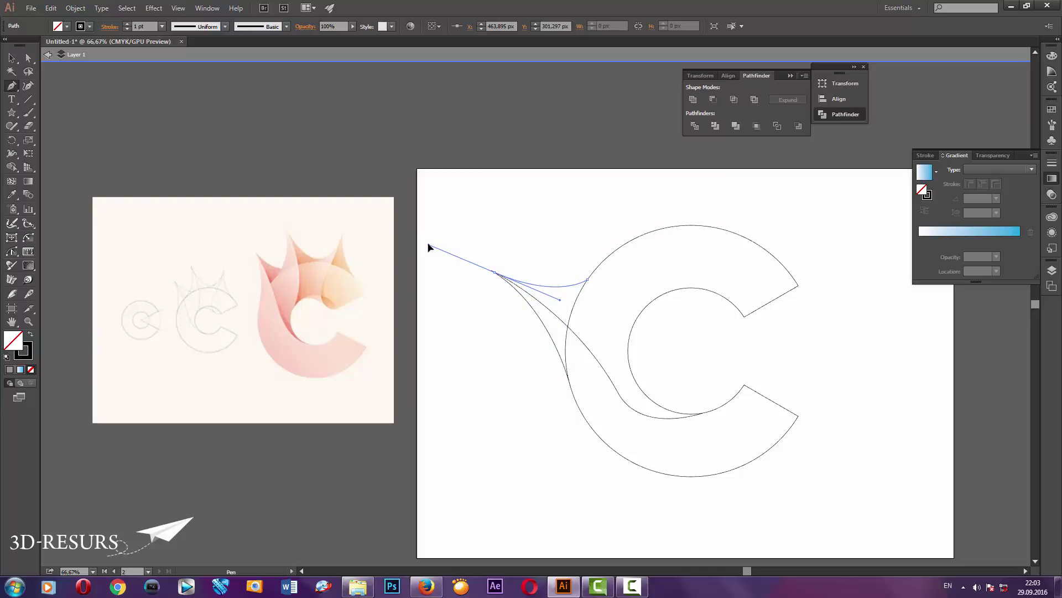
left_click(28, 58)
left_click(325, 171)
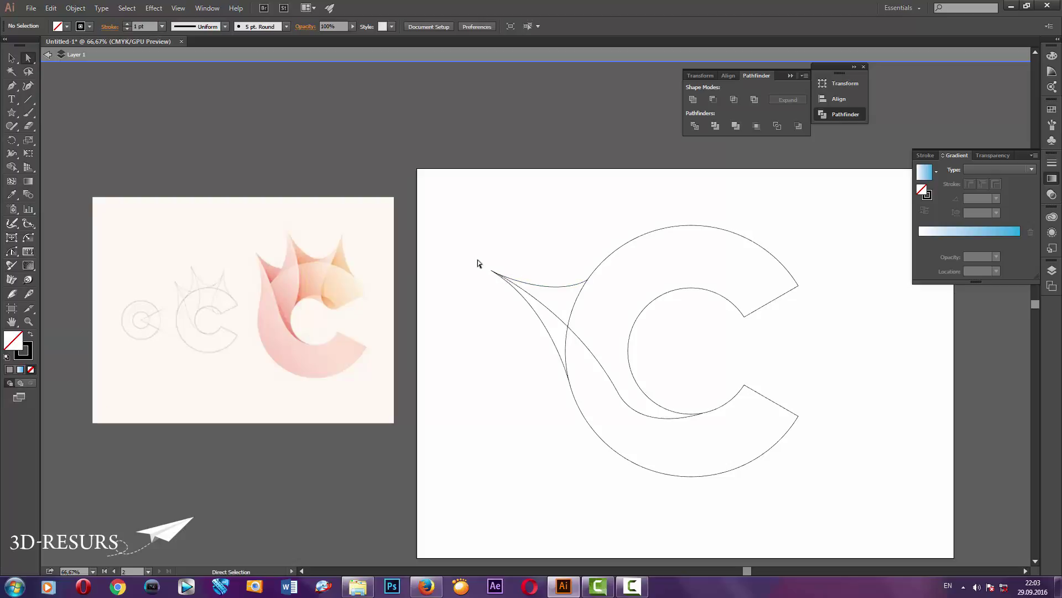
left_click(11, 85)
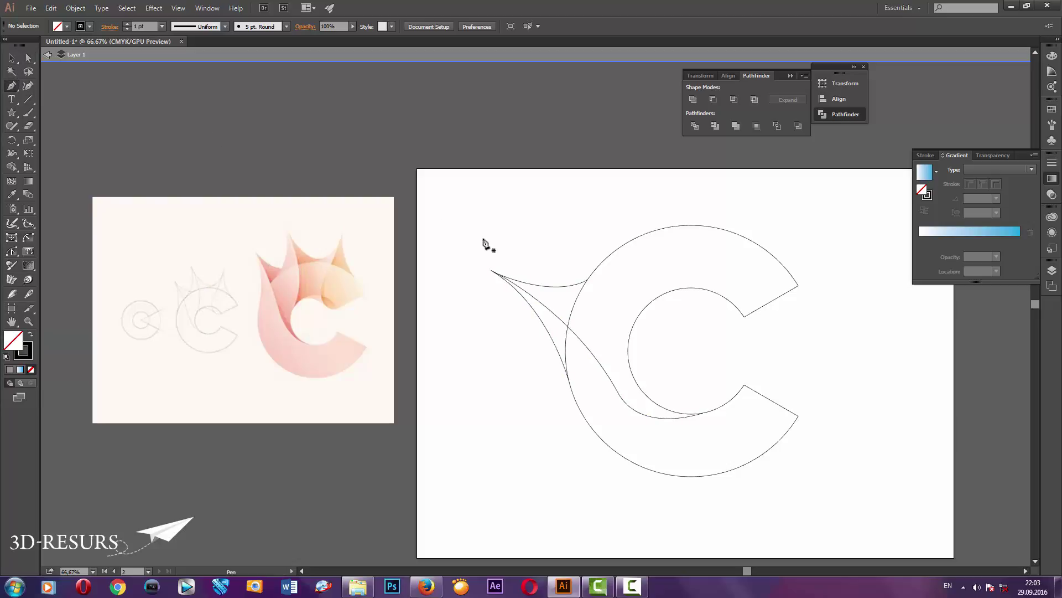
Draw two pen curves from the C rising to a shared tip above its upper left.
left_click(635, 320)
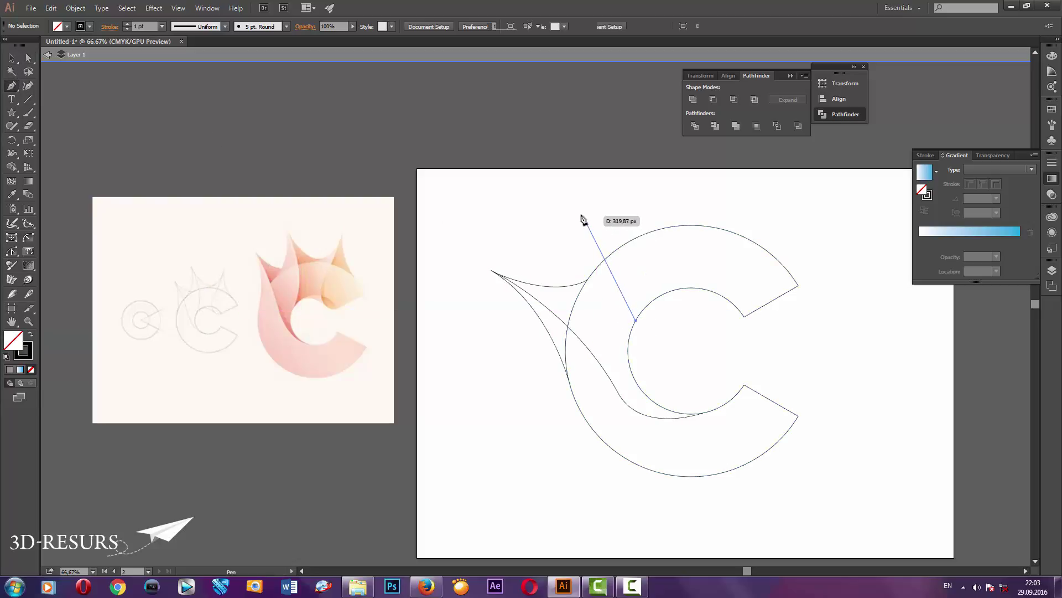
left_click(570, 201)
left_click_drag(570, 201, 501, 150)
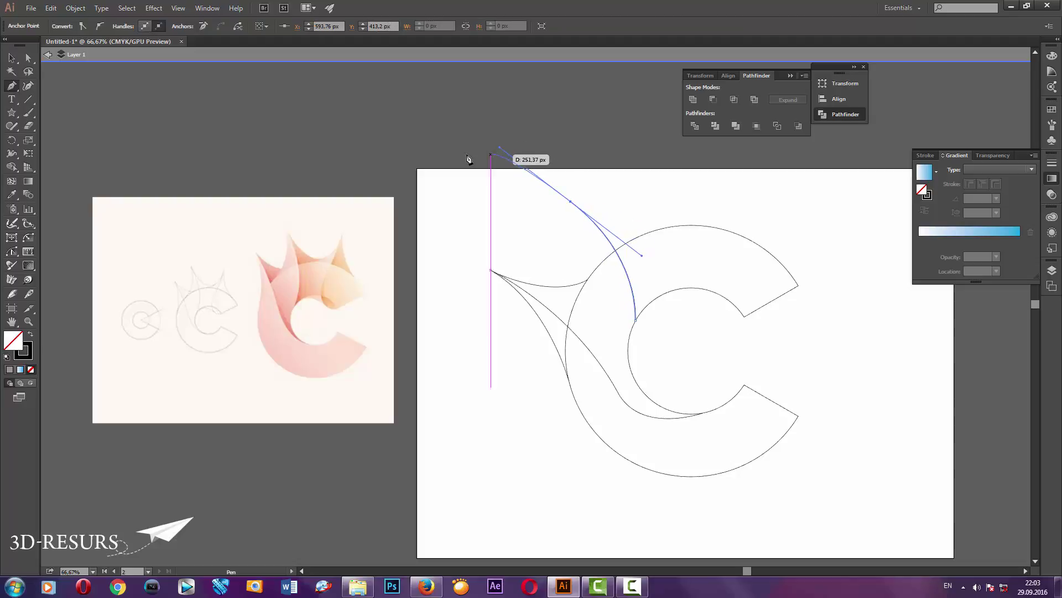
left_click(28, 57)
left_click(164, 162)
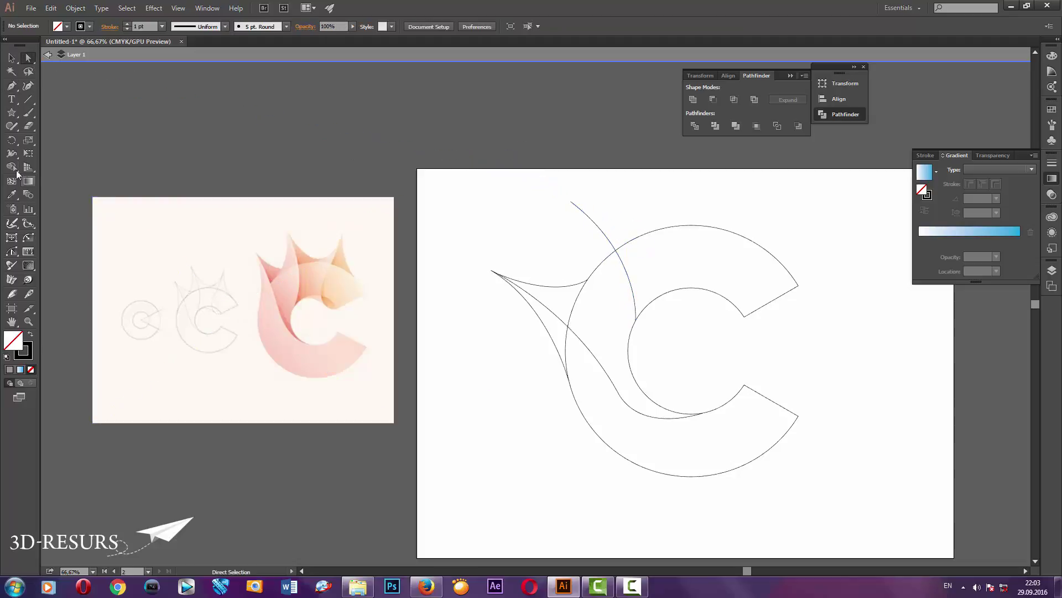
left_click(11, 86)
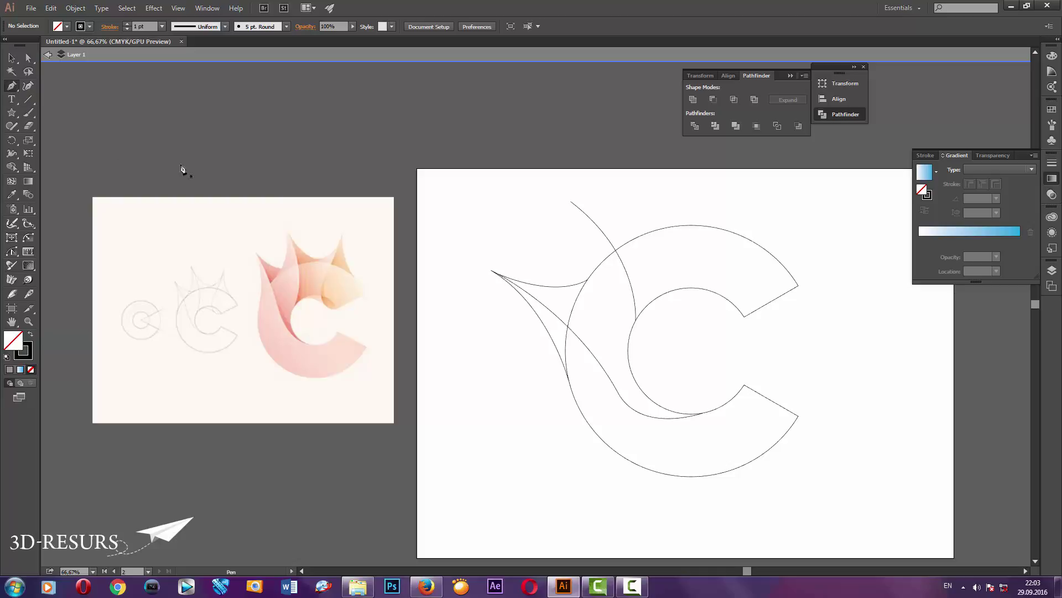
left_click(585, 286)
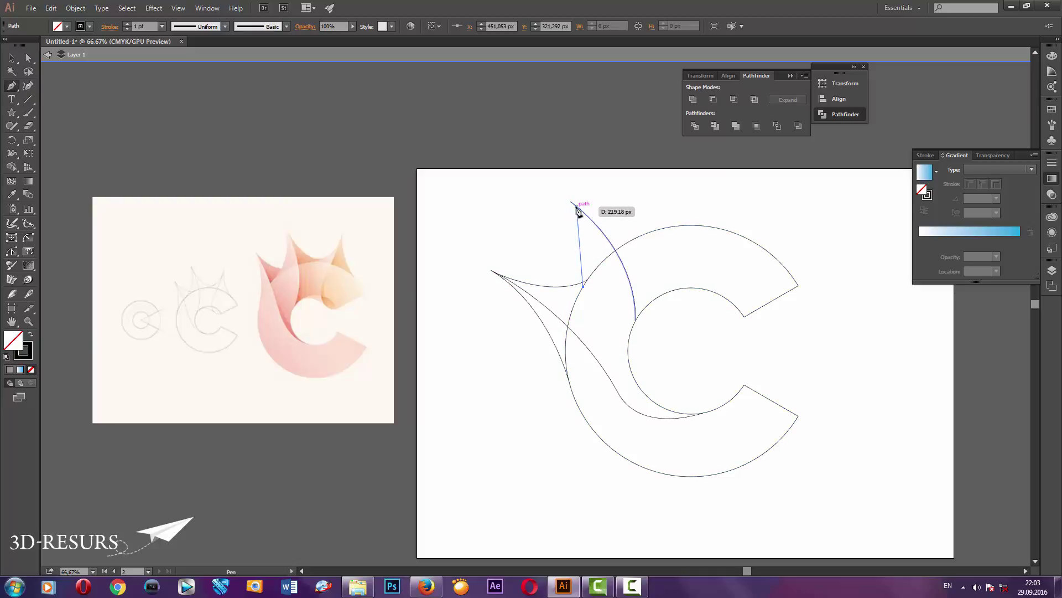
mouse_move(577, 207)
left_mouse_down()
mouse_move(555, 184)
mouse_move(546, 145)
left_mouse_up()
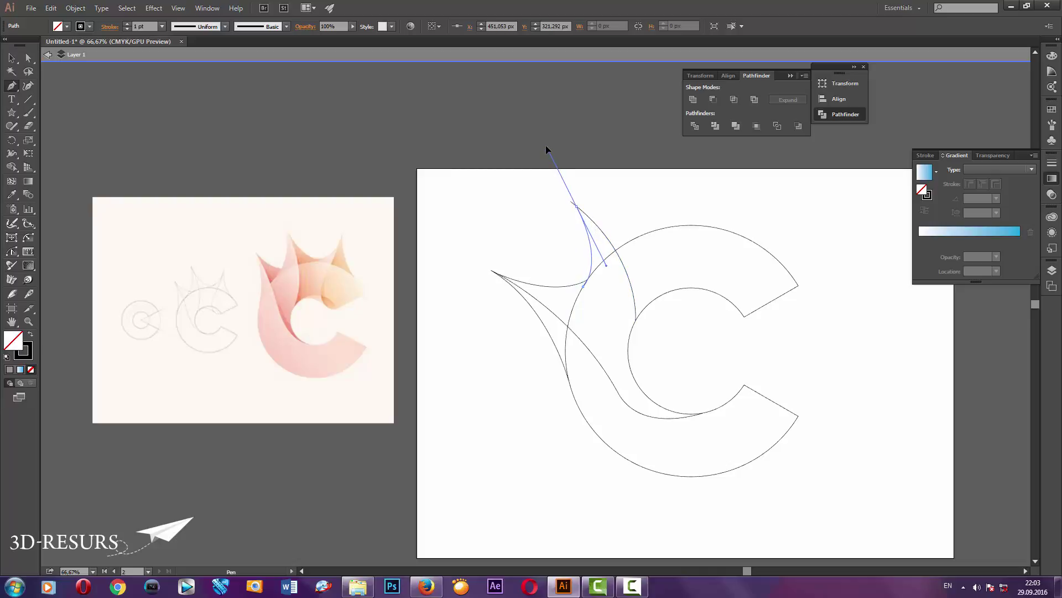
left_click(28, 57)
left_click(473, 200)
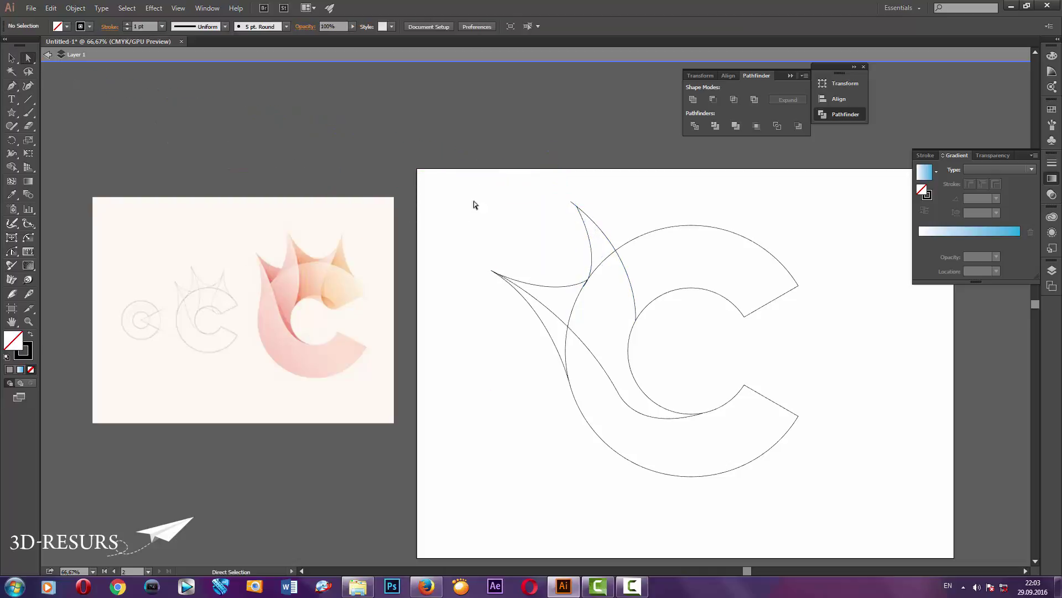
Move the second petal's tip up-left and adjust the curve's bend near it.
left_click(577, 206)
scroll(573, 191, "up", 2)
scroll(572, 191, "up", 3)
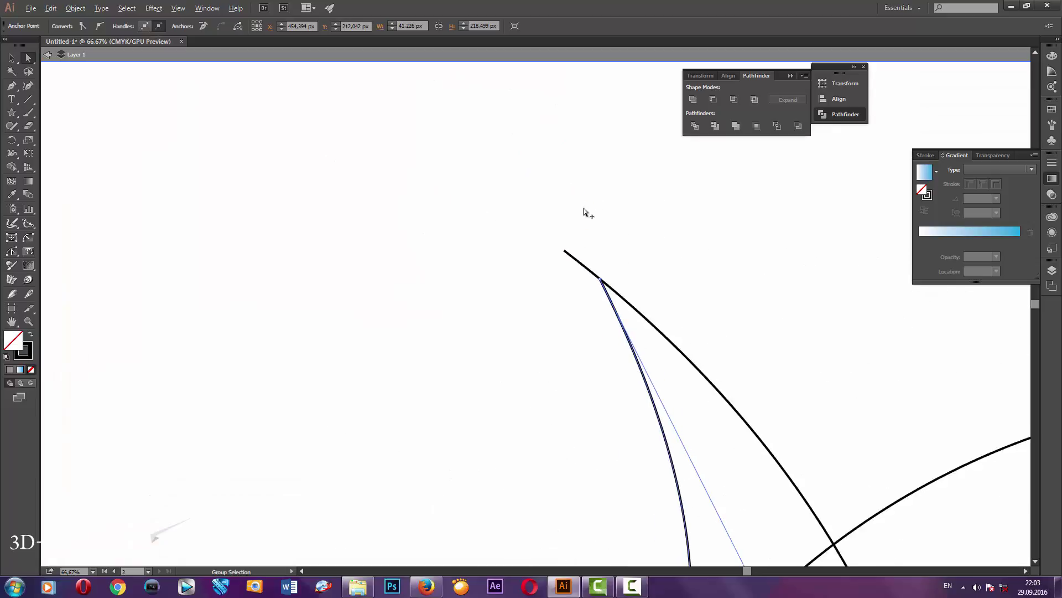
left_click_drag(602, 282, 565, 250)
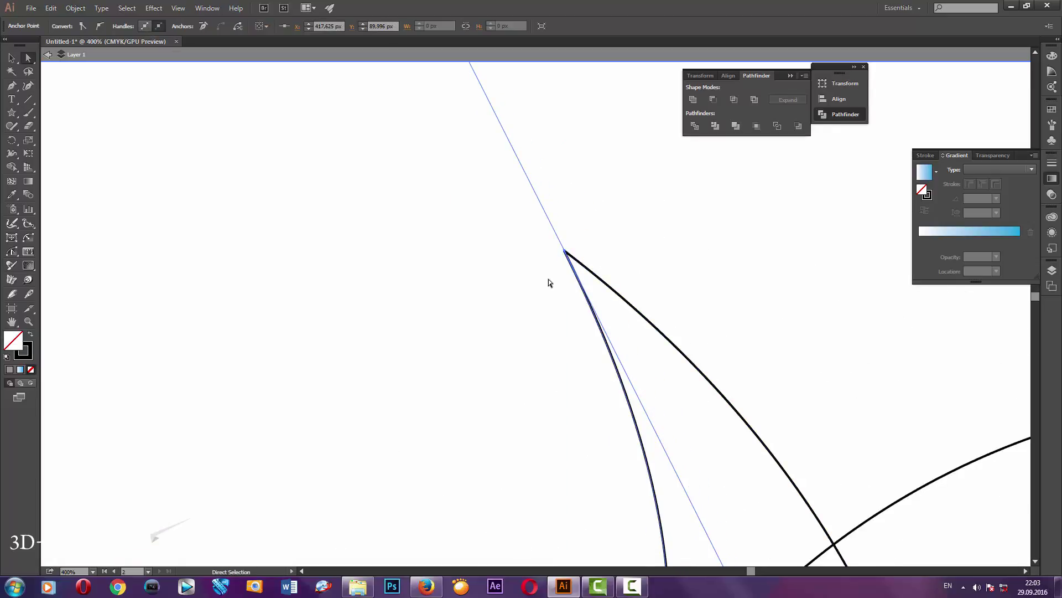
scroll(630, 319, "down", 2)
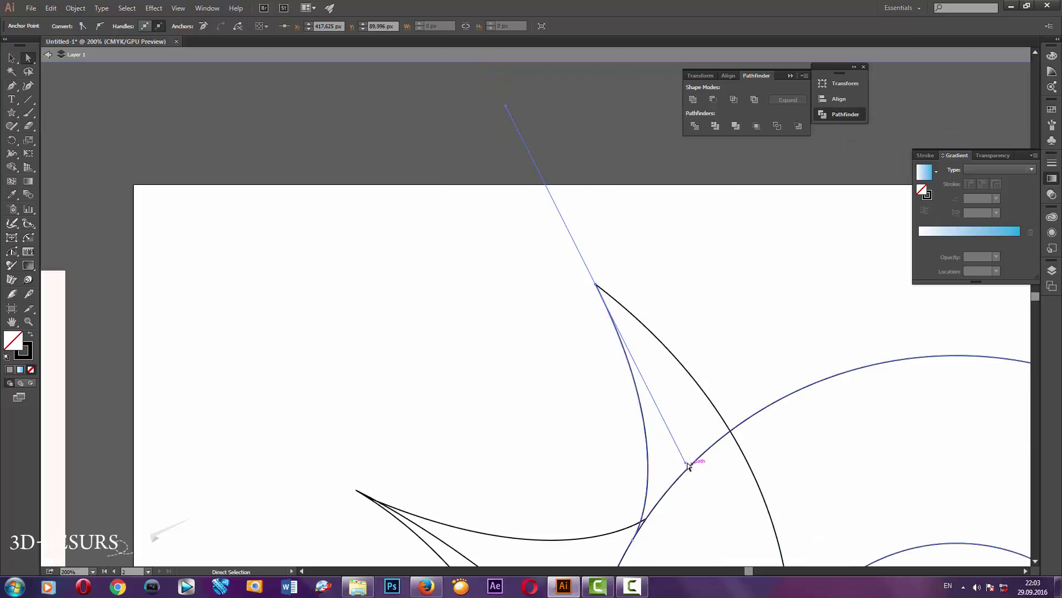
left_click_drag(685, 462, 710, 439)
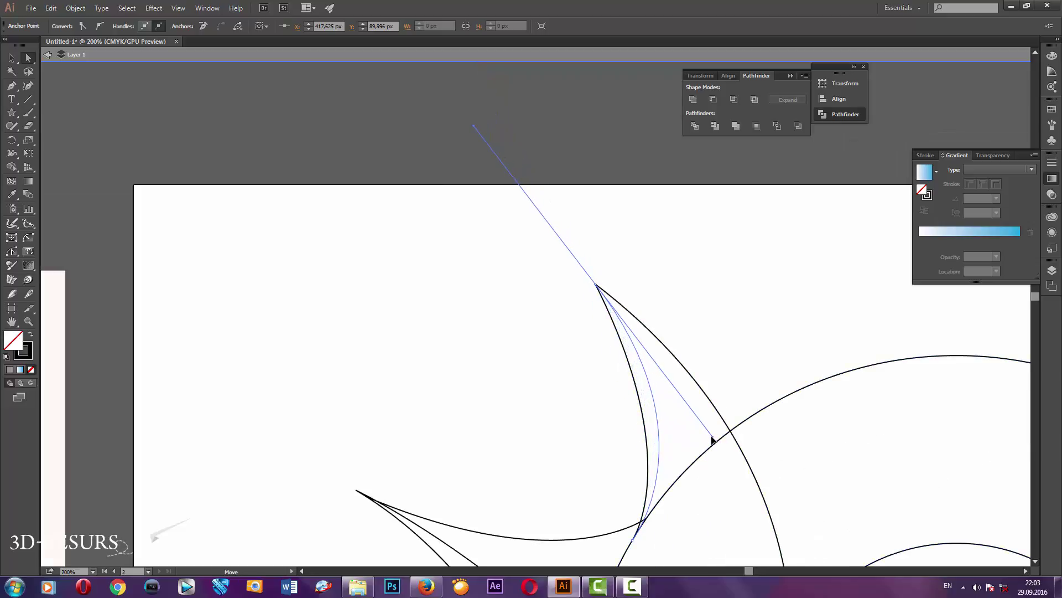
left_click(552, 344)
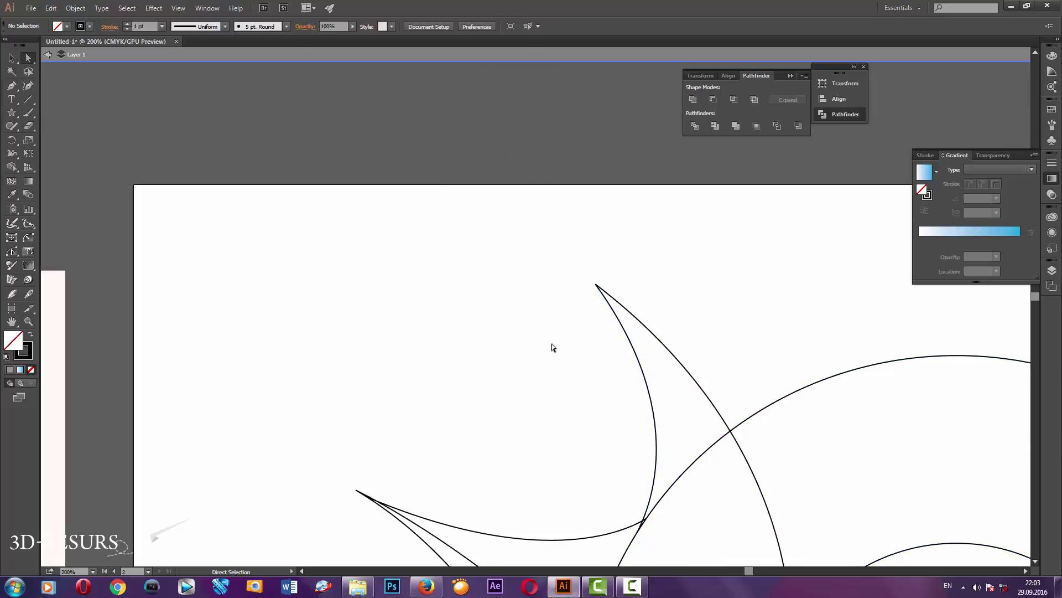
scroll(552, 342, "down", 1)
scroll(553, 337, "down", 1)
scroll(553, 338, "down", 1)
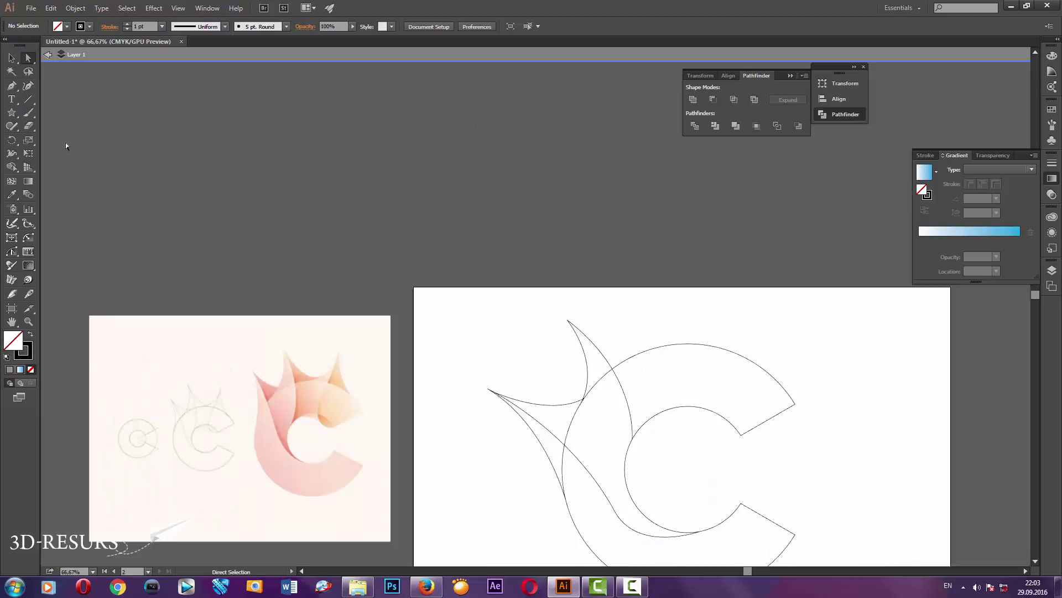
Pen-draw a new curve from the C's outer edge up to the second petal's tip.
left_click(11, 89)
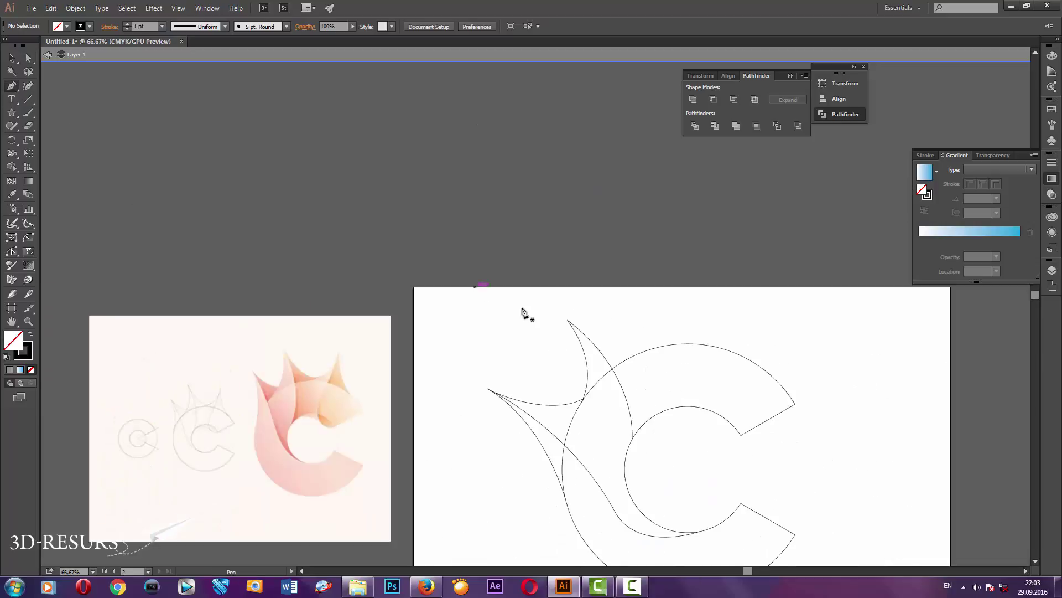
left_click(650, 350)
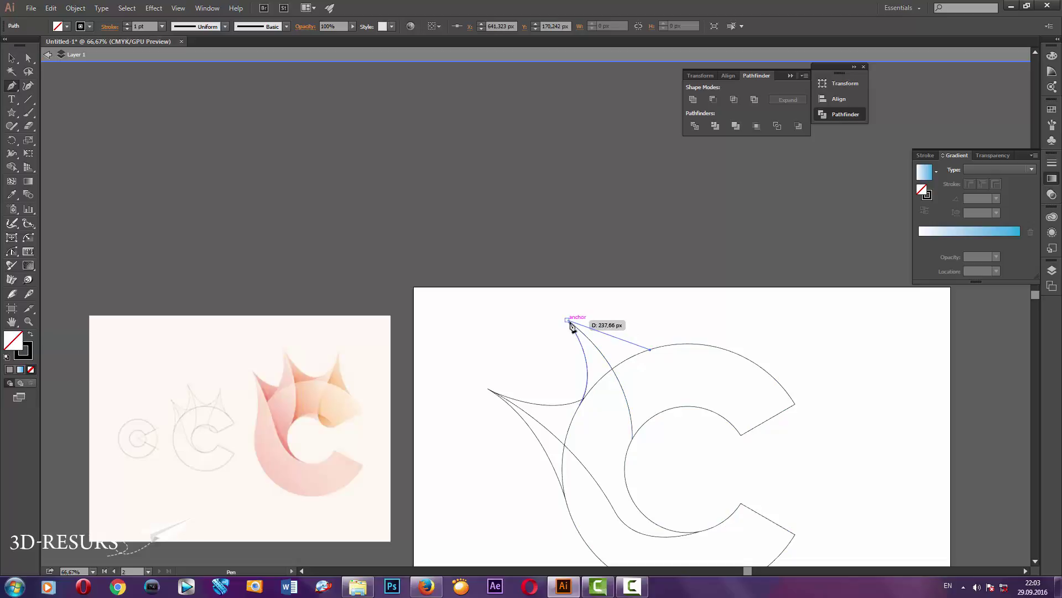
left_click_drag(570, 322, 530, 285)
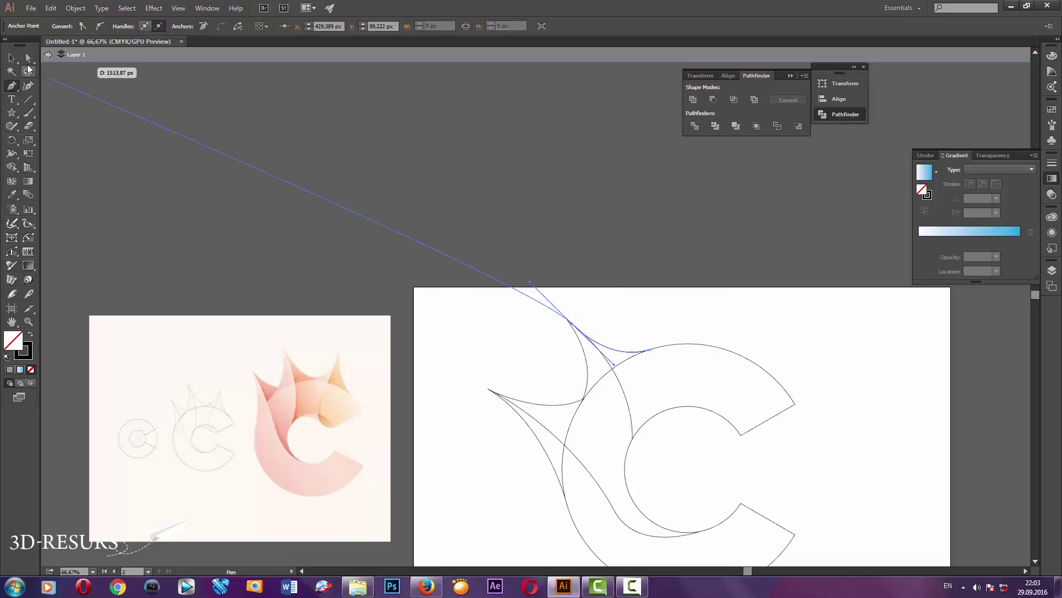
left_click(204, 123, "ctrl")
scroll(602, 317, "up", 3)
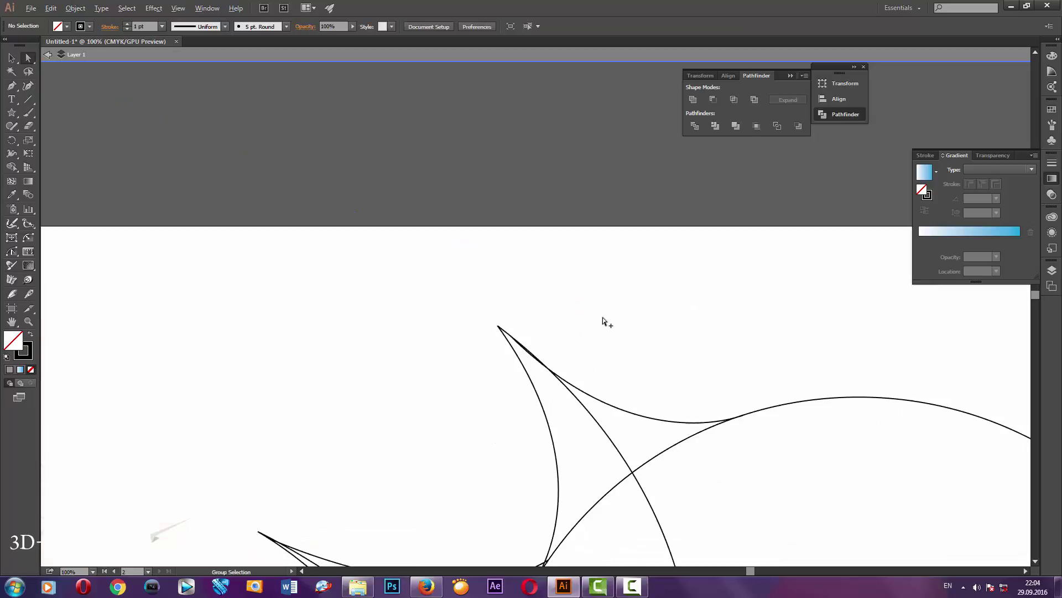
scroll(602, 317, "up", 2)
Reshape the middle petal curve and drop its end anchor onto the C's inner edge.
left_click(393, 334)
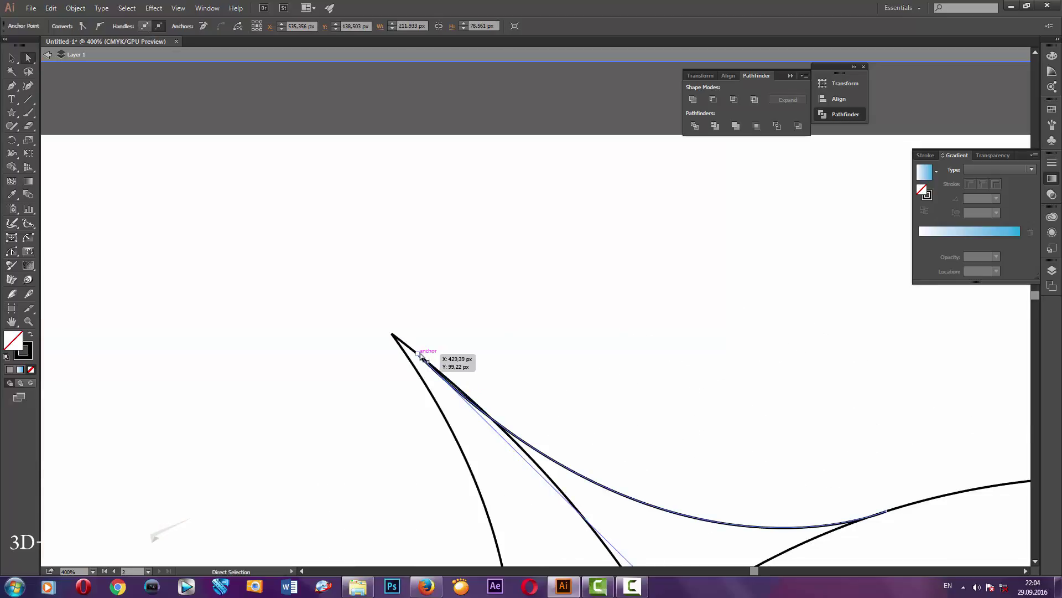
left_click(529, 453)
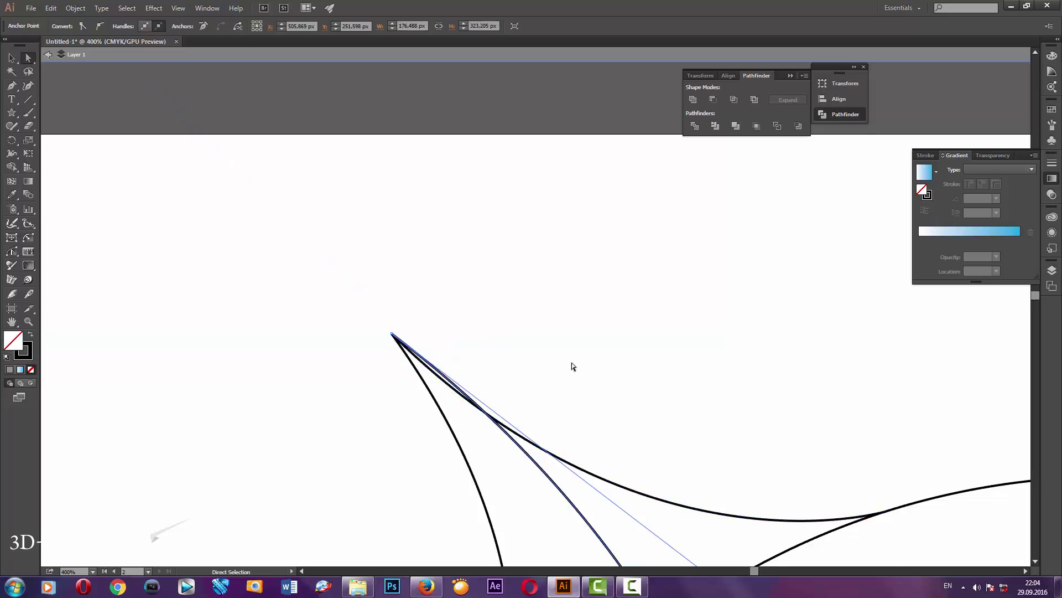
scroll(572, 367, "down", 2)
scroll(603, 371, "down", 2)
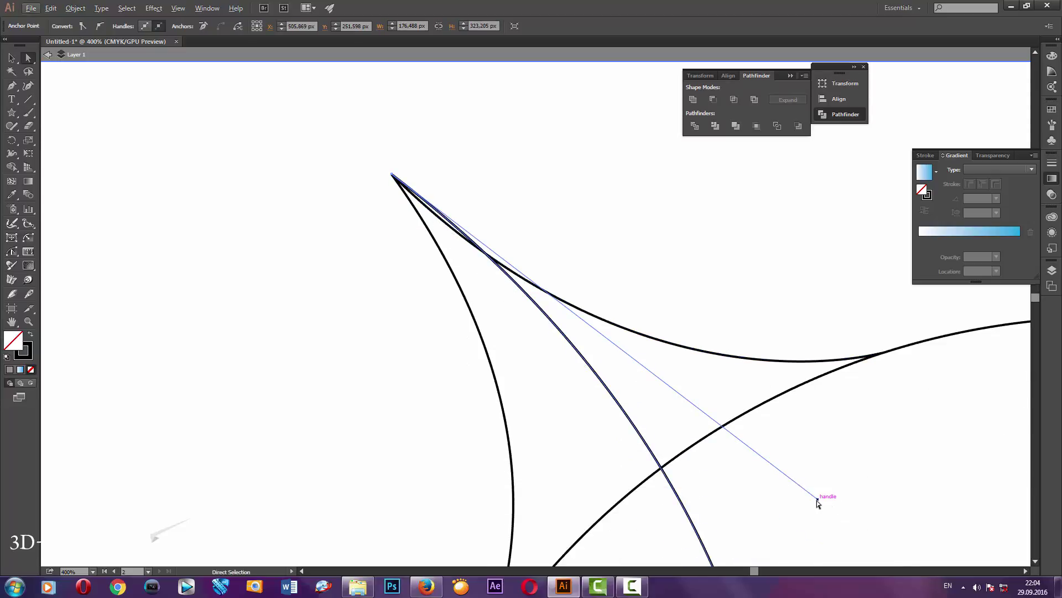
left_click_drag(817, 499, 760, 548)
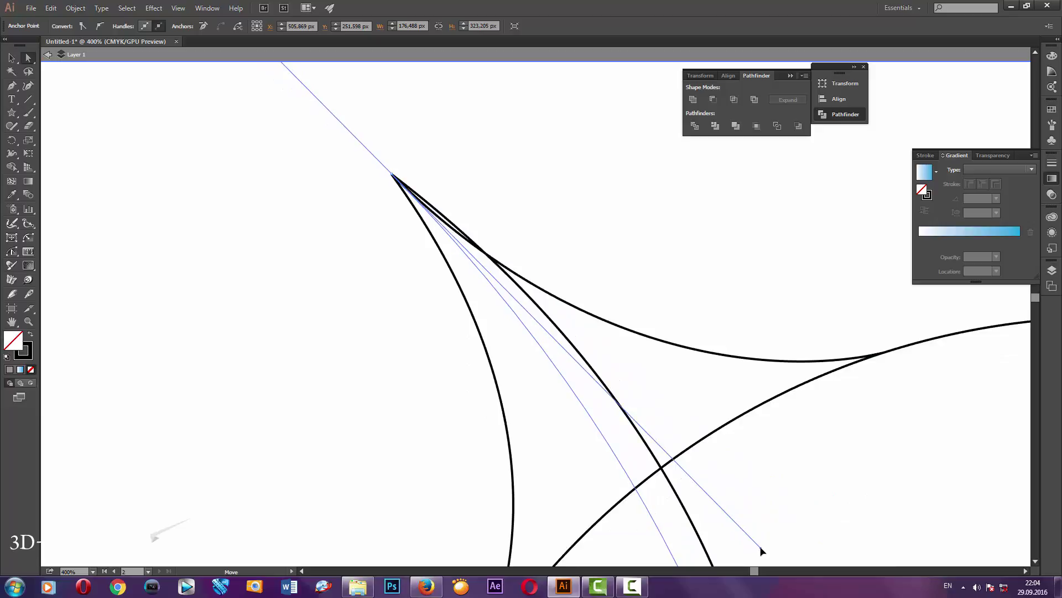
left_click(643, 290)
scroll(642, 290, "down", 3)
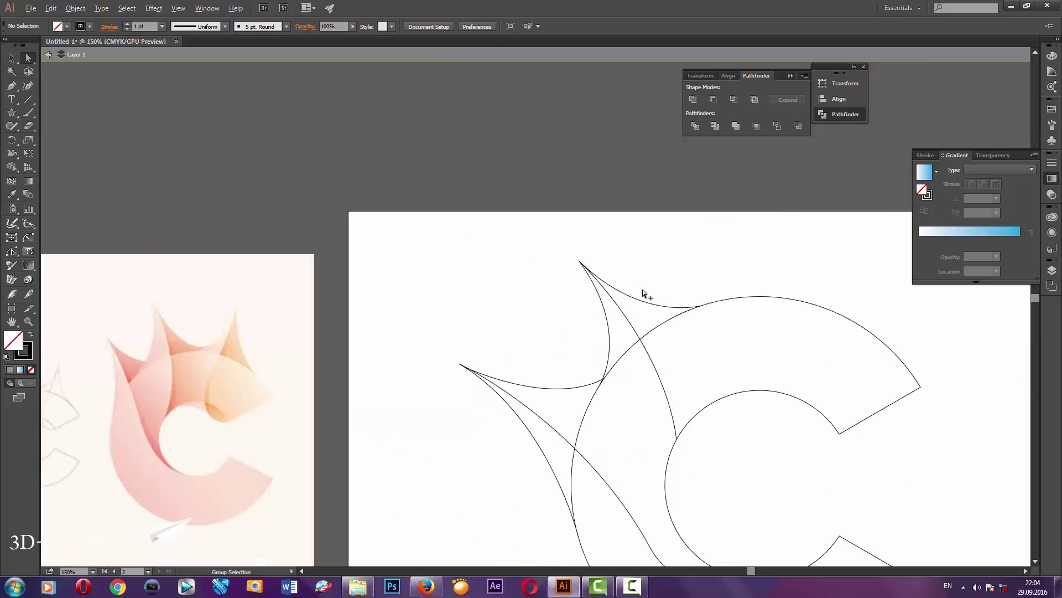
scroll(642, 290, "down", 1)
left_click(674, 443)
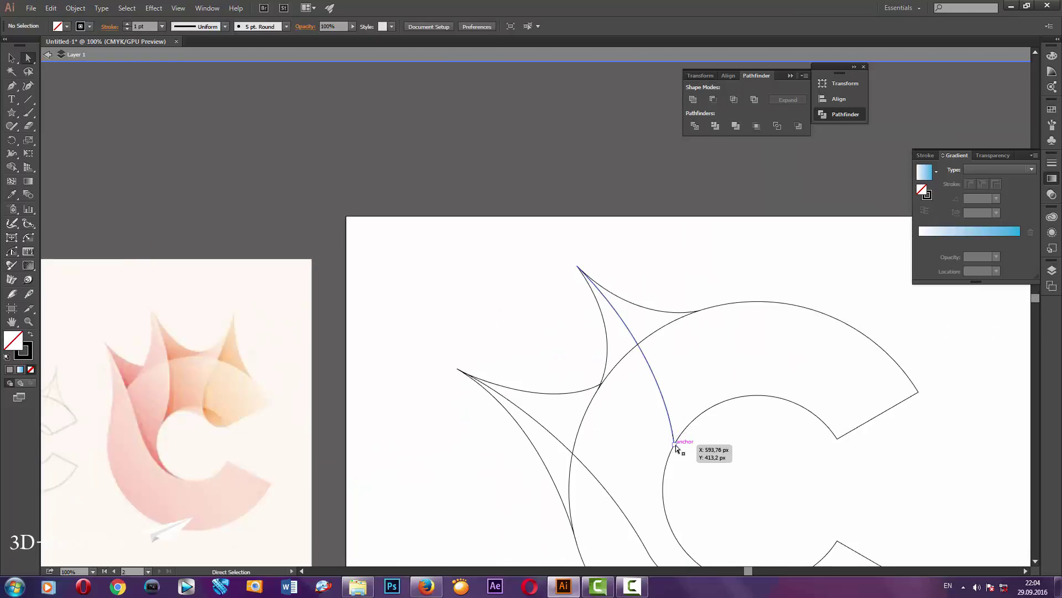
left_click_drag(676, 444, 665, 475)
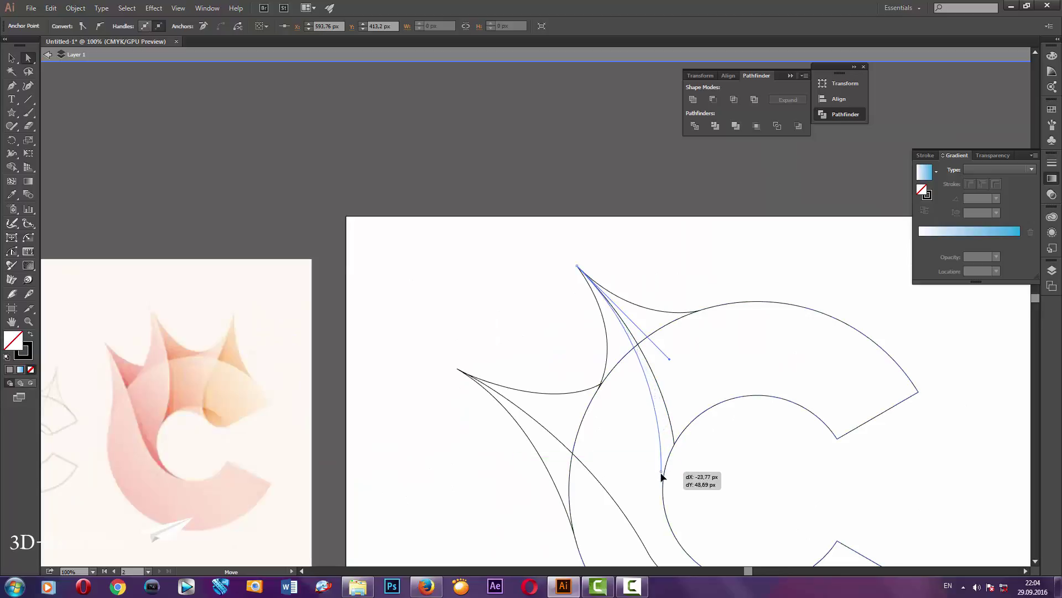
left_click(535, 304)
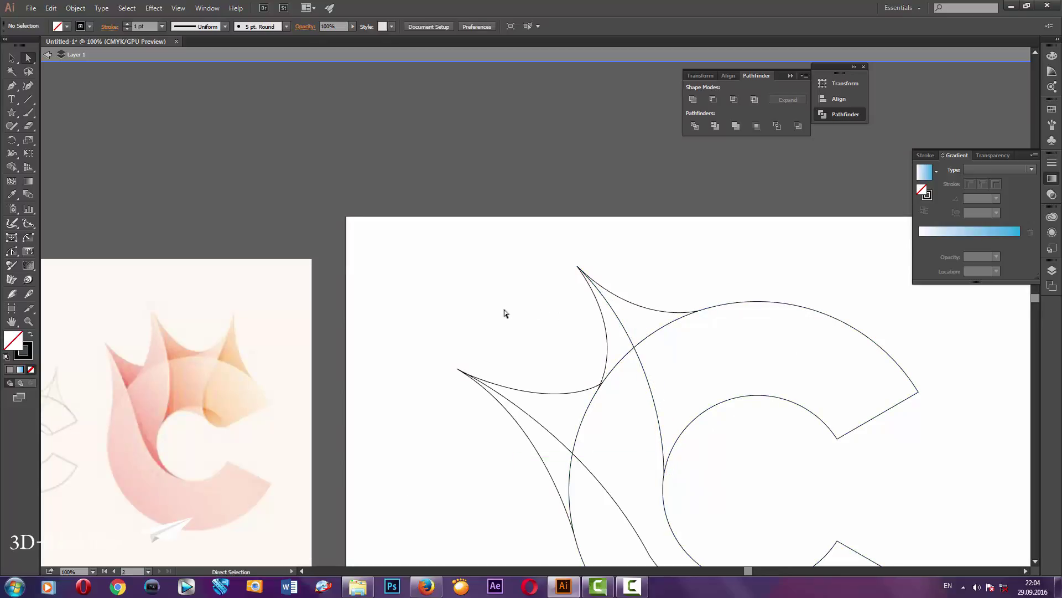
scroll(507, 304, "down", 1, "alt")
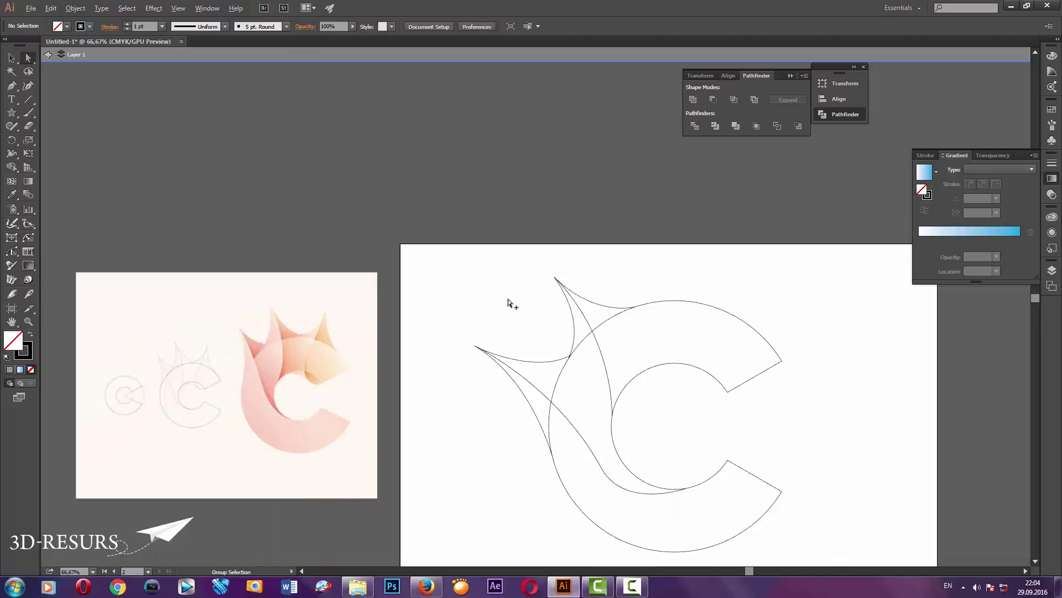
Pen-draw the third petal's first edge from the C's inner arc up to a tip.
left_click(11, 86)
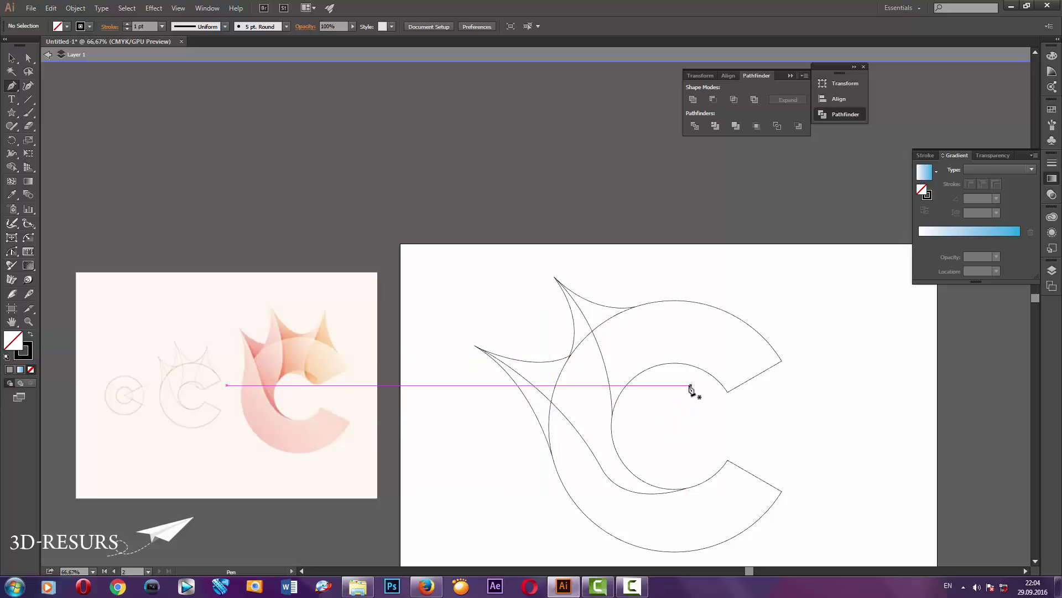
left_click(693, 366)
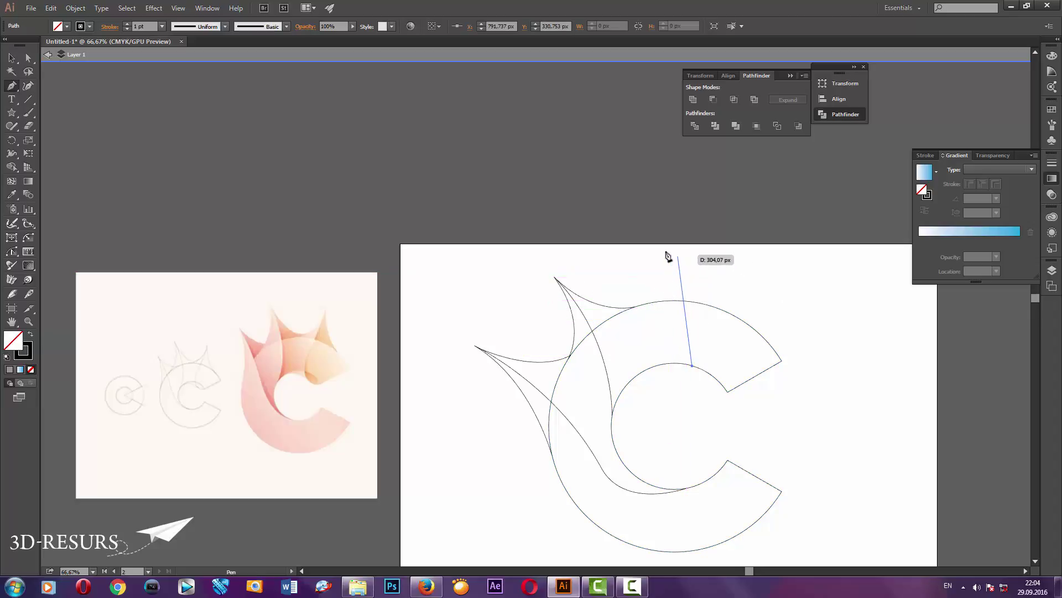
left_click_drag(666, 252, 689, 150)
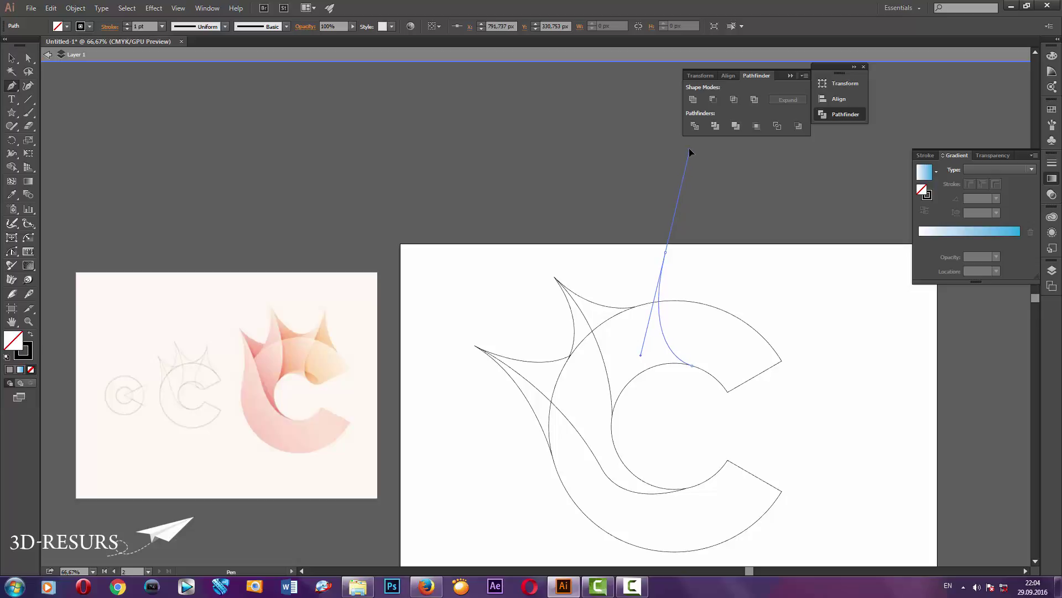
left_click(29, 58)
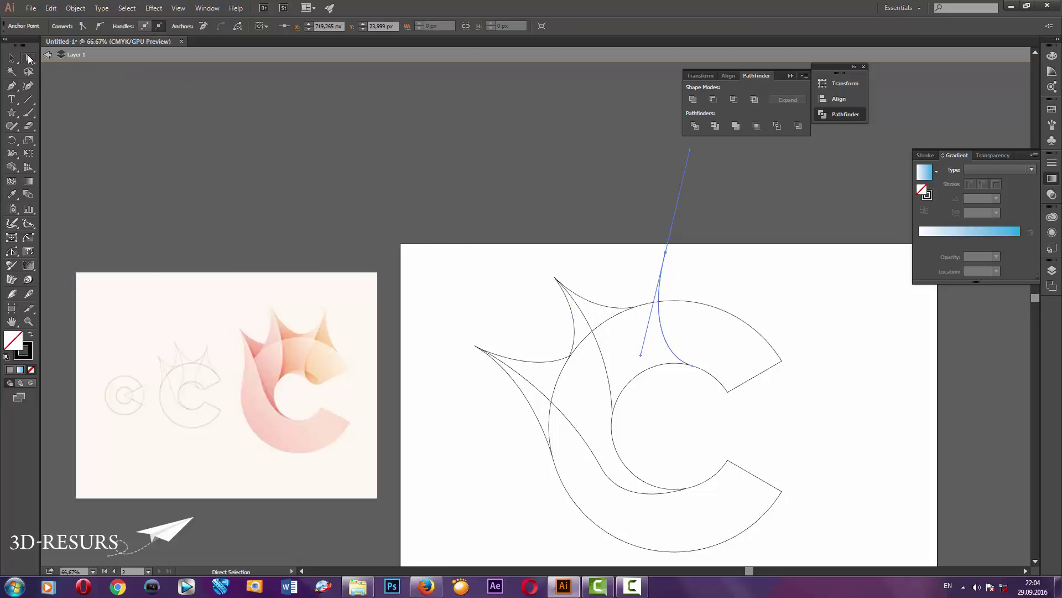
left_click(87, 122)
Draw the second edge from the C's outer edge and snap its end anchor onto the tip.
left_click(11, 86)
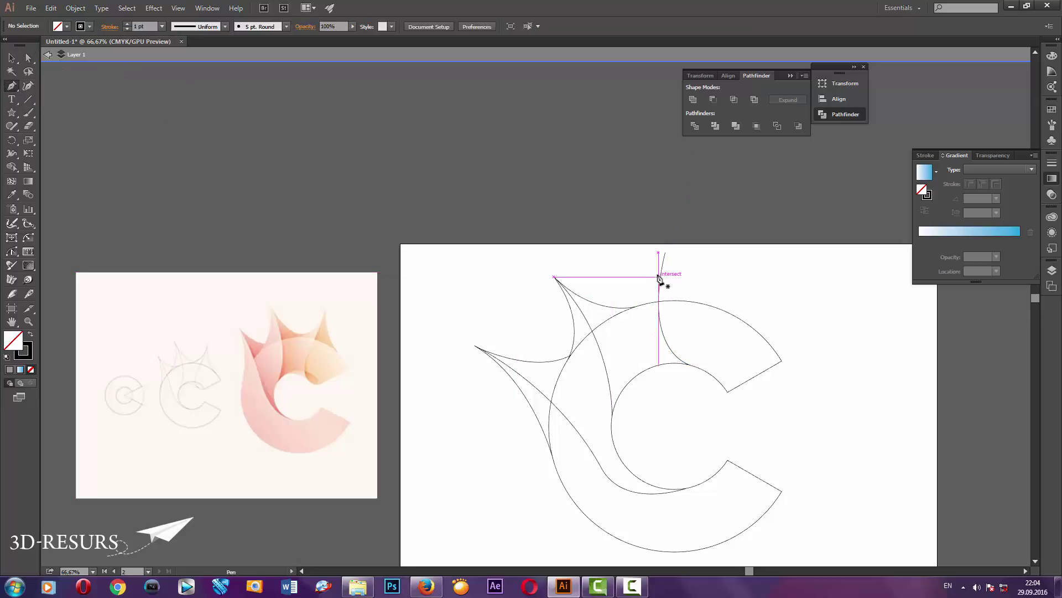
left_click(620, 313)
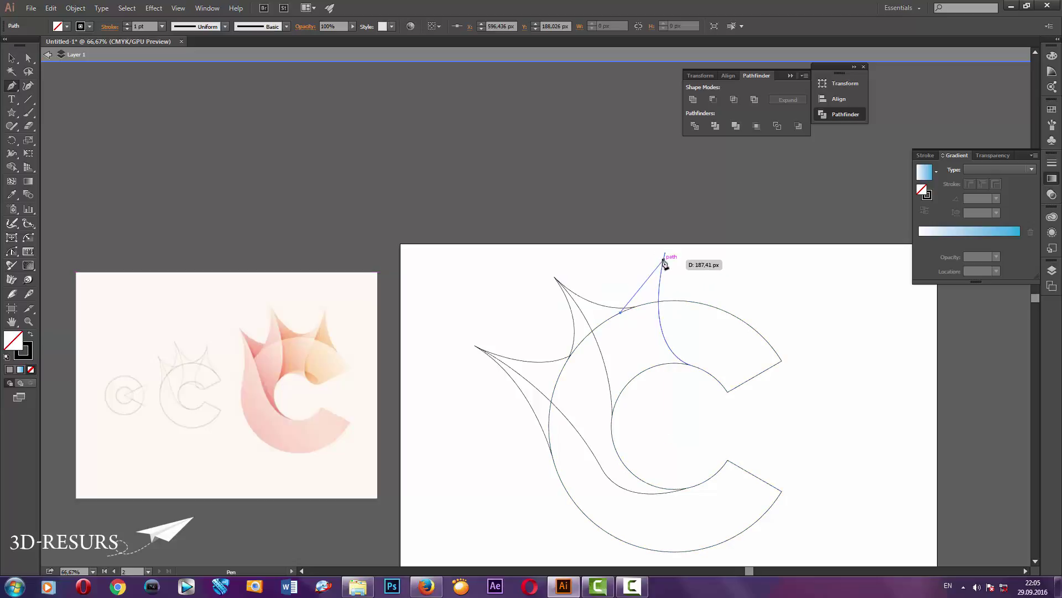
mouse_move(664, 257)
left_mouse_down()
mouse_move(665, 222)
mouse_move(673, 228)
left_mouse_up()
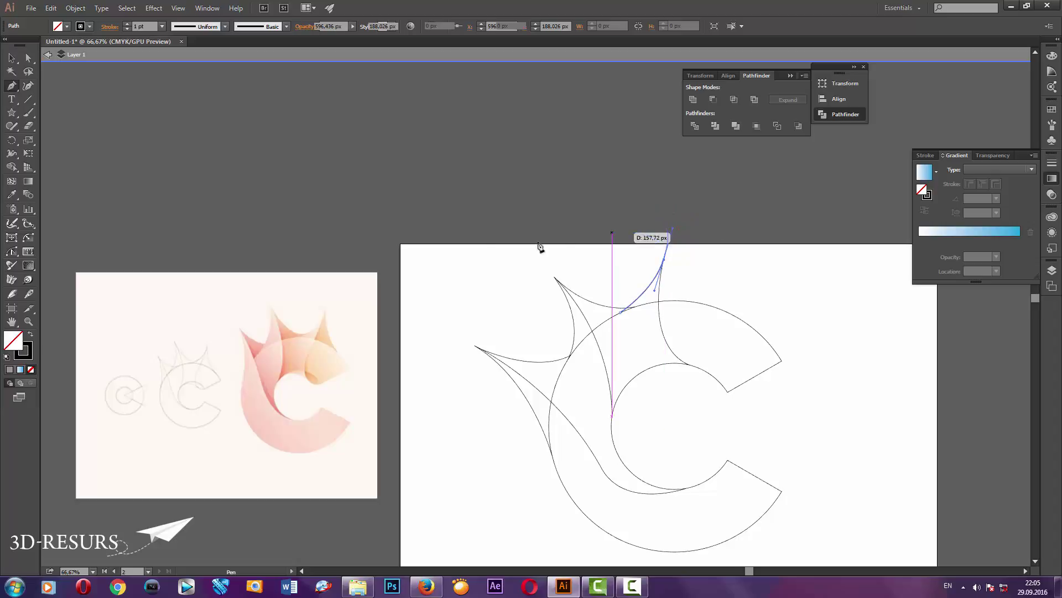
left_click(29, 58)
left_click(604, 265)
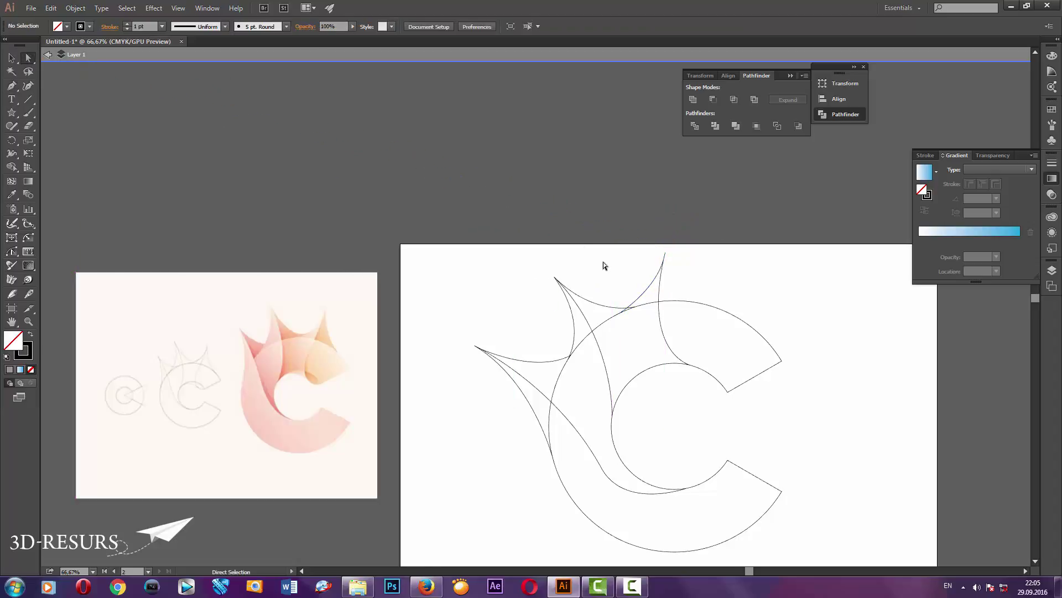
left_click(659, 271)
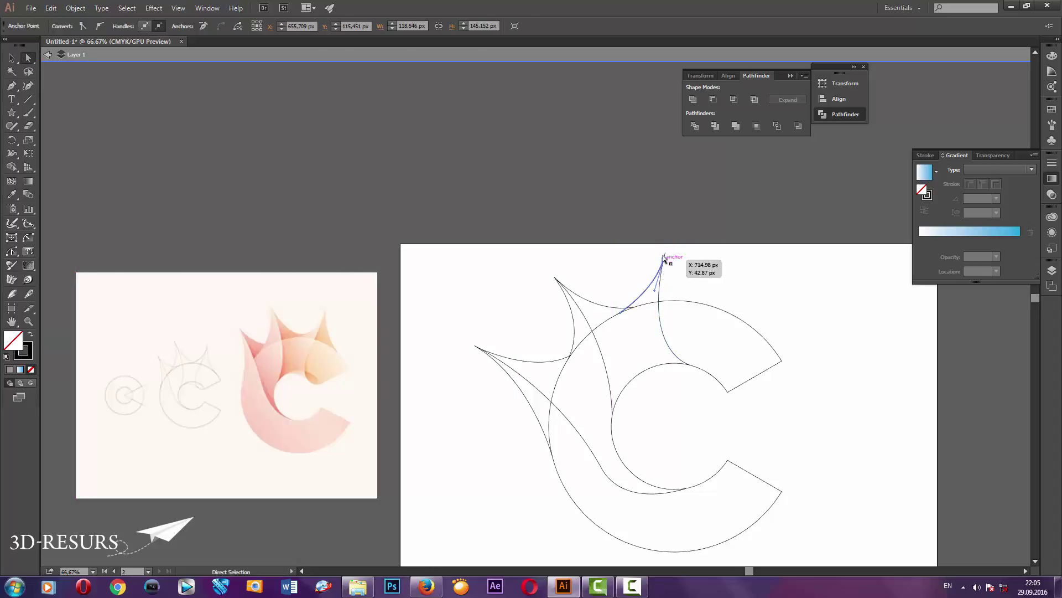
scroll(674, 252, "up", 2)
scroll(673, 251, "up", 4)
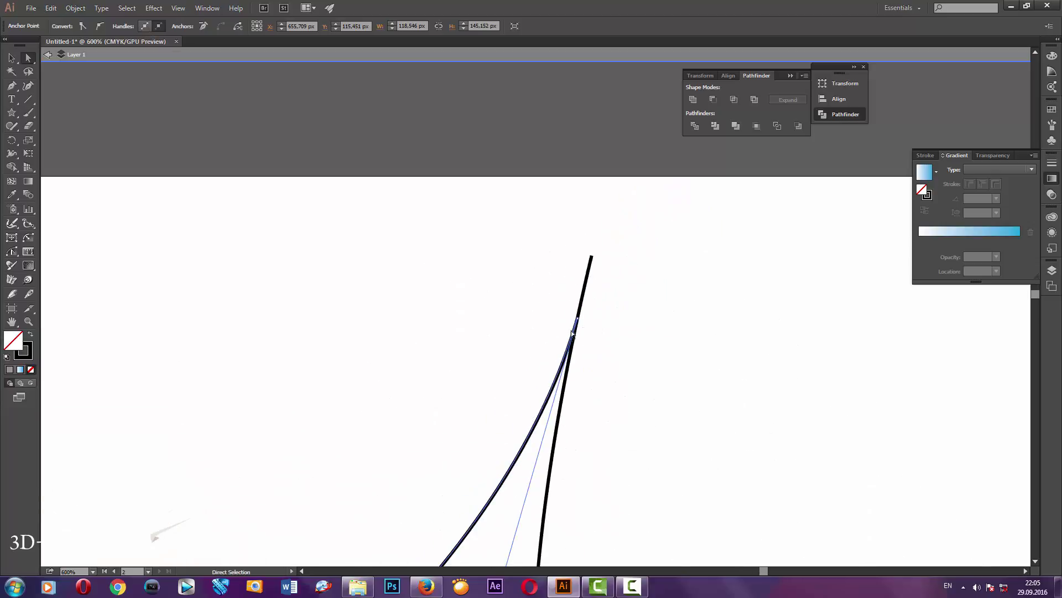
left_click_drag(578, 318, 592, 260)
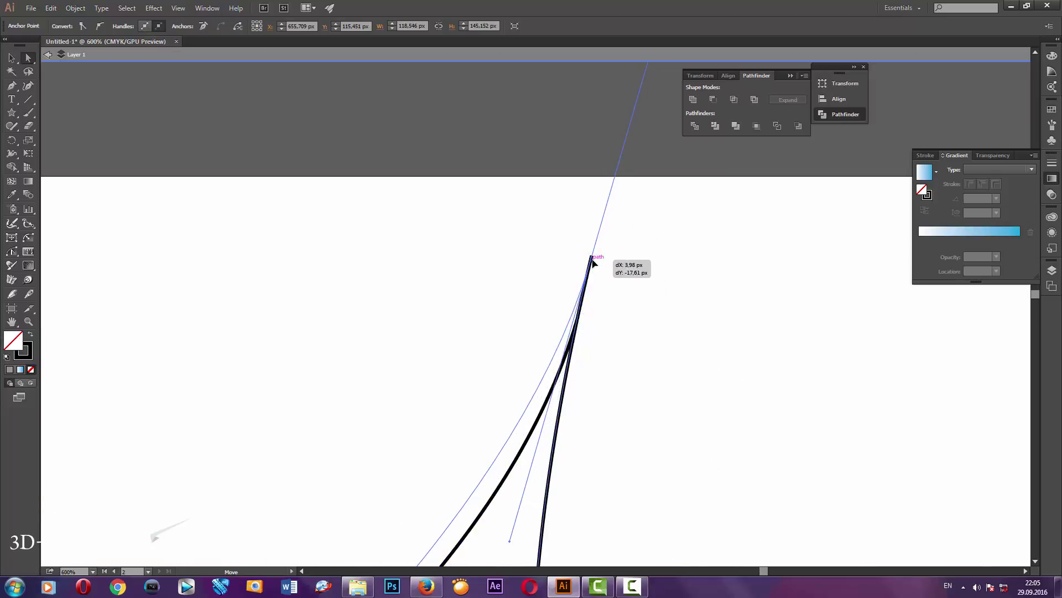
left_click(538, 262)
scroll(540, 266, "down", 2)
scroll(529, 262, "down", 1)
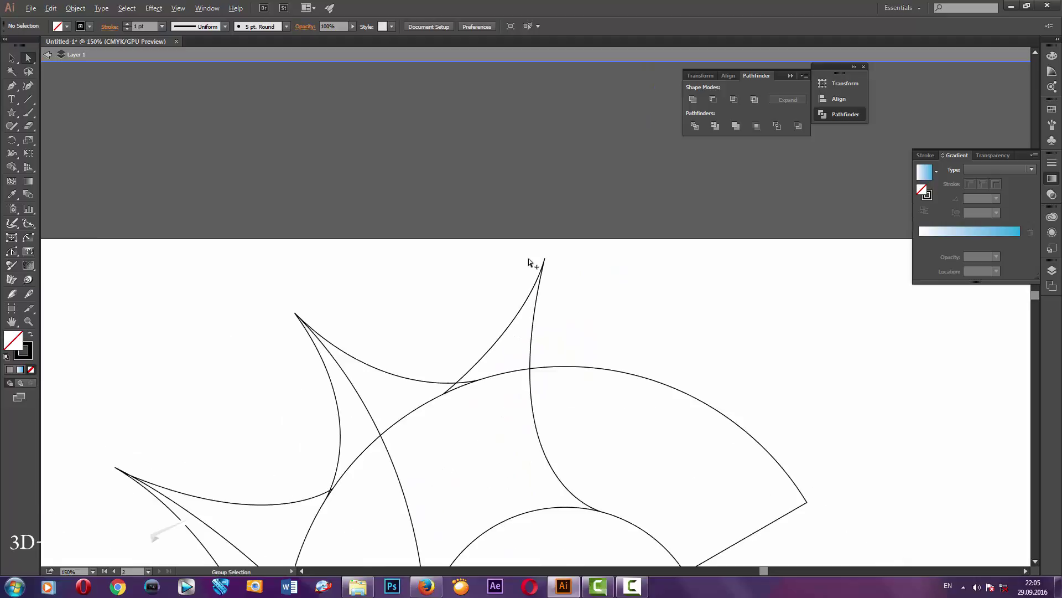
scroll(529, 262, "down", 1)
scroll(529, 262, "down", 1)
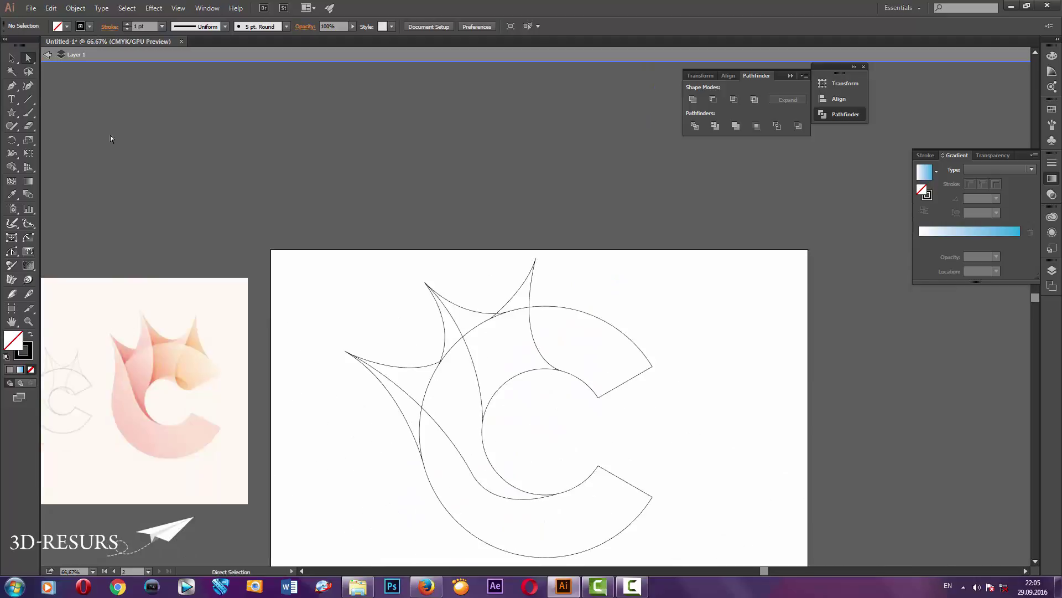
Pen-draw a curve from the C's outer rim up to the third petal's tip.
left_click(11, 86)
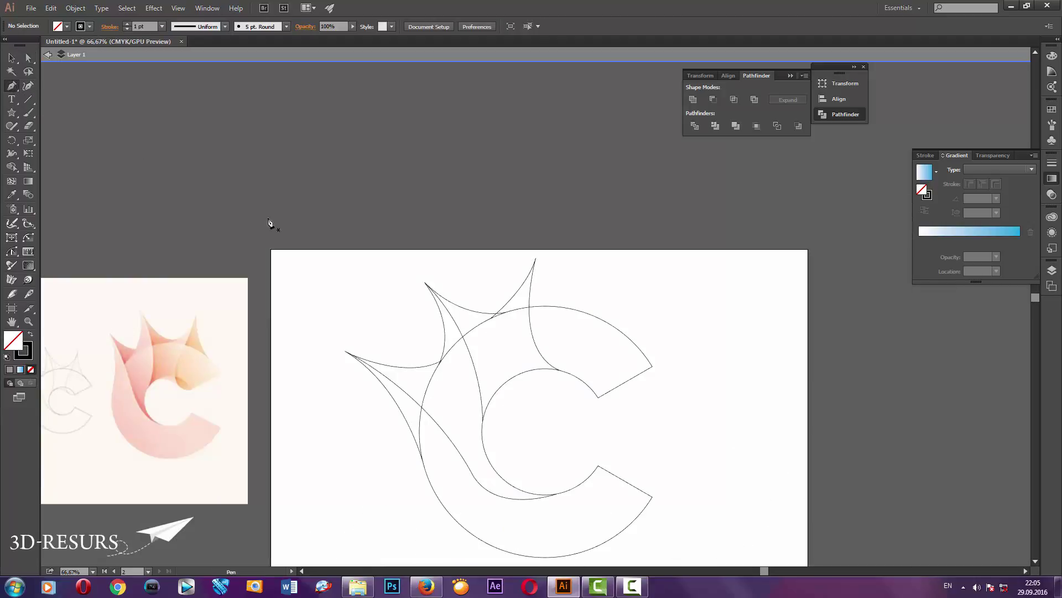
left_click(604, 321)
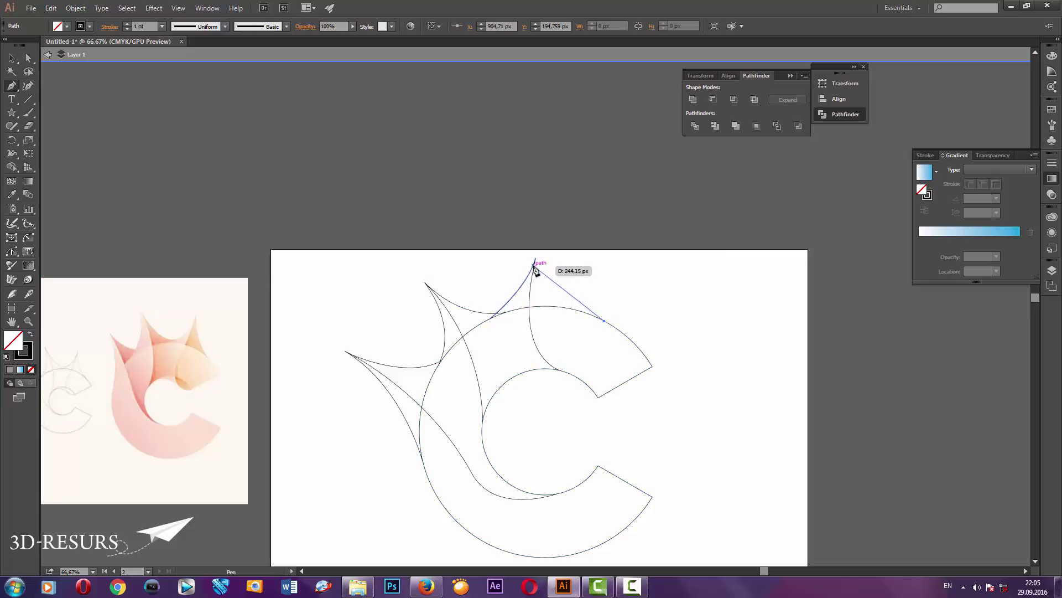
left_click_drag(535, 262, 536, 218)
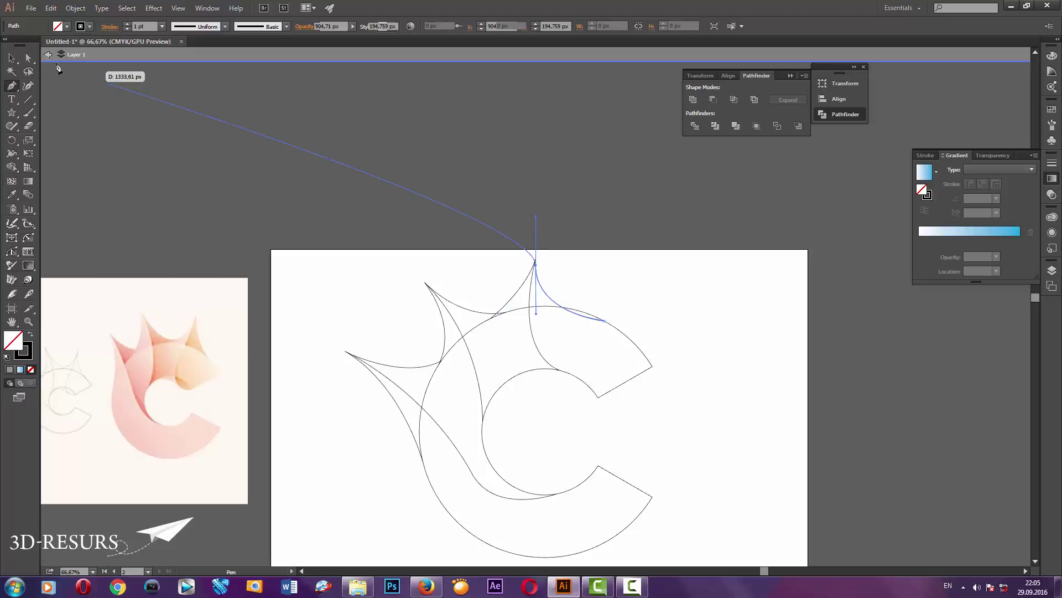
Snap the curve's end onto the tip and tighten its lower end along the C rim.
key("a")
scroll(554, 259, "up", 1, "alt")
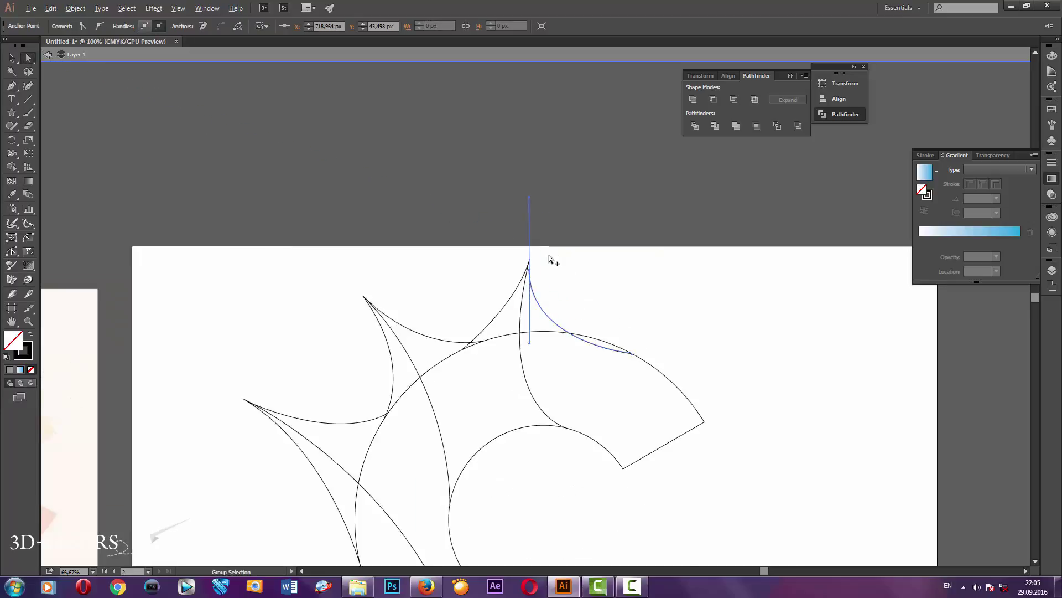
scroll(548, 256, "up", 4, "alt")
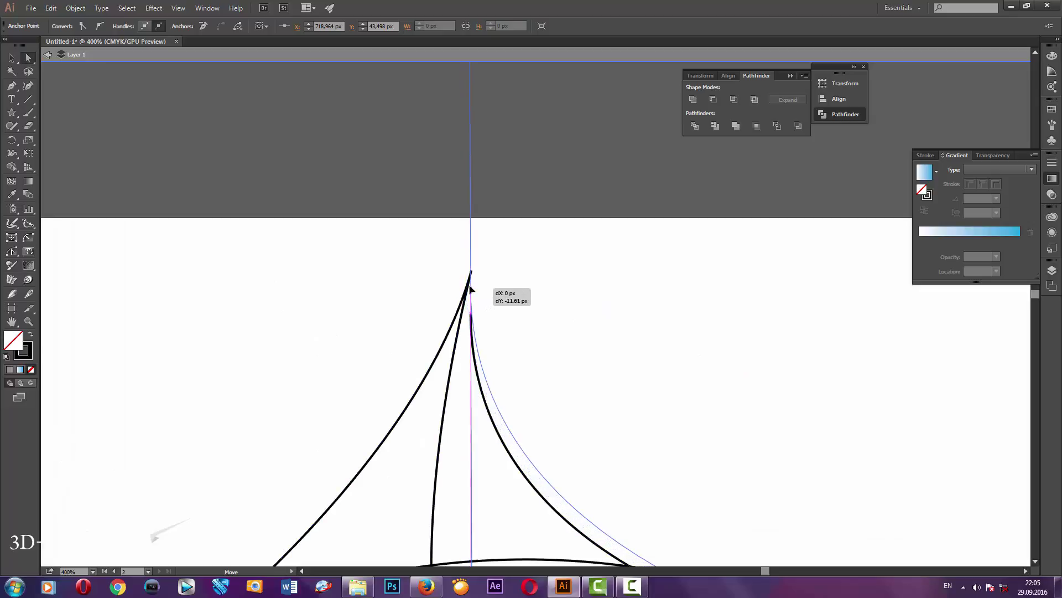
left_click_drag(464, 299, 470, 272)
scroll(513, 307, "down", 1, "alt")
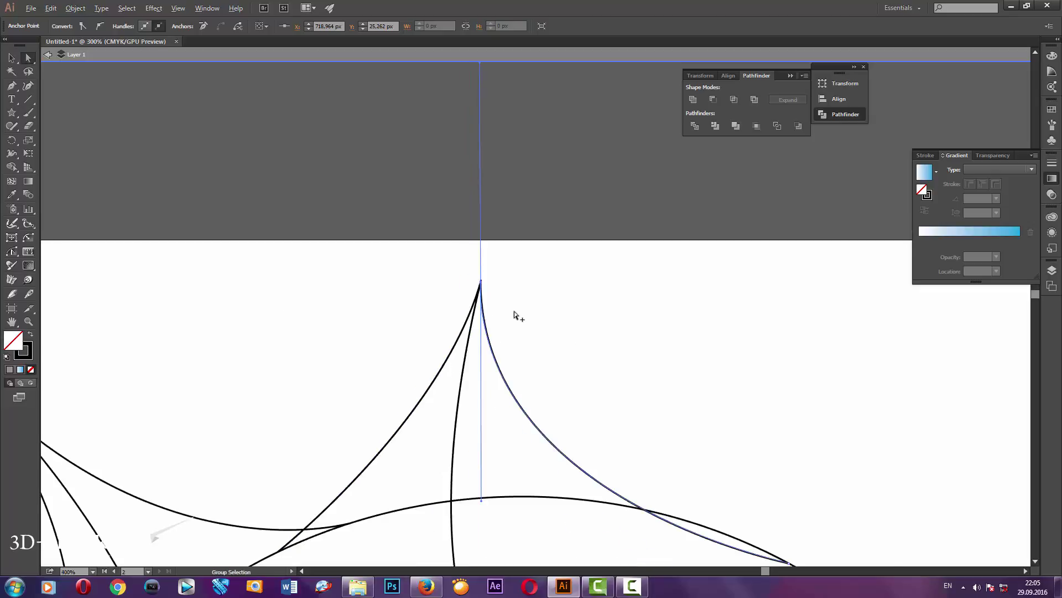
scroll(514, 307, "down", 1, "alt")
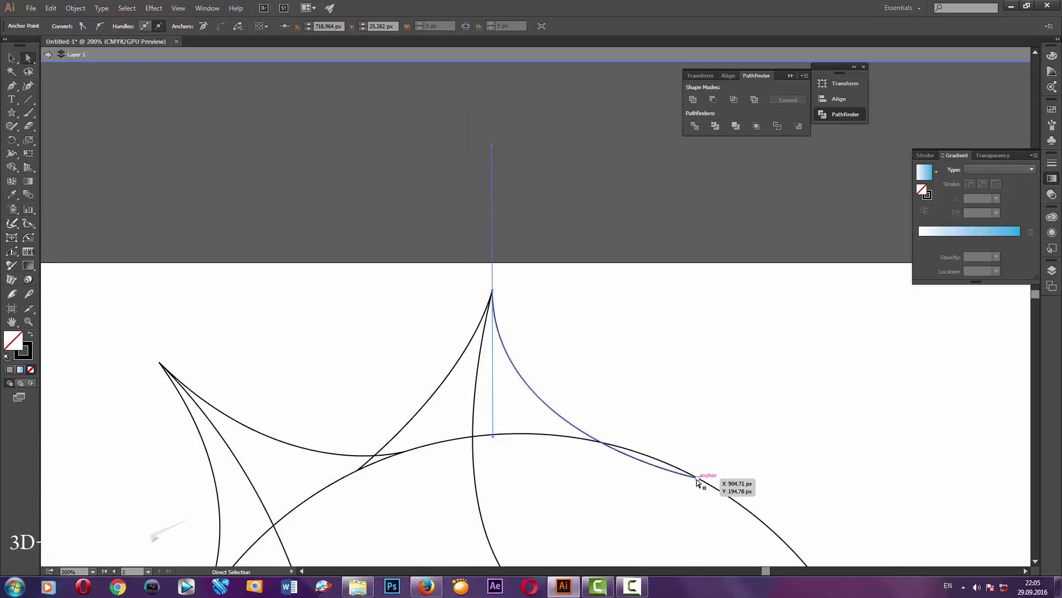
left_click_drag(697, 479, 573, 435)
left_click(625, 390)
scroll(628, 389, "down", 1, "alt")
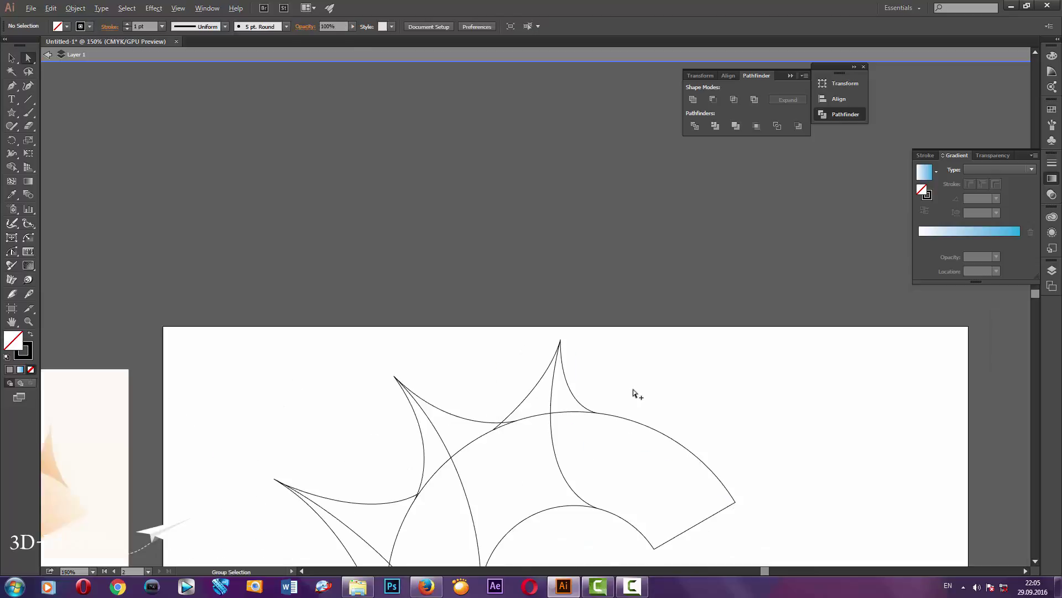
scroll(633, 390, "down", 2, "alt")
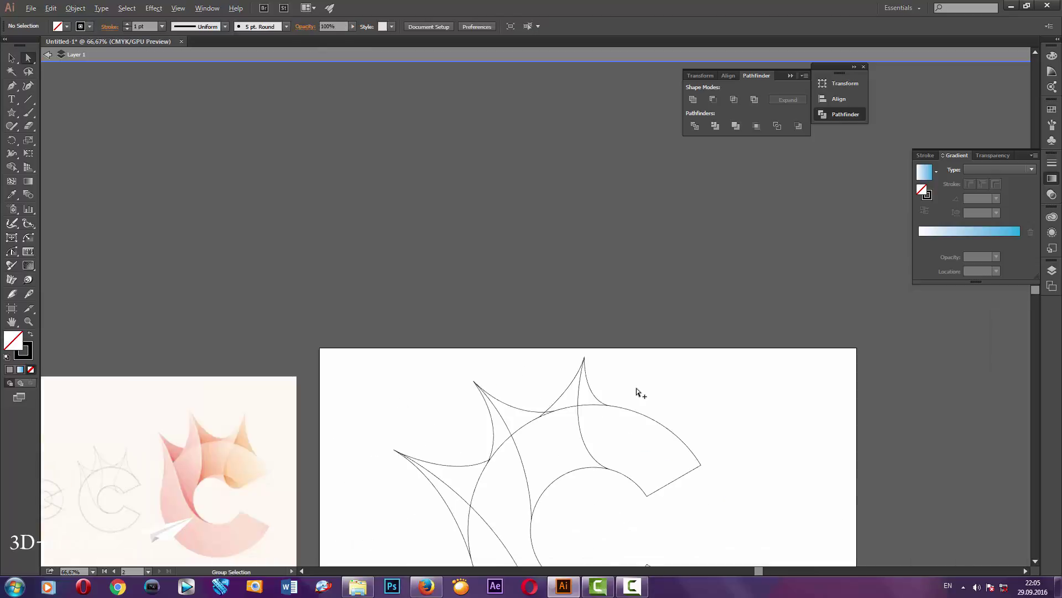
scroll(638, 390, "down", 1, "alt")
scroll(637, 391, "down", 1, "alt")
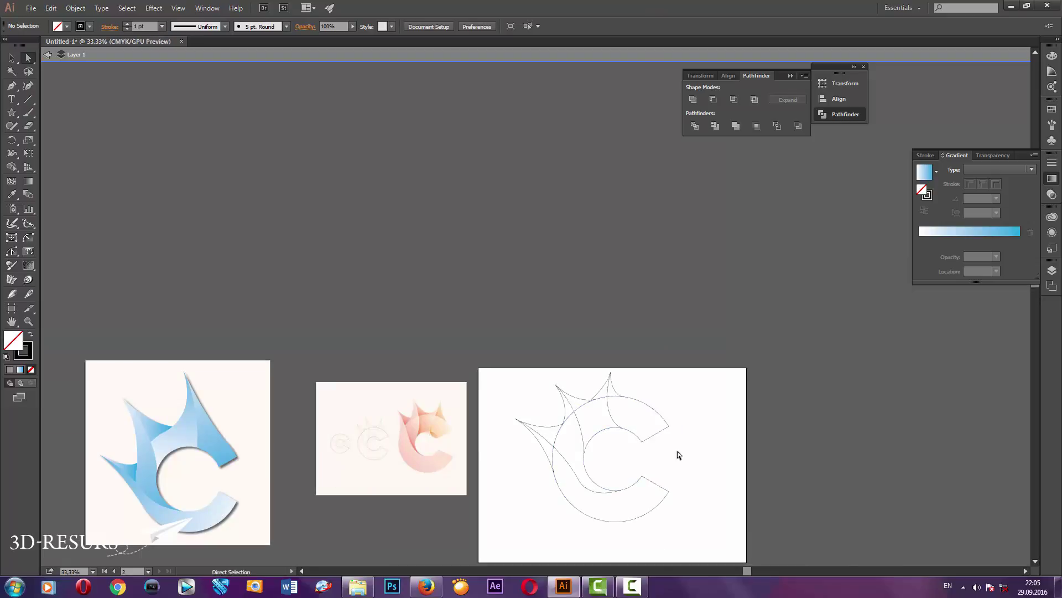
Select all crown paths and Shape Builder-merge the upper-right region and the lower-left spike.
scroll(679, 463, "up", 1, "alt")
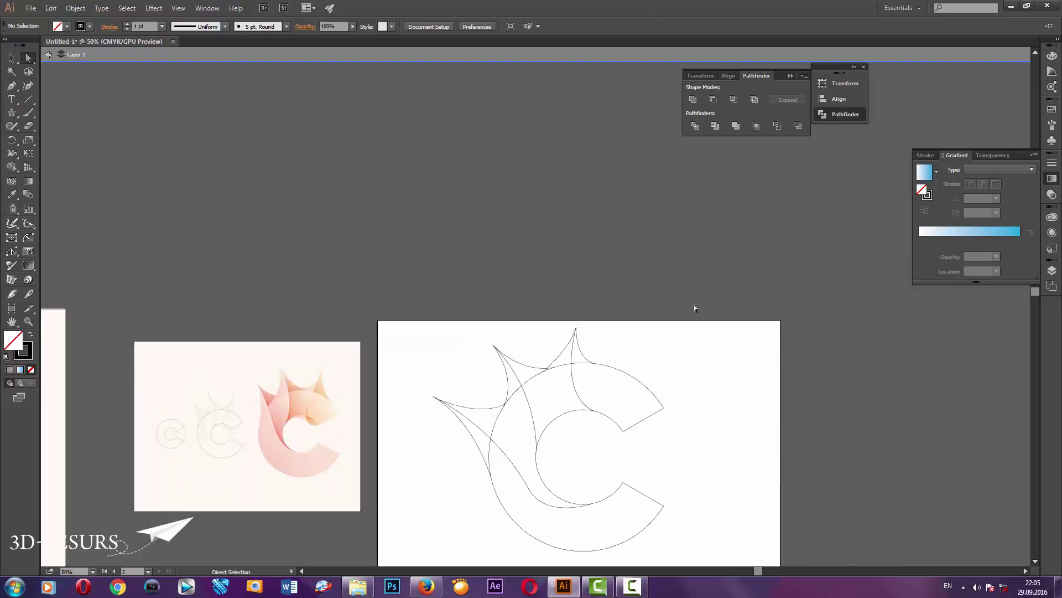
left_click_drag(695, 307, 453, 533)
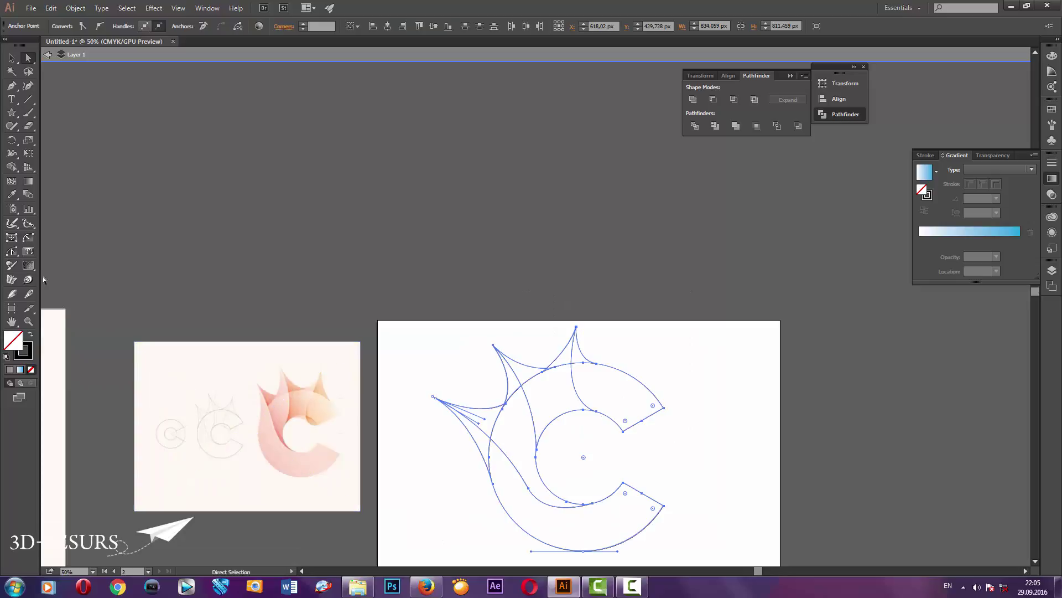
left_click(11, 167)
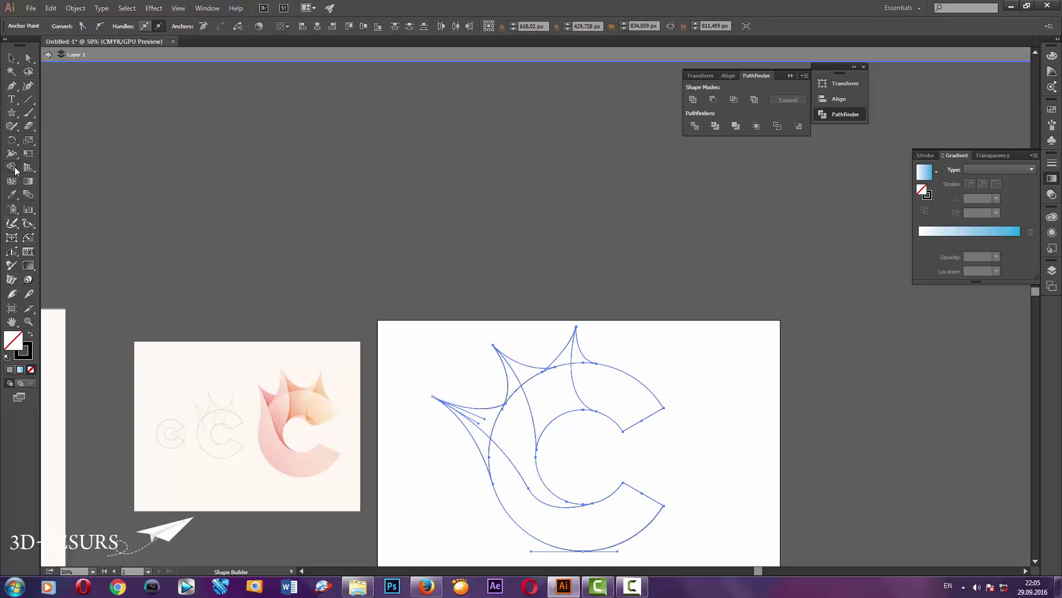
left_click(592, 376)
left_click(485, 450)
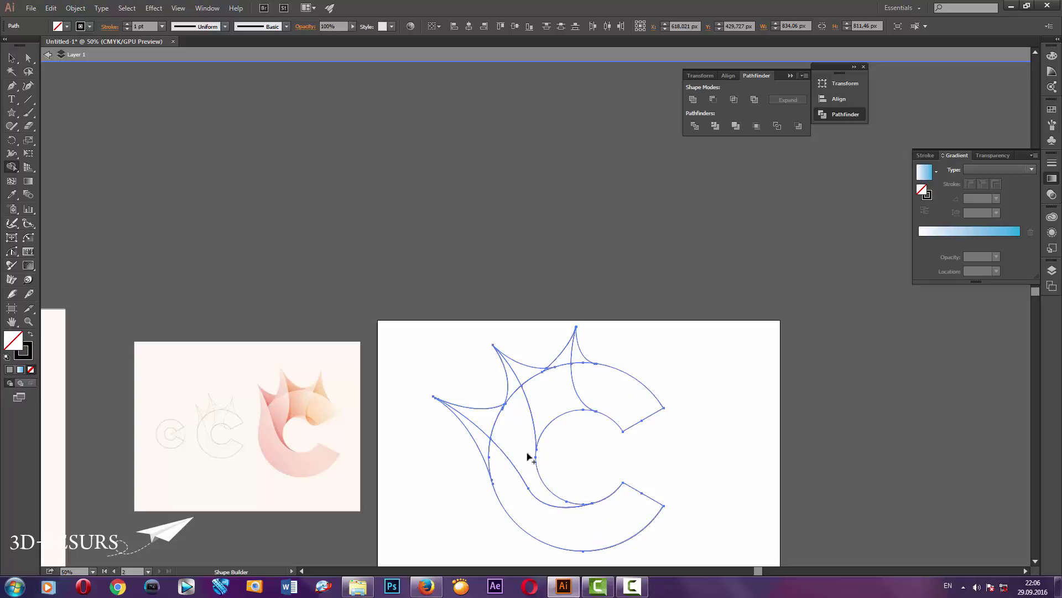
scroll(504, 403, "up", 6)
scroll(468, 409, "up", 3)
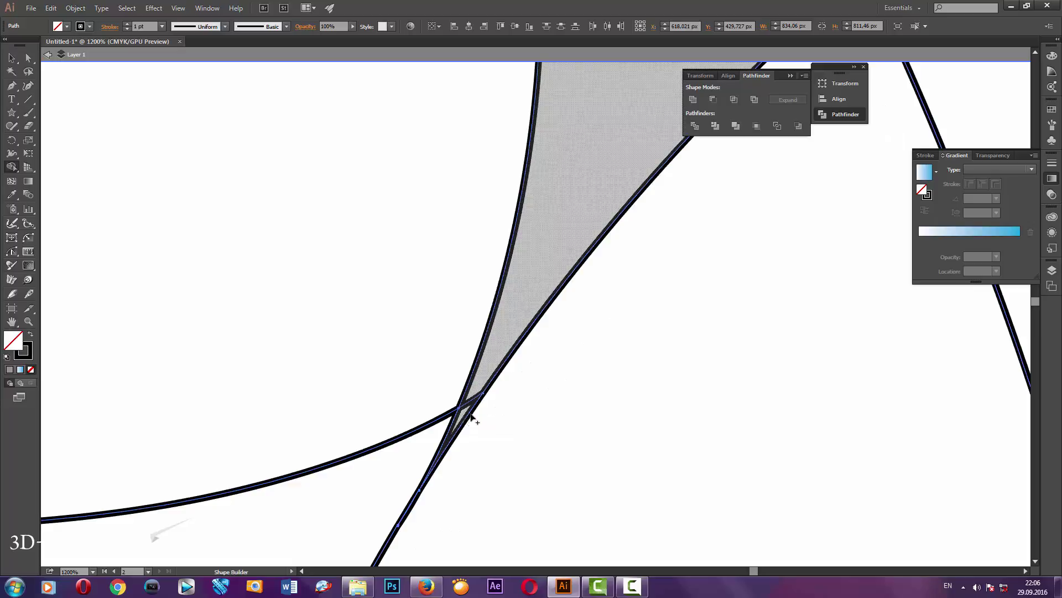
scroll(470, 415, "down", 3)
scroll(550, 394, "down", 3)
scroll(685, 290, "up", 5)
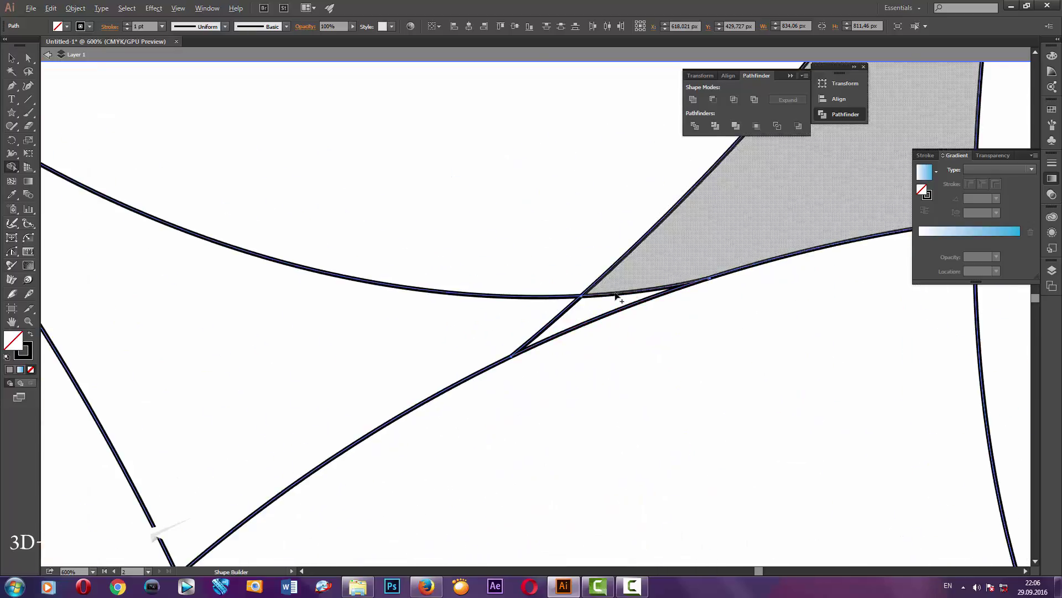
scroll(581, 308, "up", 1)
scroll(570, 314, "down", 6)
scroll(570, 315, "down", 2)
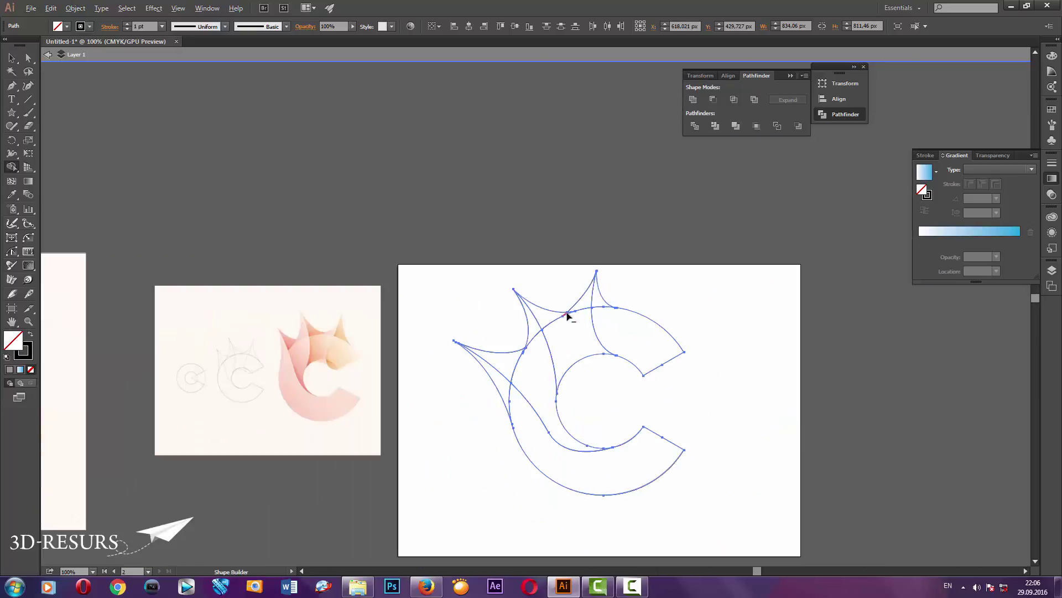
left_click(12, 57)
Fill all C pieces with the blue gradient swatch and set their stroke to None.
left_click_drag(760, 223, 487, 504)
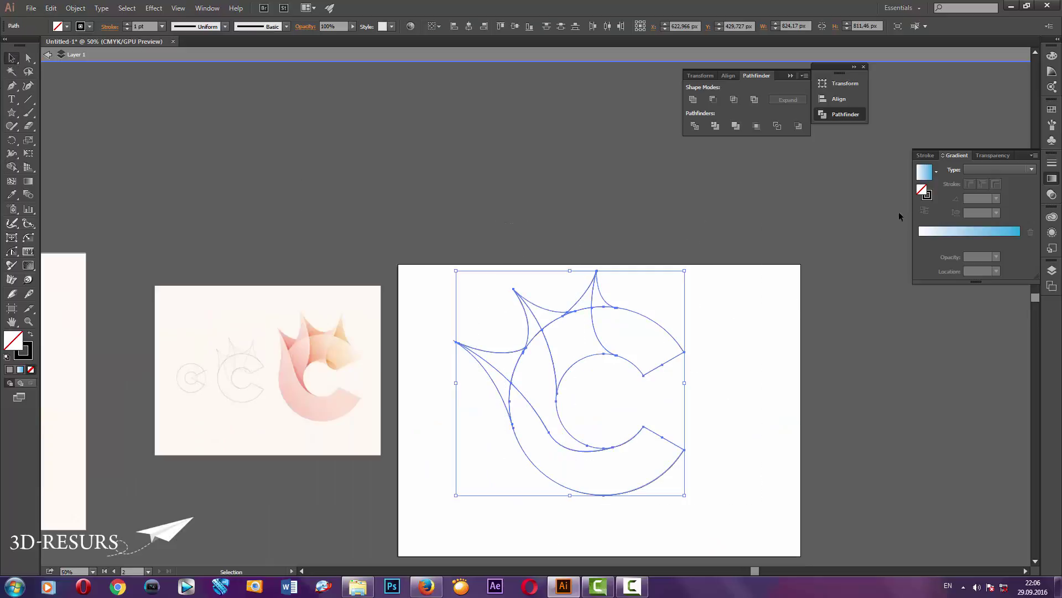
left_click(925, 172)
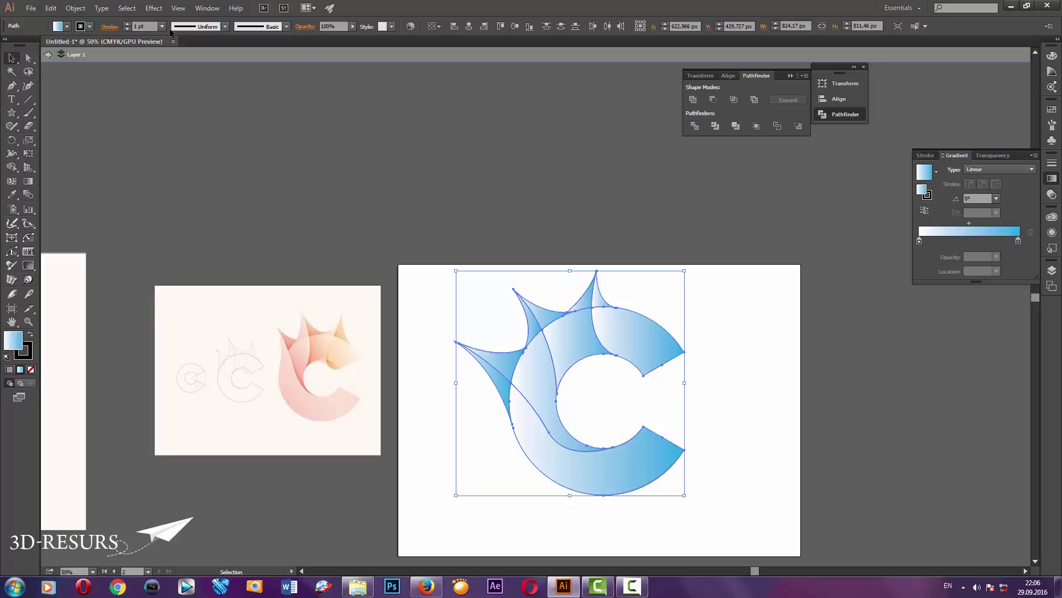
left_click(90, 26)
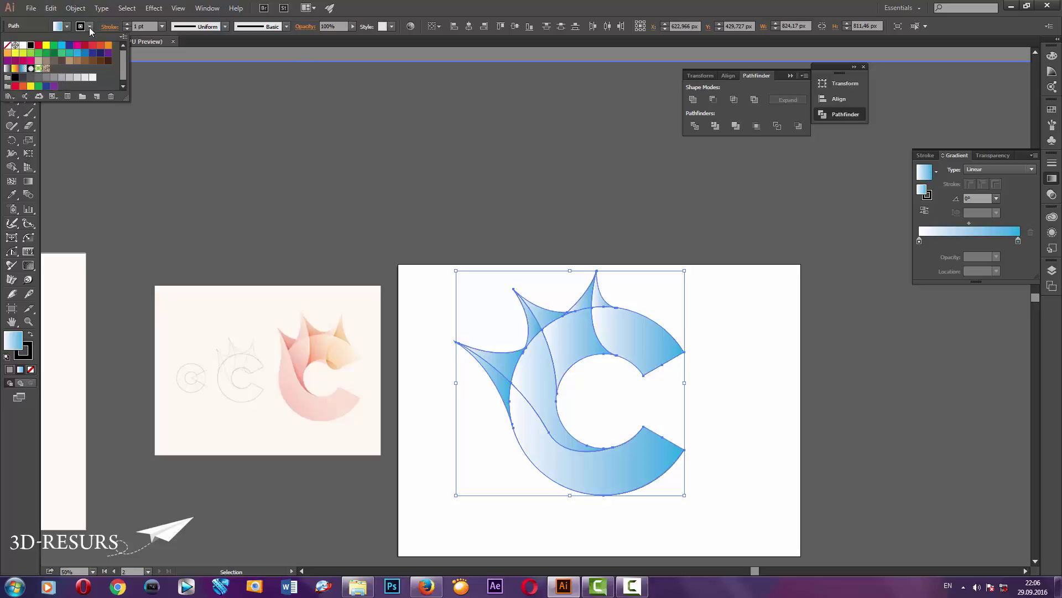
left_click(7, 46)
left_click(410, 164)
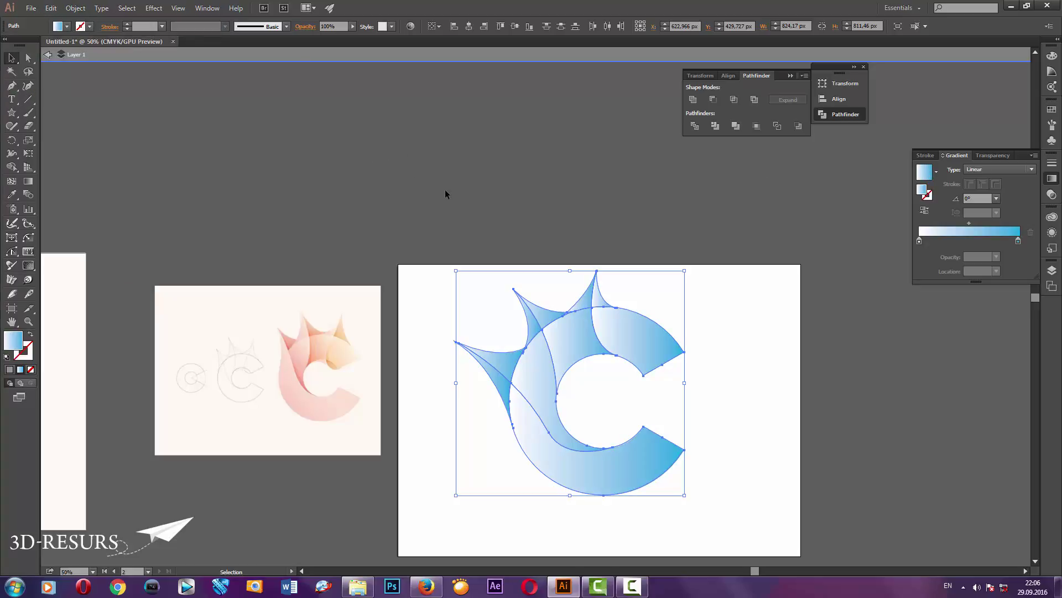
left_click(449, 196)
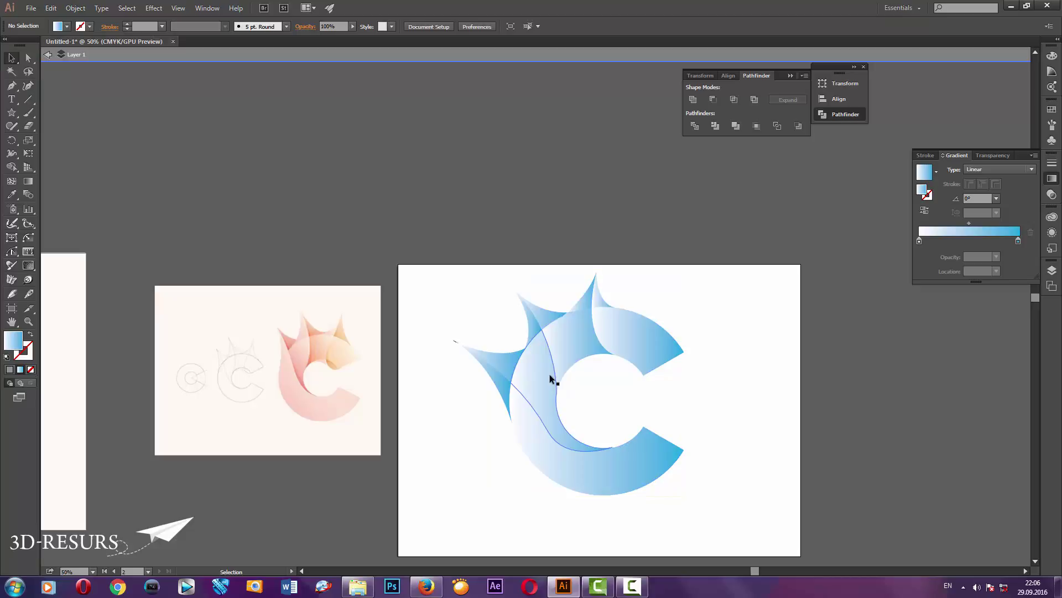
scroll(549, 374, "down", 1)
scroll(550, 374, "down", 1)
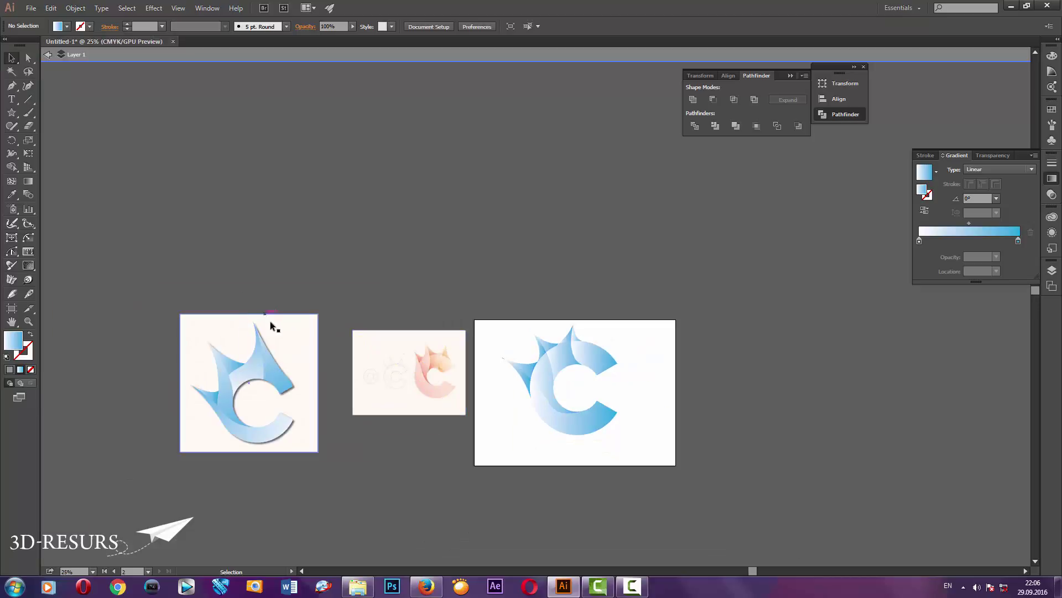
scroll(324, 381, "up", 1)
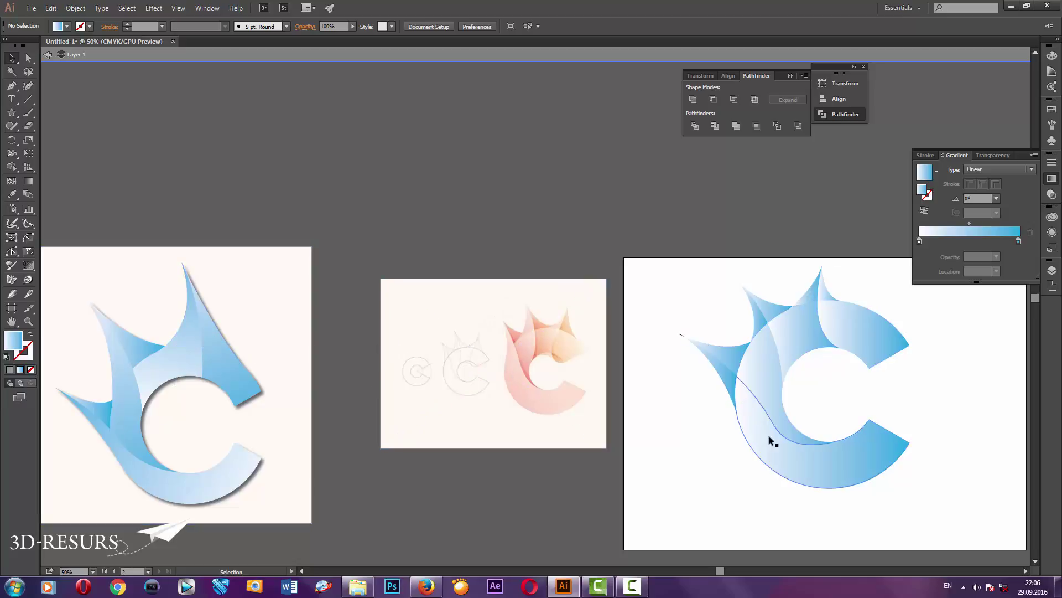
Drag one gradient across the lower C and left spike, lower right to upper left.
left_click(779, 457)
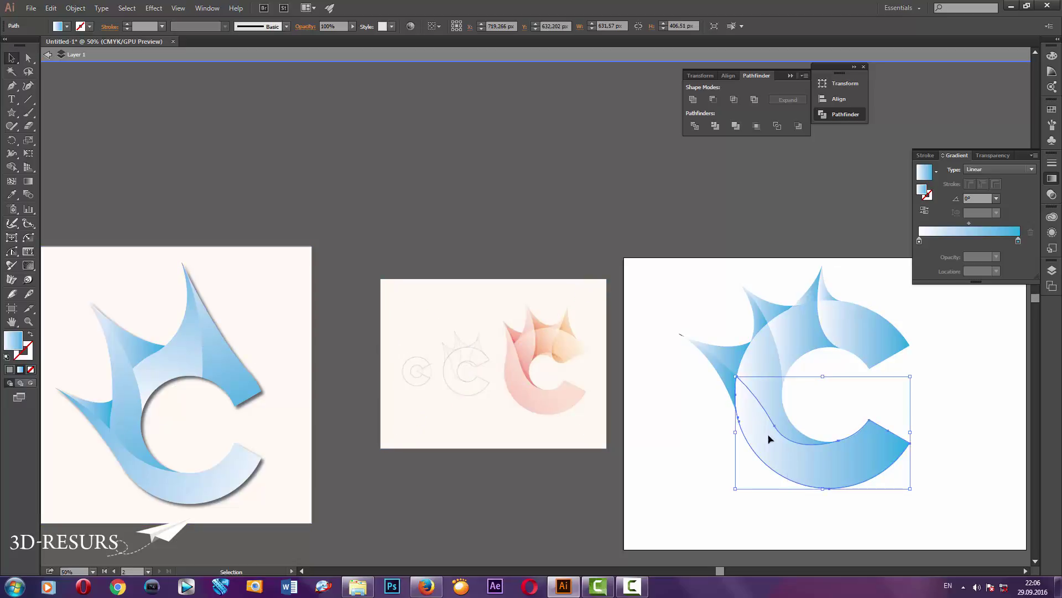
left_click(726, 373, "shift")
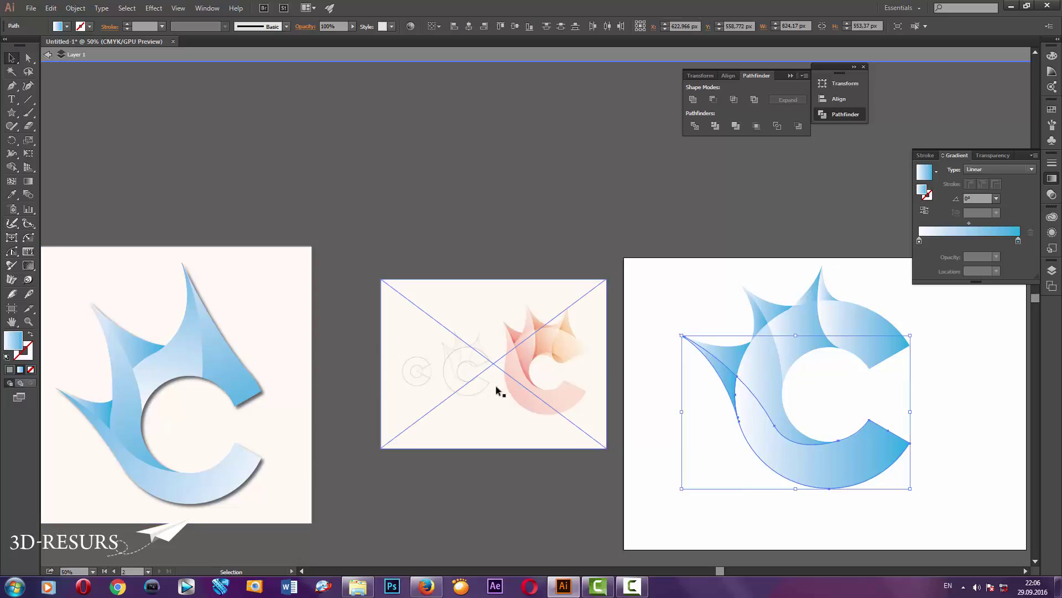
left_click(749, 487)
left_click(755, 441)
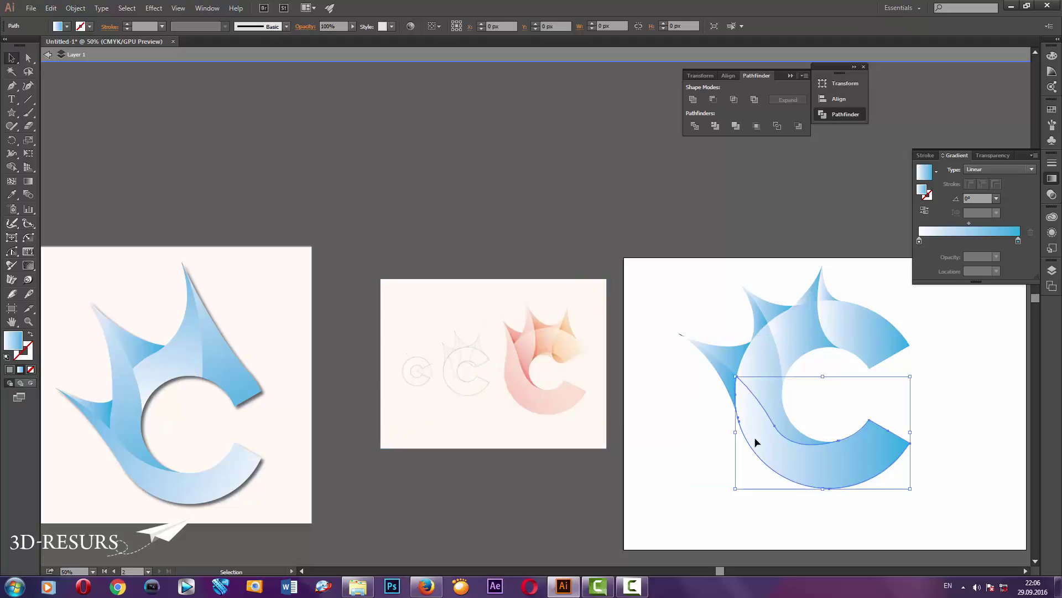
left_click(725, 378, "shift")
left_click(28, 181)
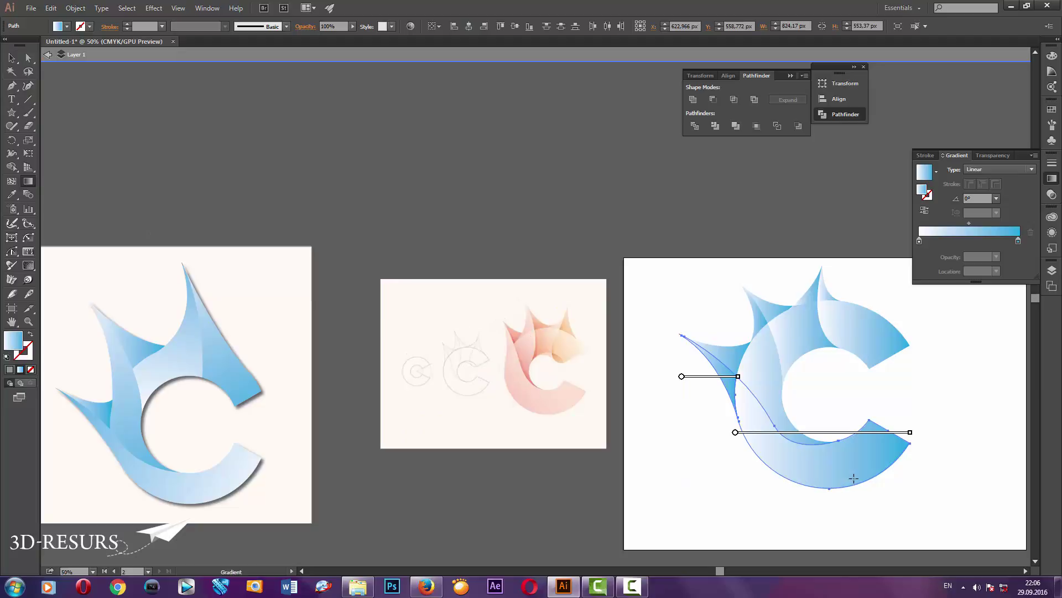
left_click_drag(852, 477, 703, 347)
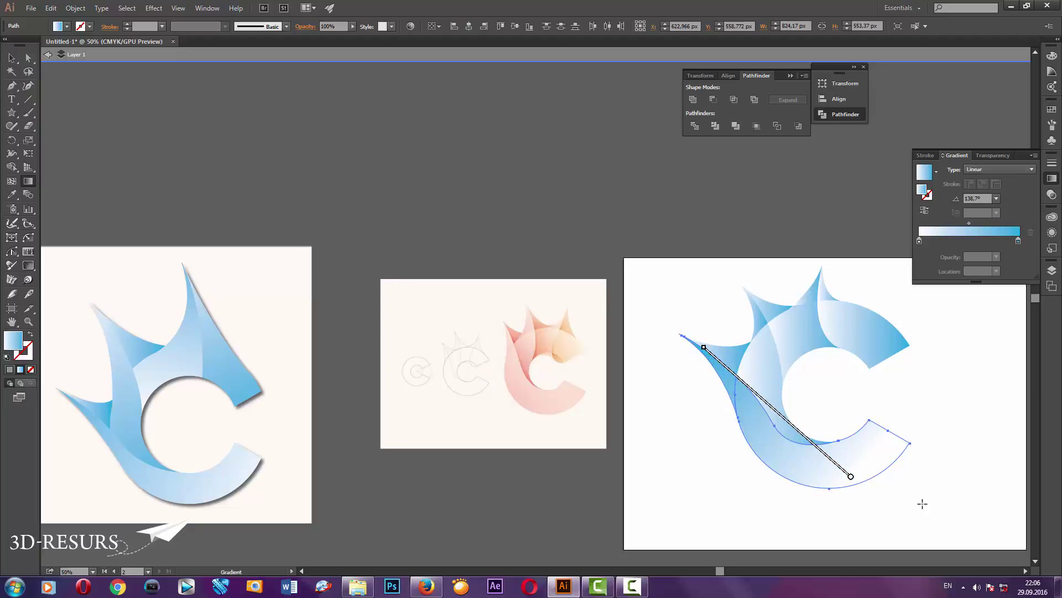
left_click_drag(918, 505, 648, 343)
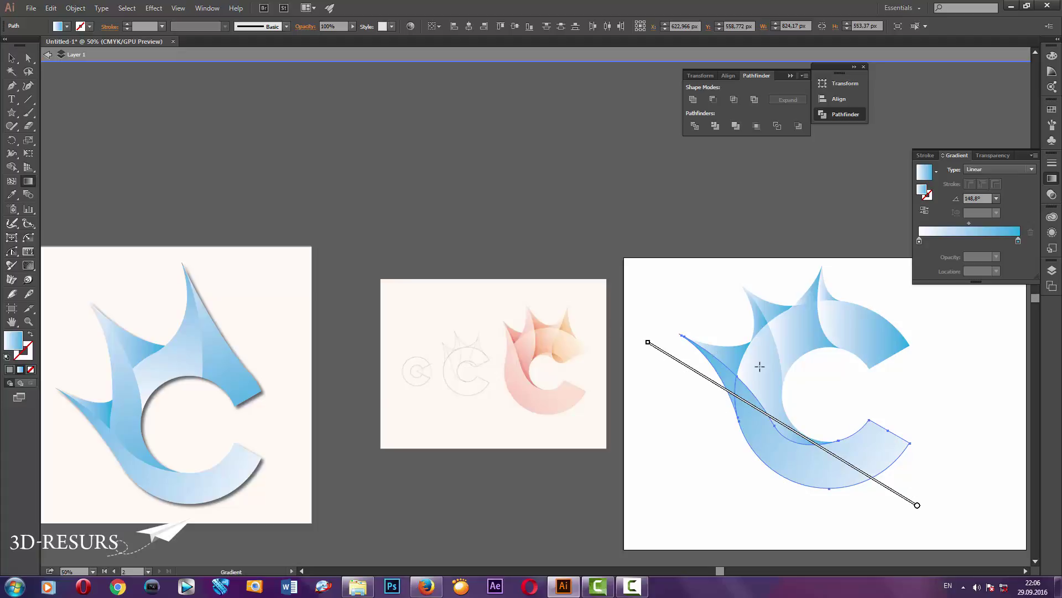
Extend the inner C piece's top to the spike tip and run its gradient downward.
left_click(12, 58)
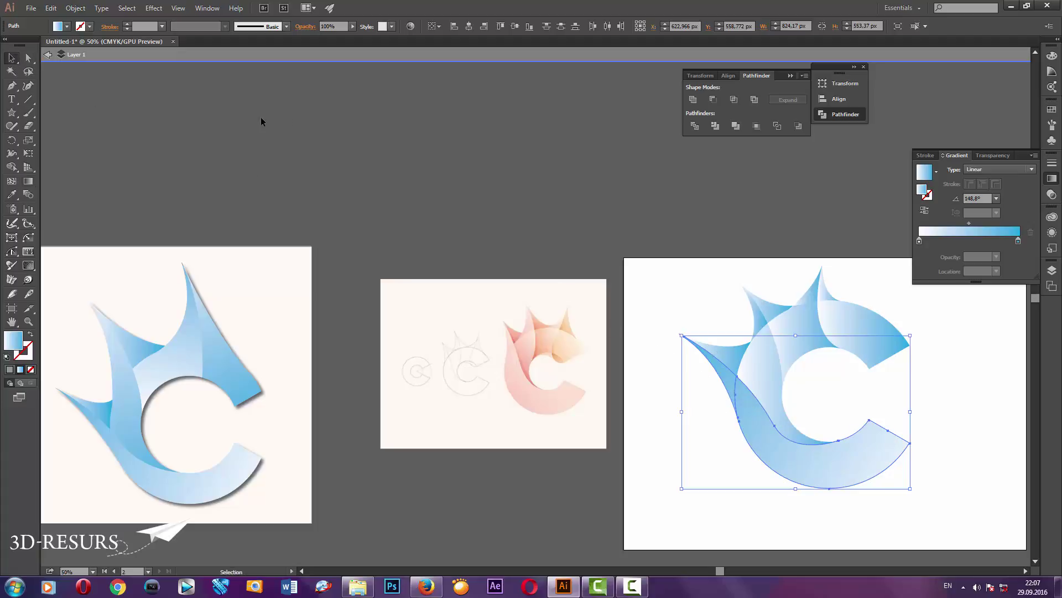
left_click(683, 327)
left_click(771, 361)
left_click_drag(757, 316, 741, 283)
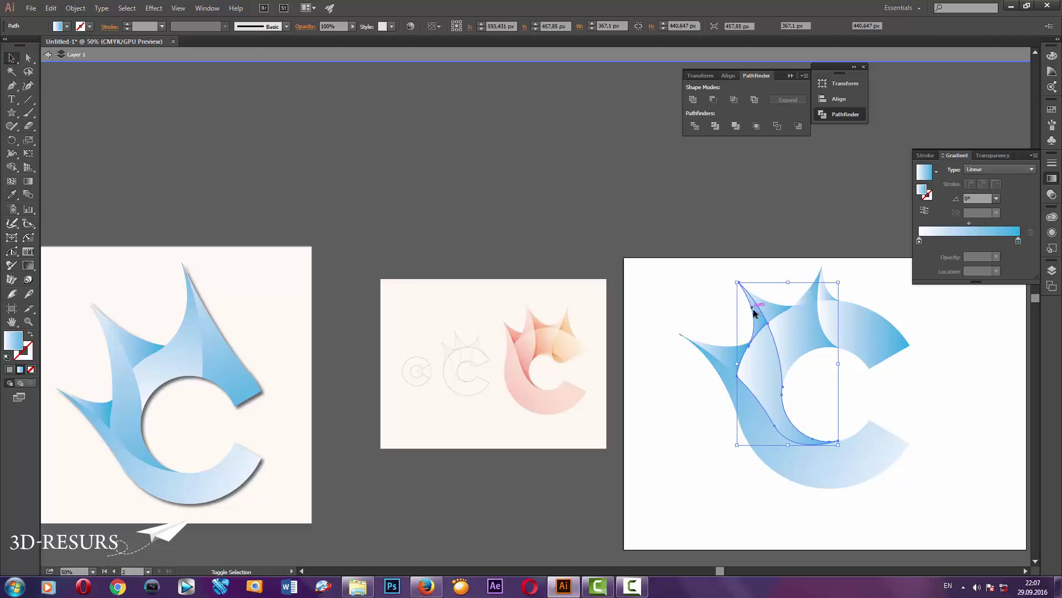
left_click(29, 181)
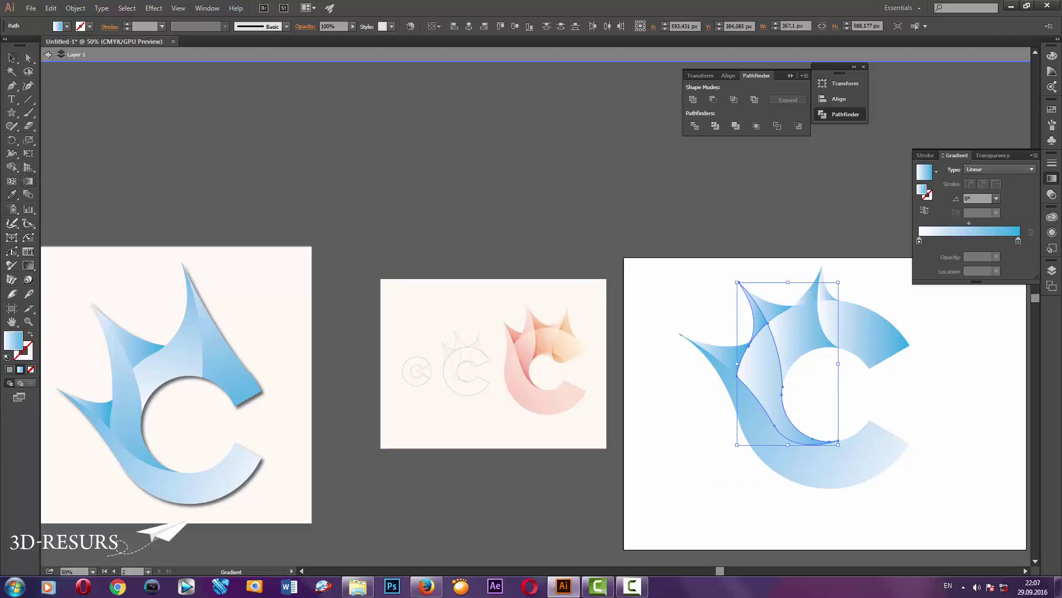
left_click_drag(714, 276, 819, 496)
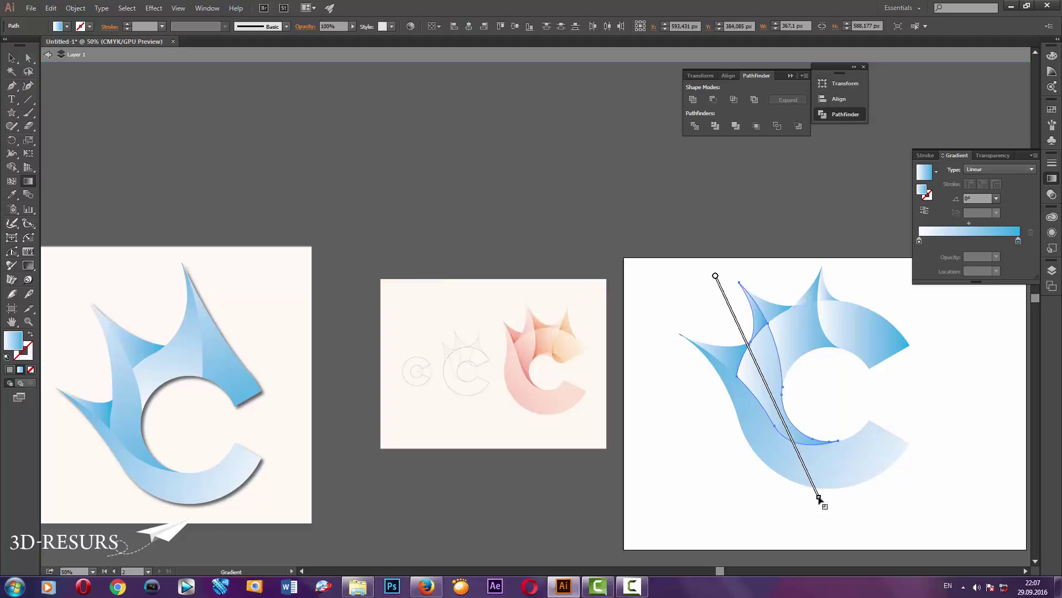
Point the top crown piece's gradient upward toward its tip.
left_click(11, 57)
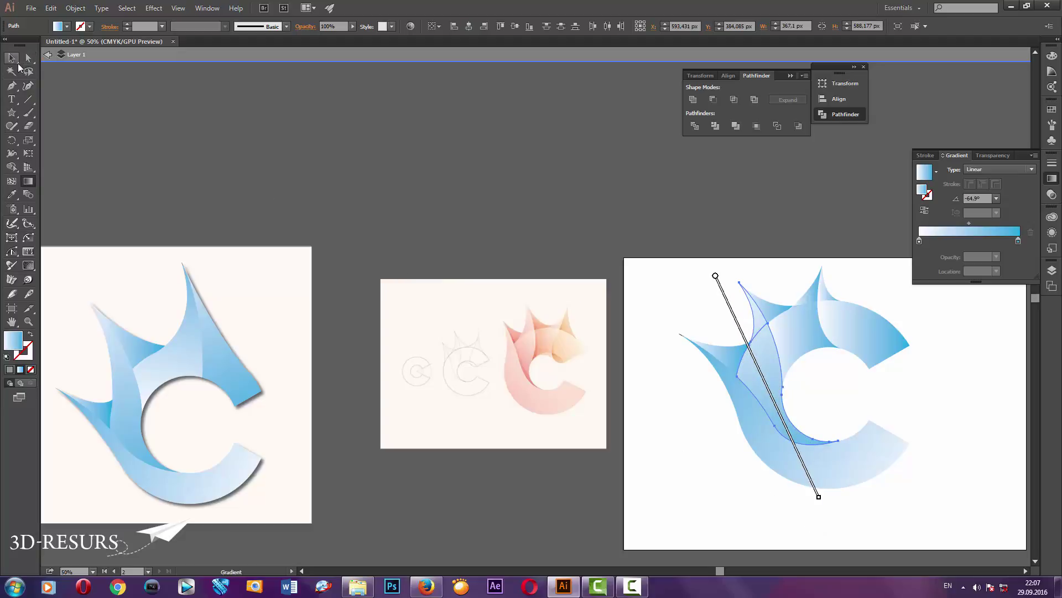
left_click(636, 270)
left_click(802, 334)
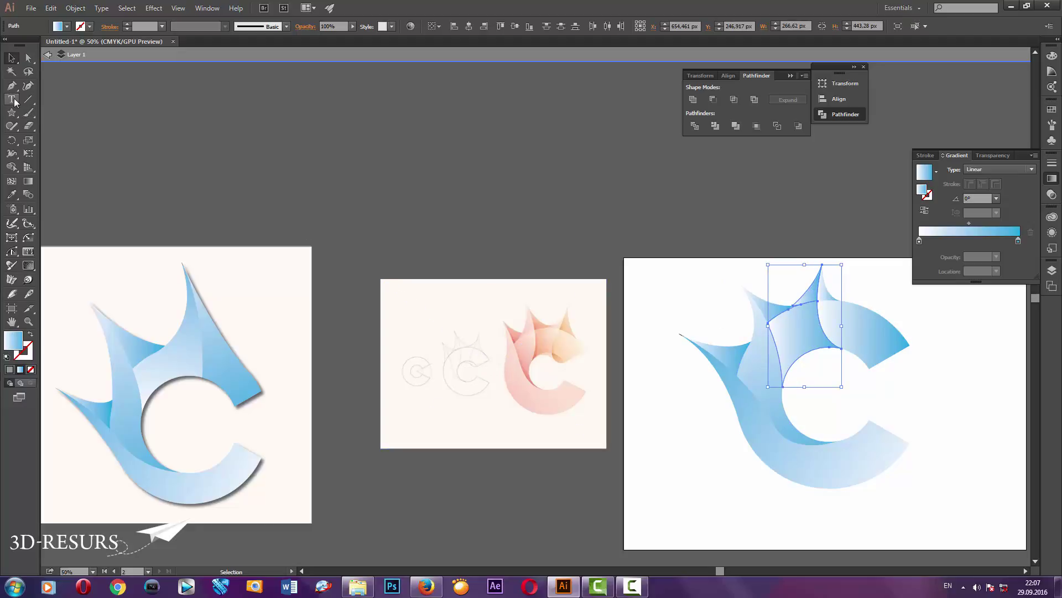
left_click(29, 181)
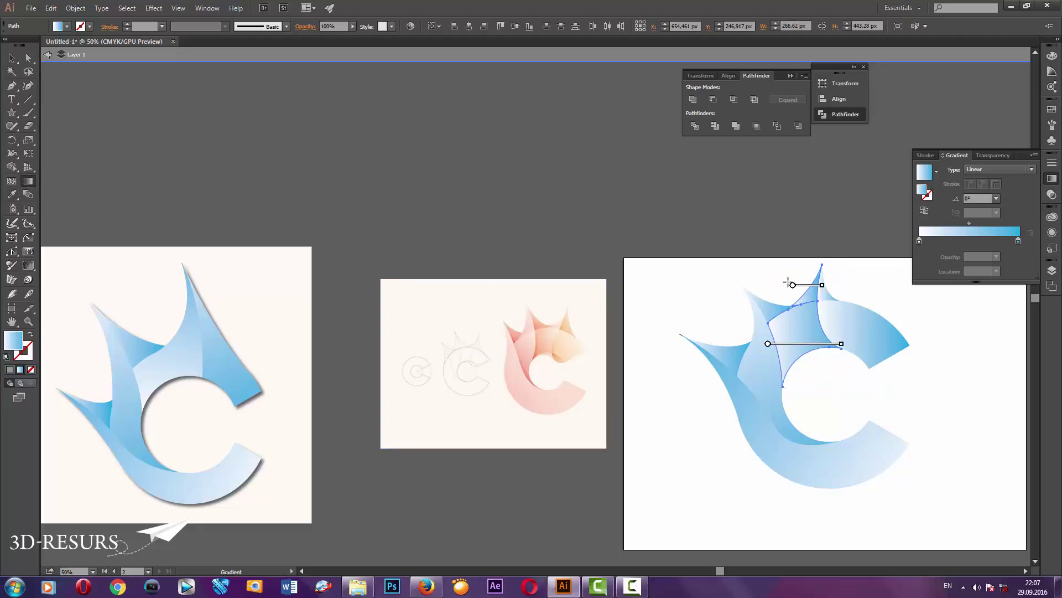
left_click_drag(810, 391, 820, 217)
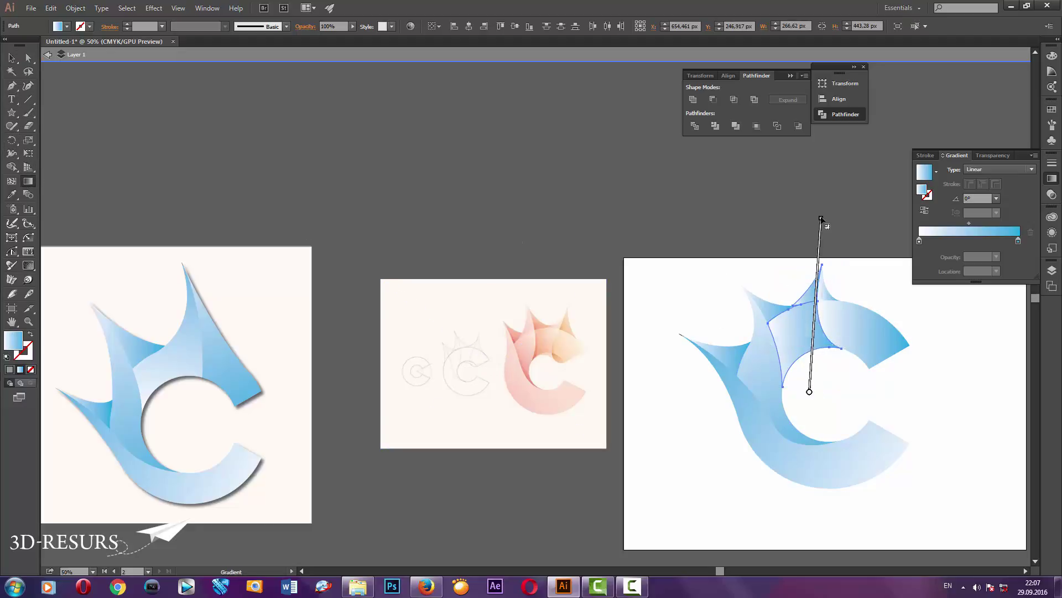
Re-angle the right-hand wing's gradient to about -65.7°.
left_click(11, 59)
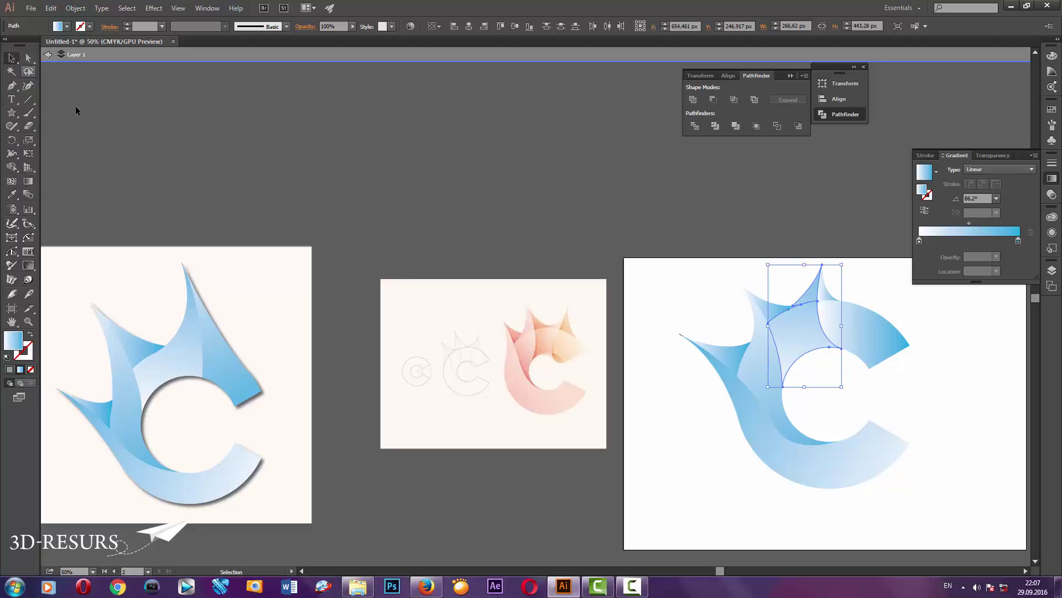
left_click(406, 156)
left_click(866, 334)
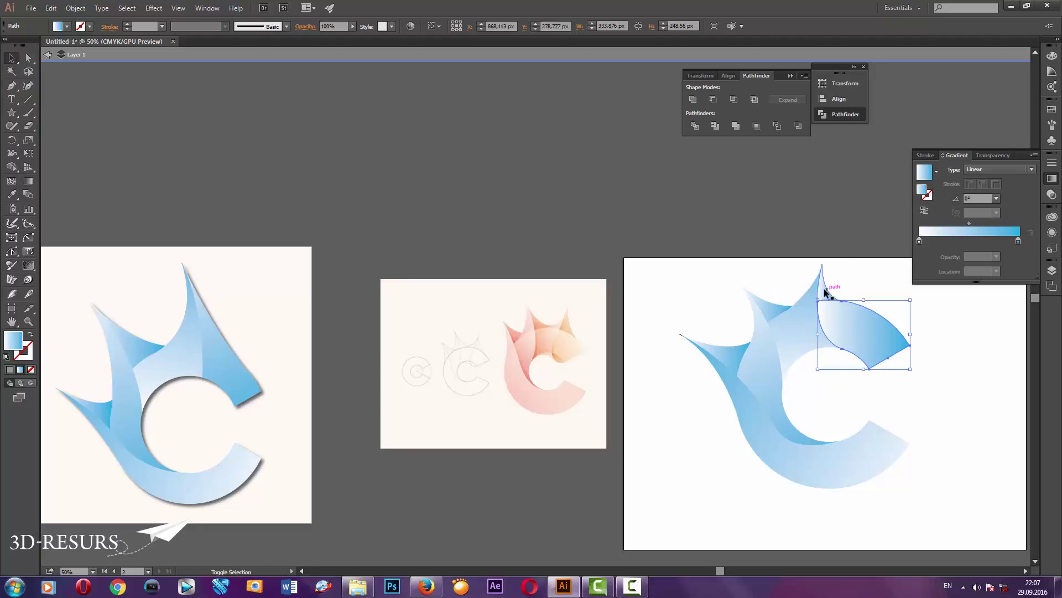
left_click(29, 181)
left_click_drag(836, 264, 906, 421)
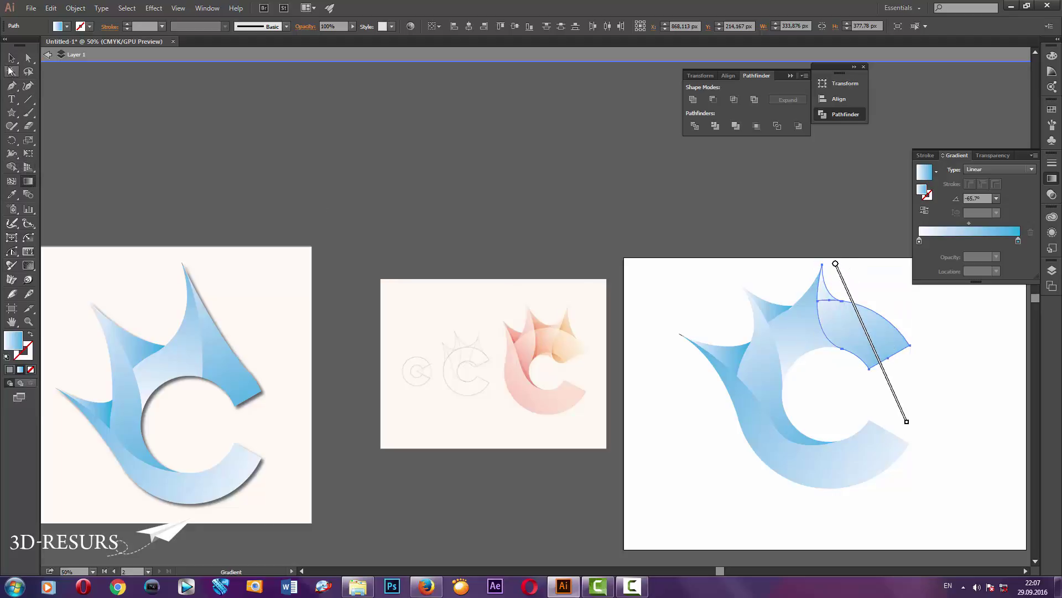
key("v")
left_click(534, 233)
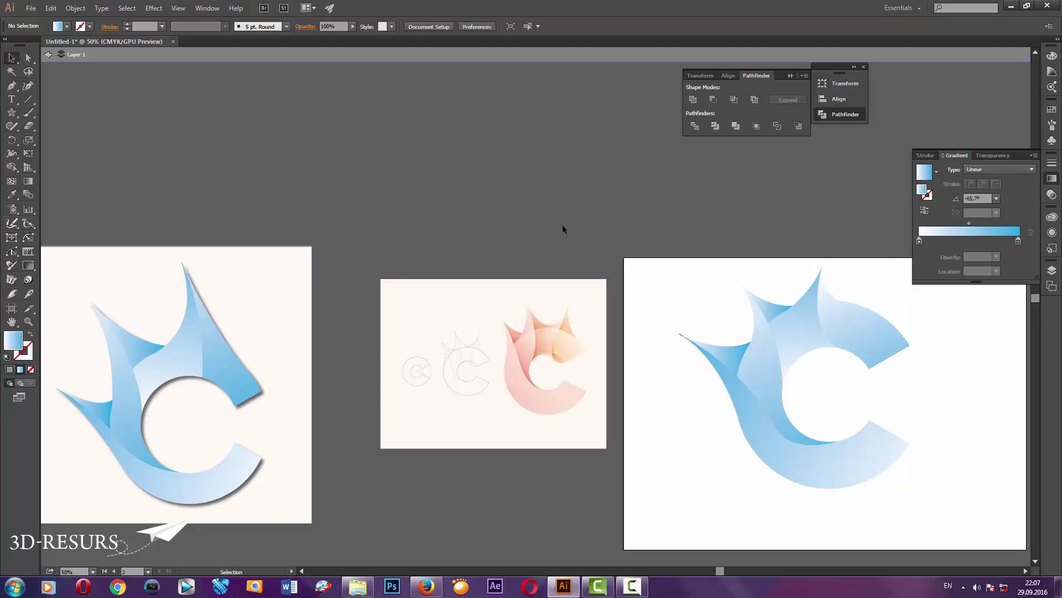
Unite the small junction sliver with the right-hand wing using Pathfinder.
scroll(806, 307, "up", 6)
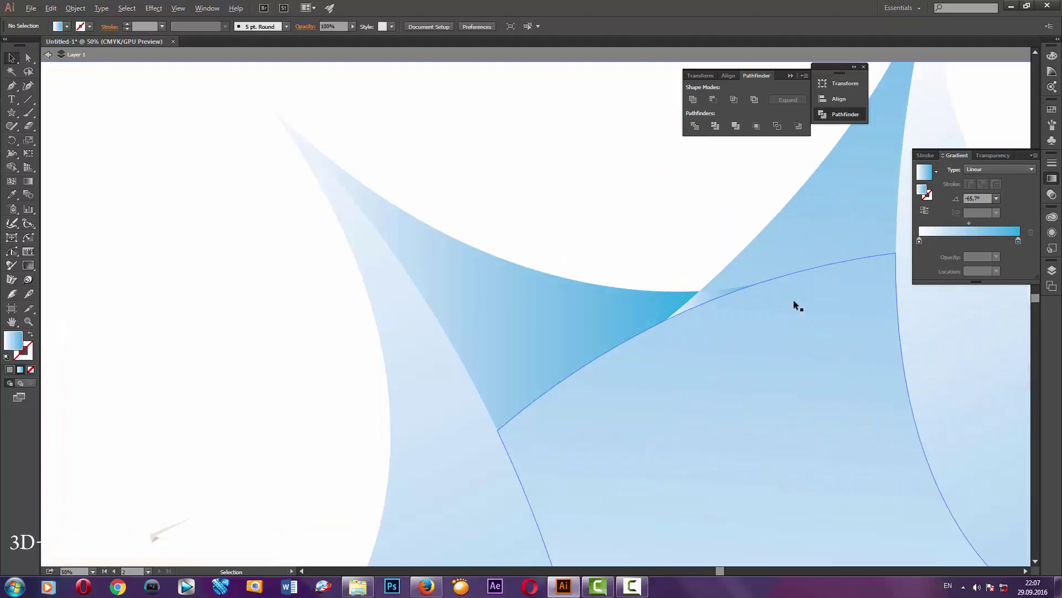
left_click(697, 300)
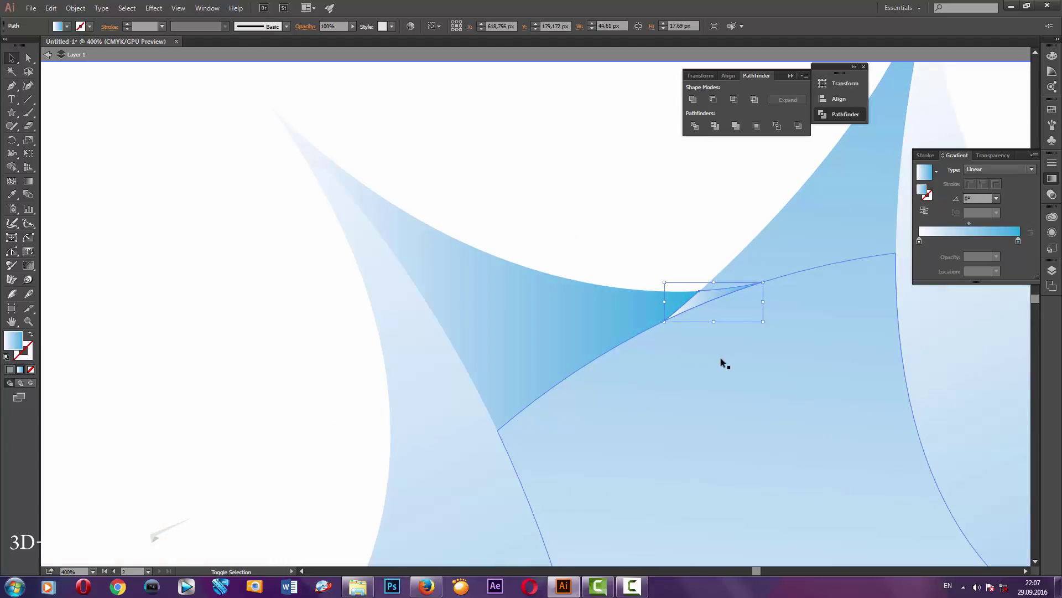
left_click(775, 249, "shift")
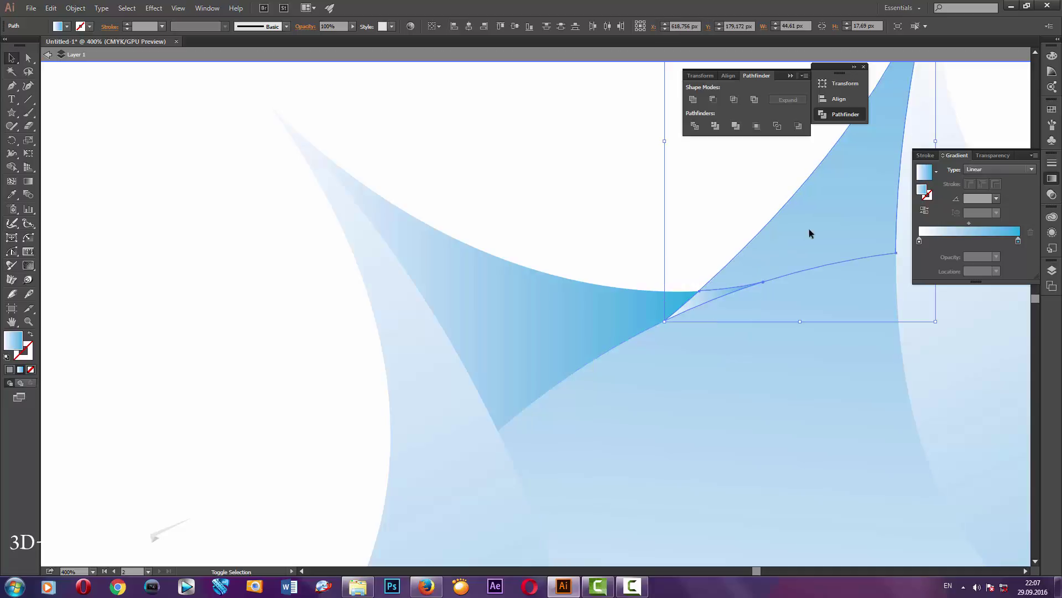
left_click(693, 100)
left_click(602, 261)
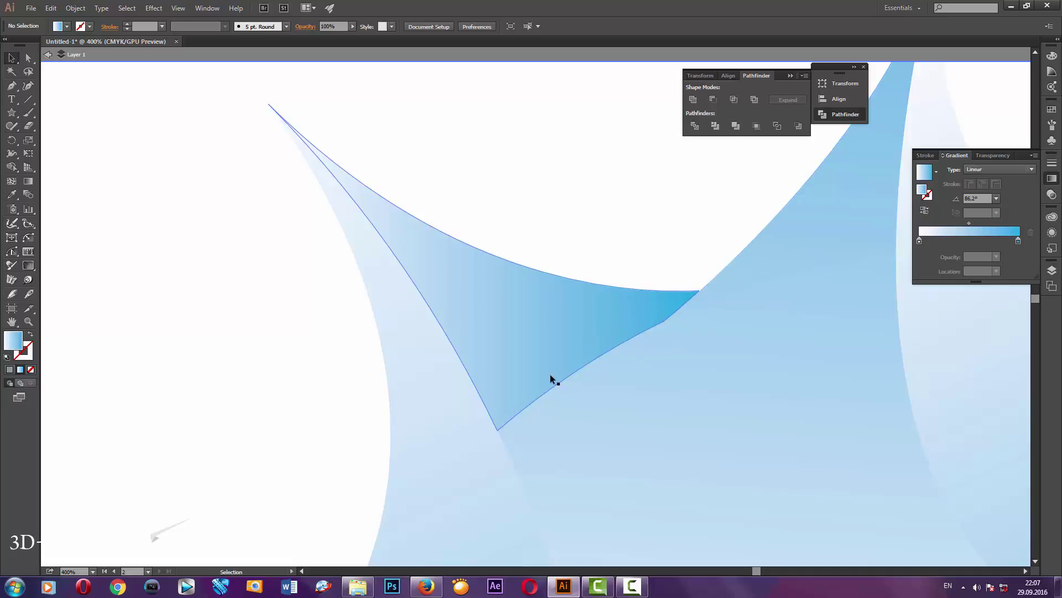
scroll(591, 367, "down", 1)
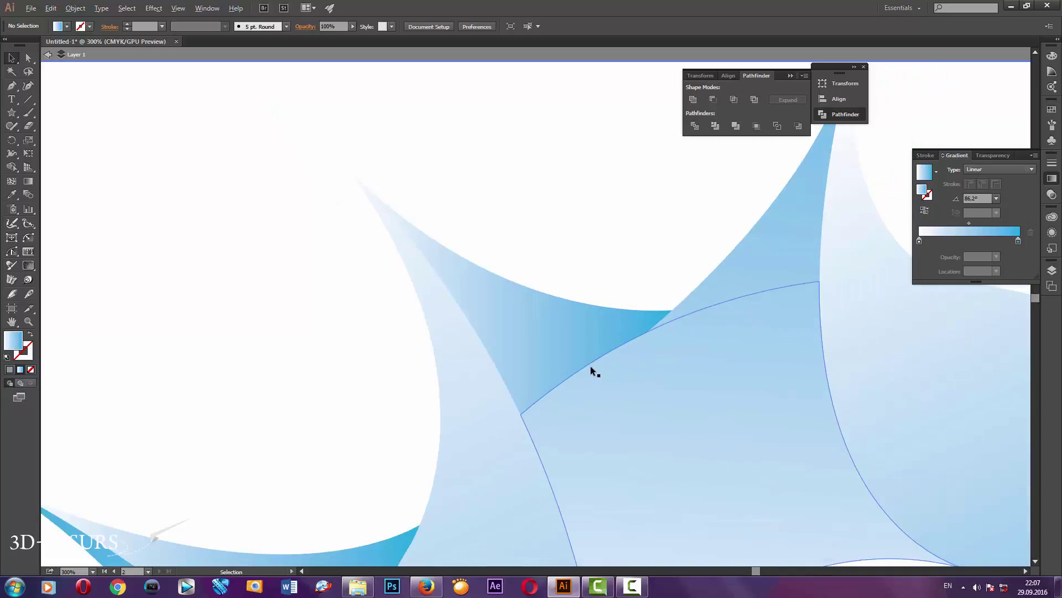
scroll(590, 366, "down", 2)
scroll(593, 367, "down", 1)
scroll(570, 398, "down", 1)
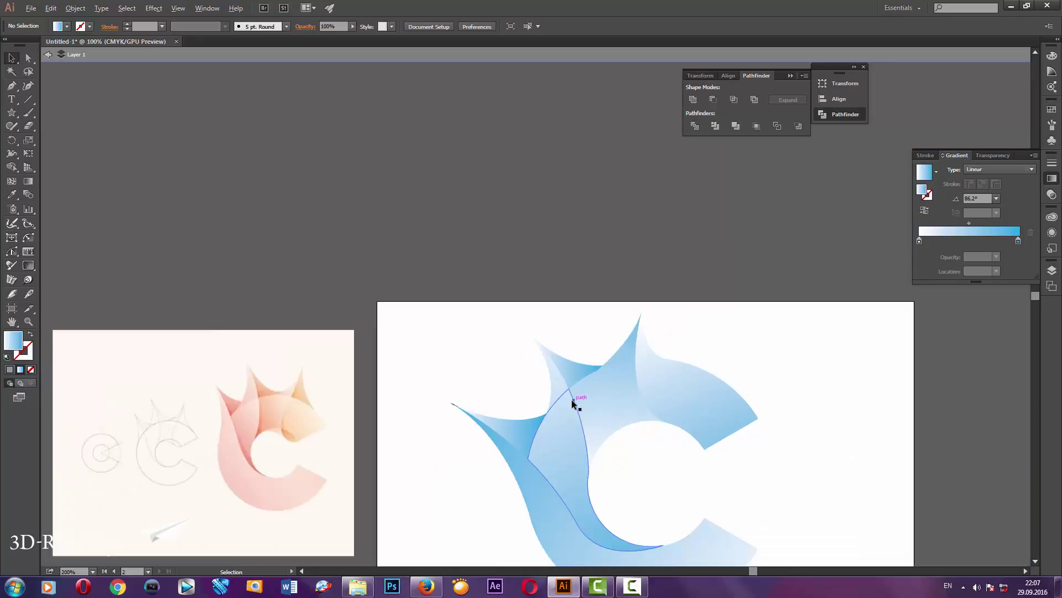
scroll(574, 400, "down", 1)
scroll(573, 411, "down", 1)
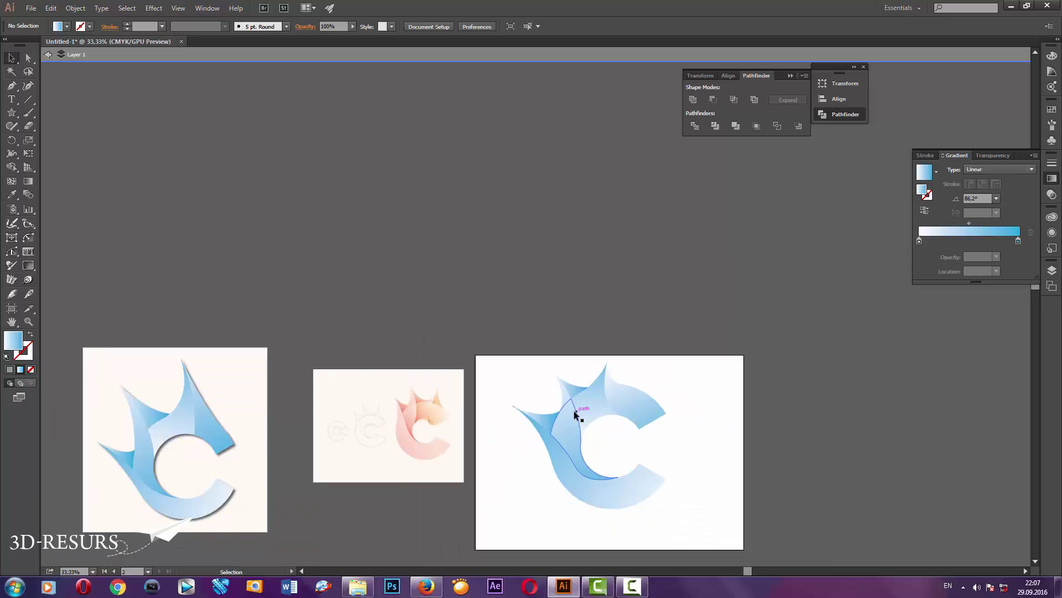
scroll(632, 499, "left", 1)
scroll(632, 500, "left", 1)
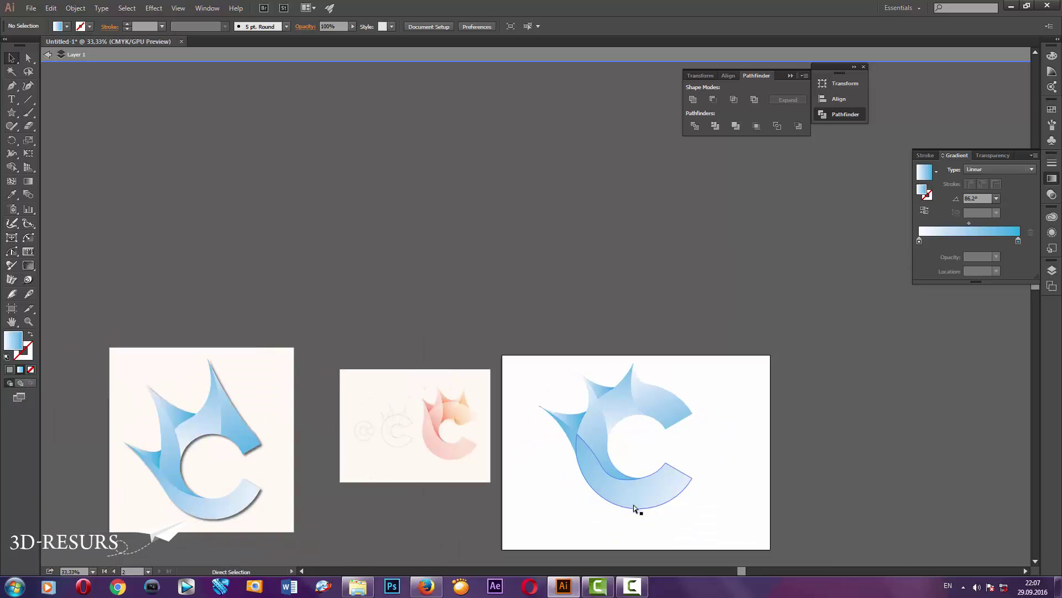
scroll(696, 506, "up", 1)
scroll(704, 475, "down", 1)
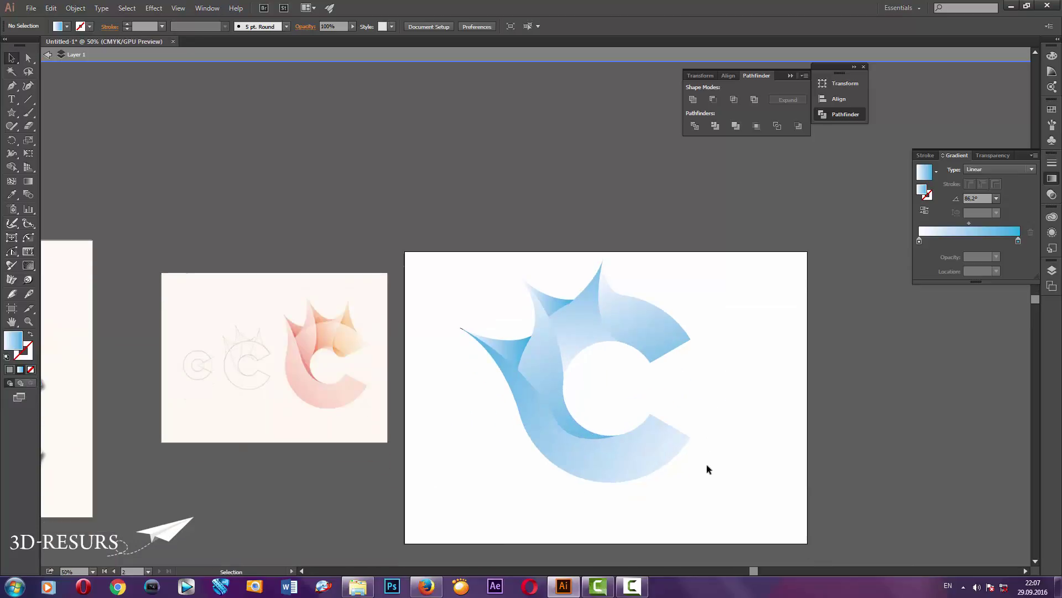
scroll(706, 455, "up", 1)
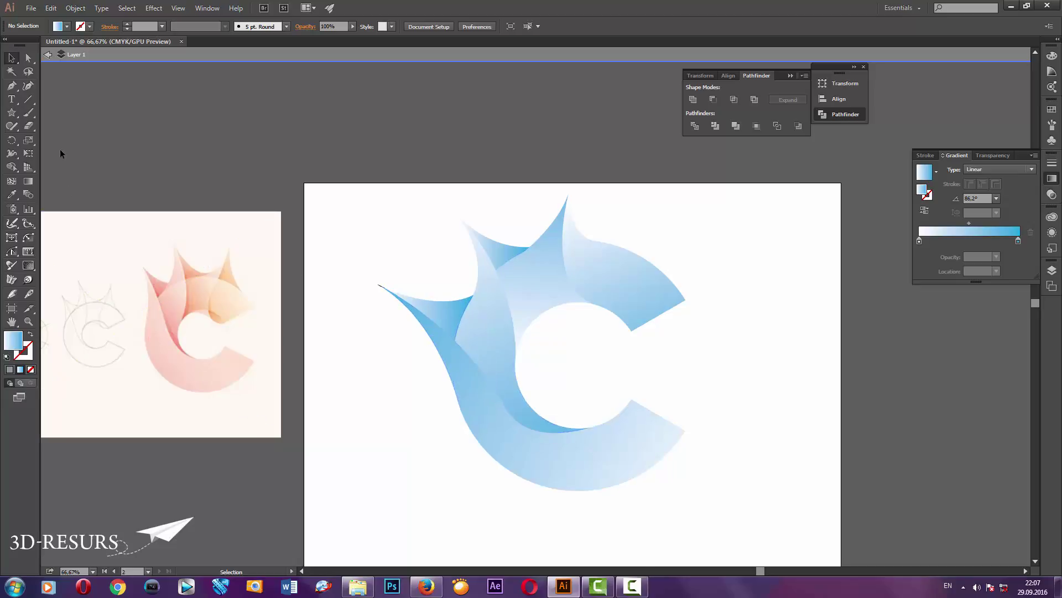
key("m")
Draw an artboard-sized rectangle filled with the reference's off-white via the Eyedropper.
left_click_drag(304, 184, 868, 563)
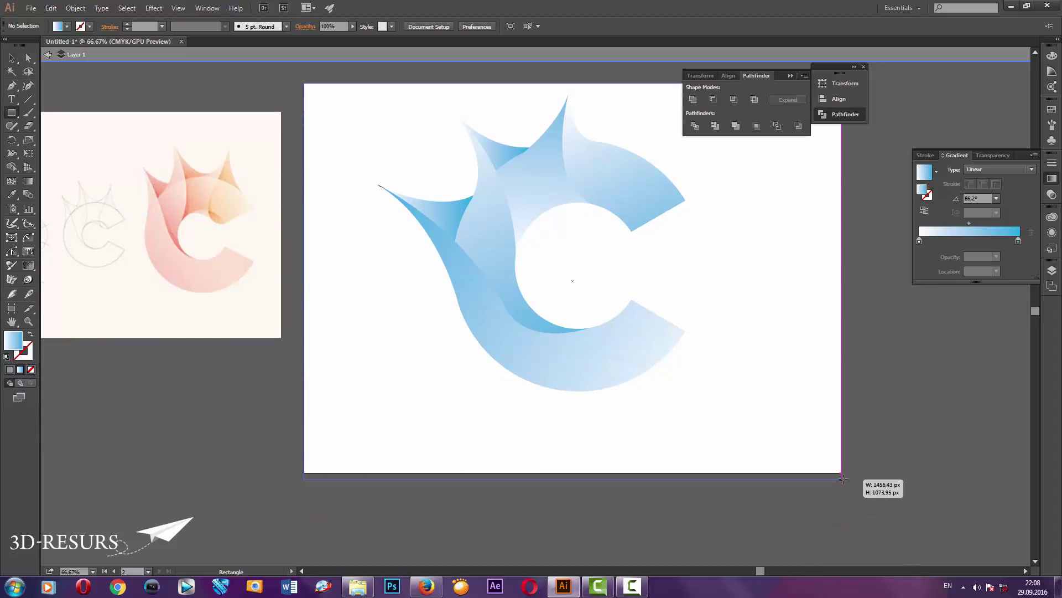
left_click_drag(843, 538, 841, 472)
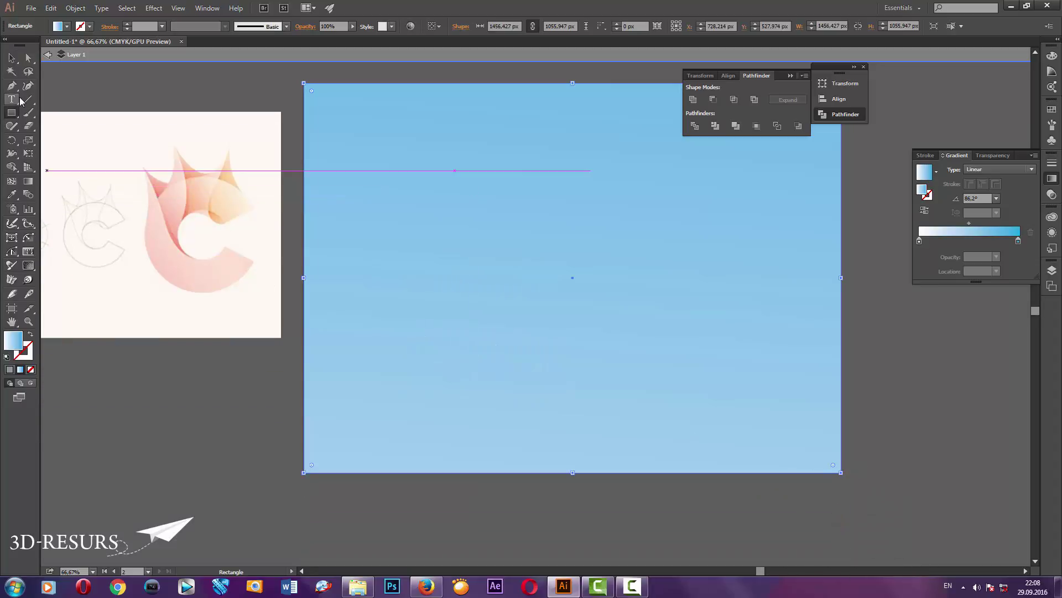
left_click(11, 194)
left_click(103, 142)
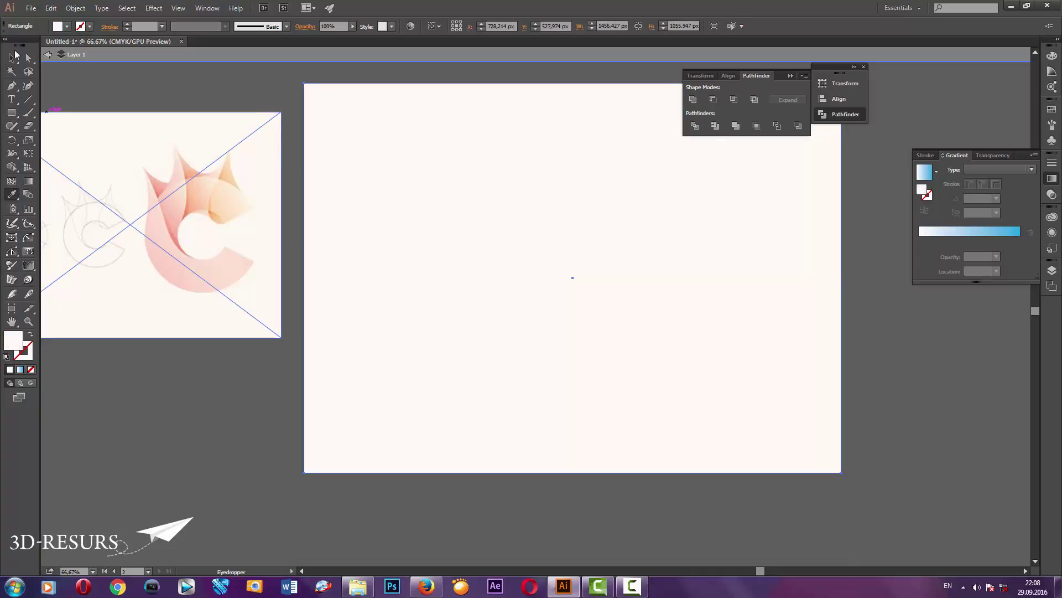
Send the rectangle to back, shift it below the artwork, and marquee-select the logo.
left_click(11, 58)
right_click(331, 139)
mouse_move(362, 310)
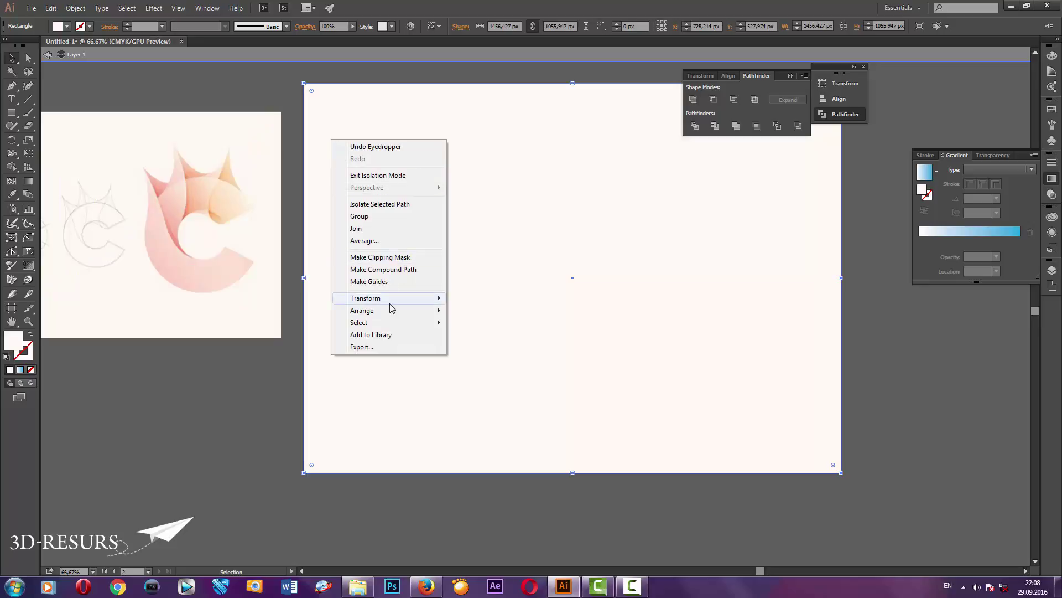
left_click(467, 346)
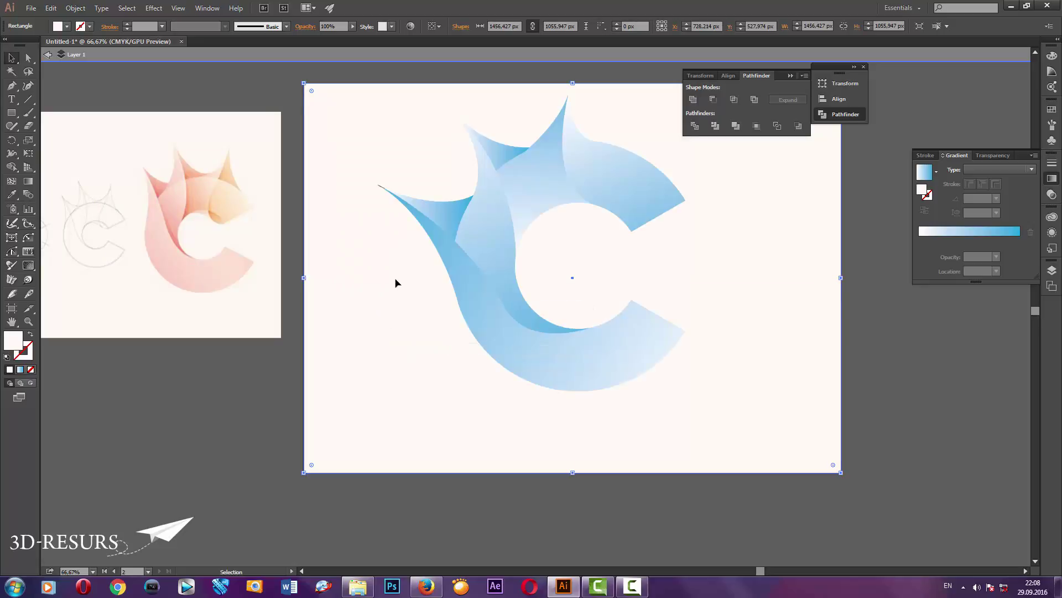
scroll(400, 284, "up", 3)
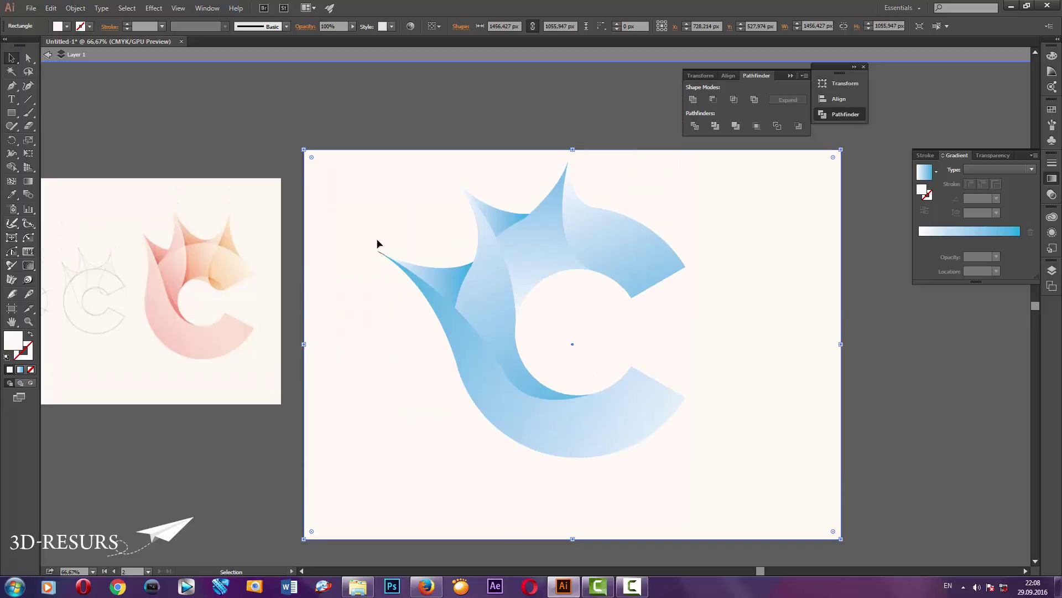
left_click_drag(373, 188, 373, 532)
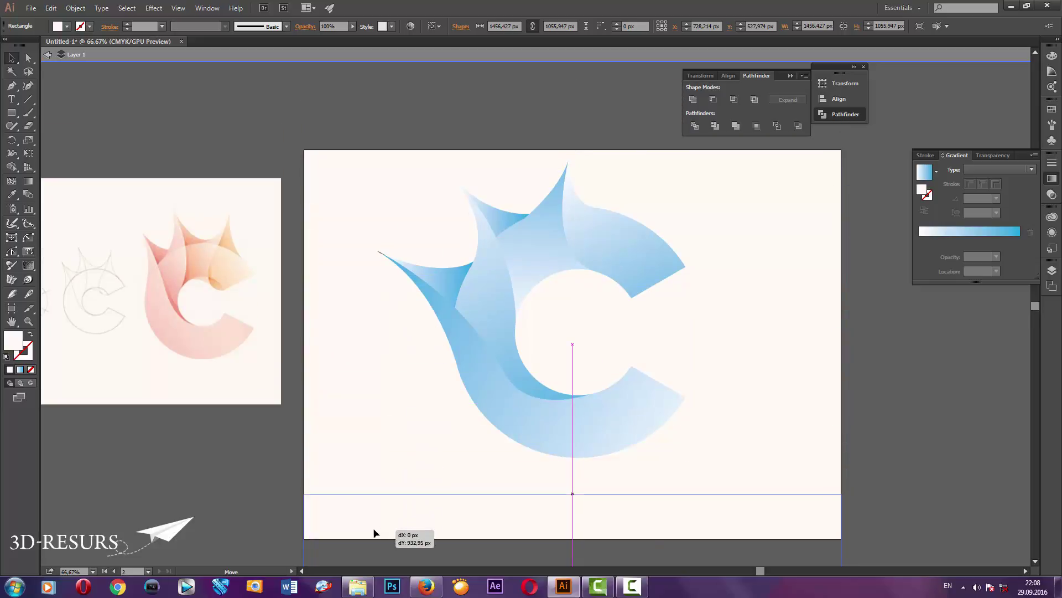
left_click_drag(347, 156, 767, 450)
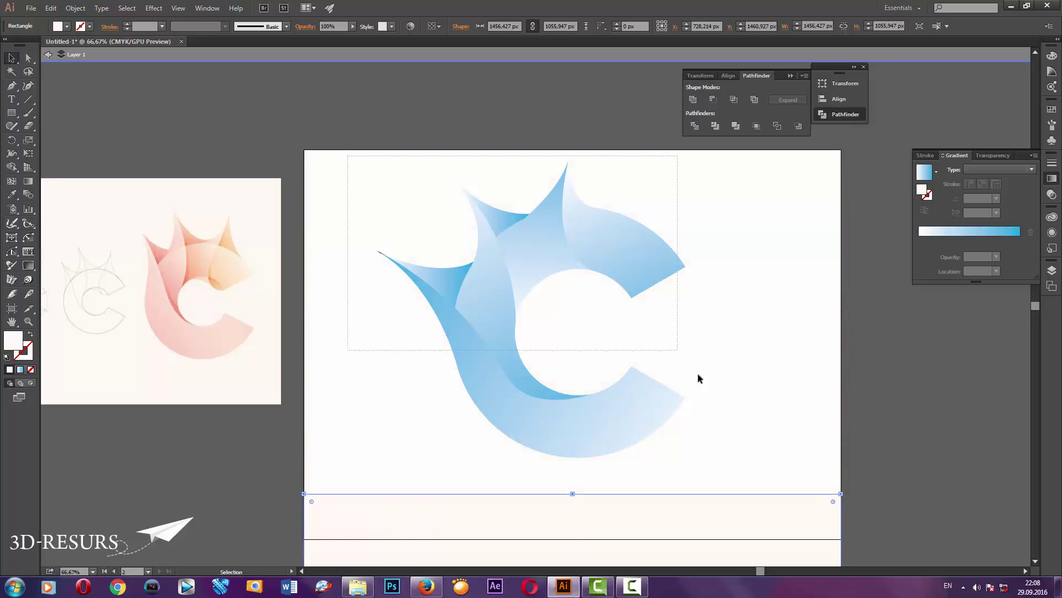
Group the logo, apply a Drop Shadow, and move the off-white rectangle back onto the artboard.
left_click(76, 8)
left_click(85, 49)
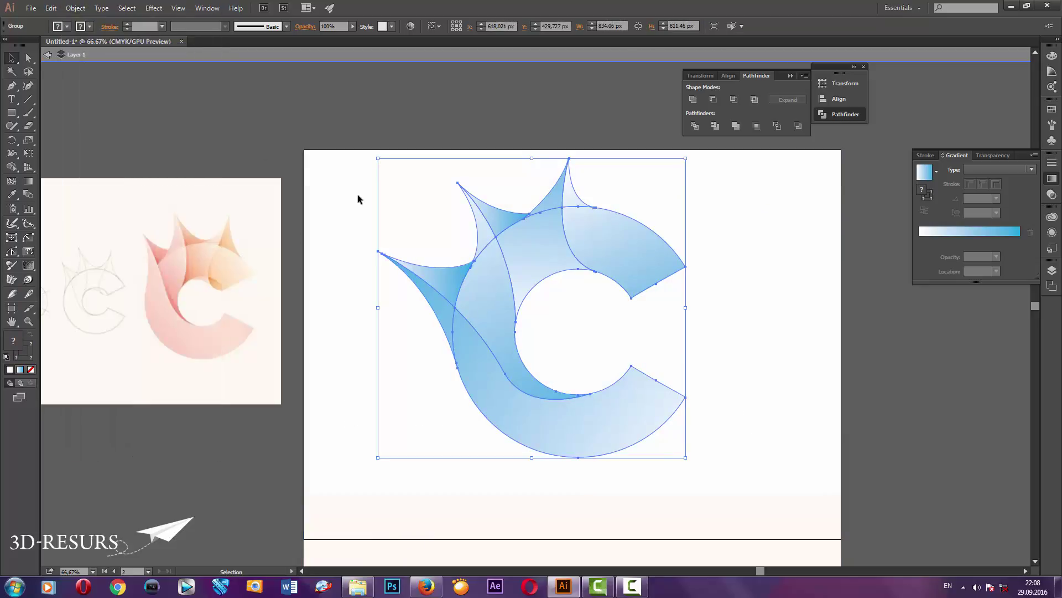
left_click(154, 8)
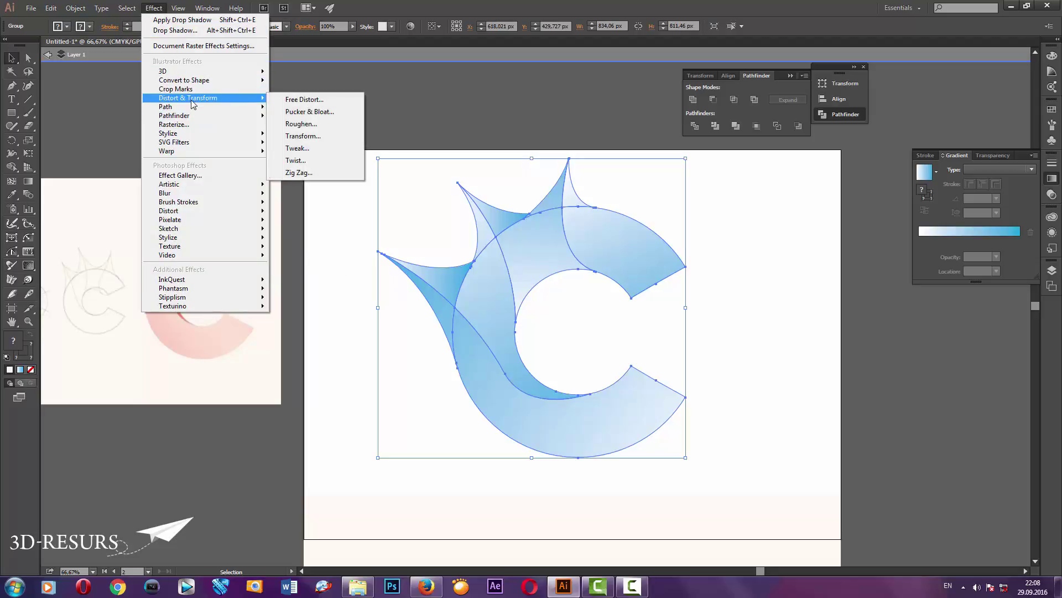
mouse_move(168, 133)
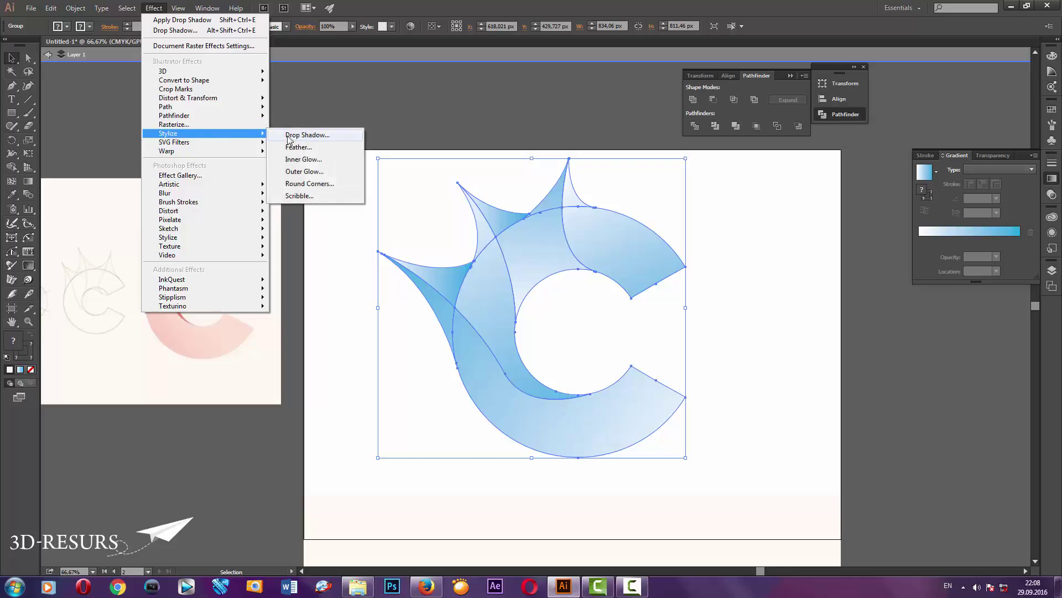
left_click(291, 135)
left_click_drag(543, 210, 762, 226)
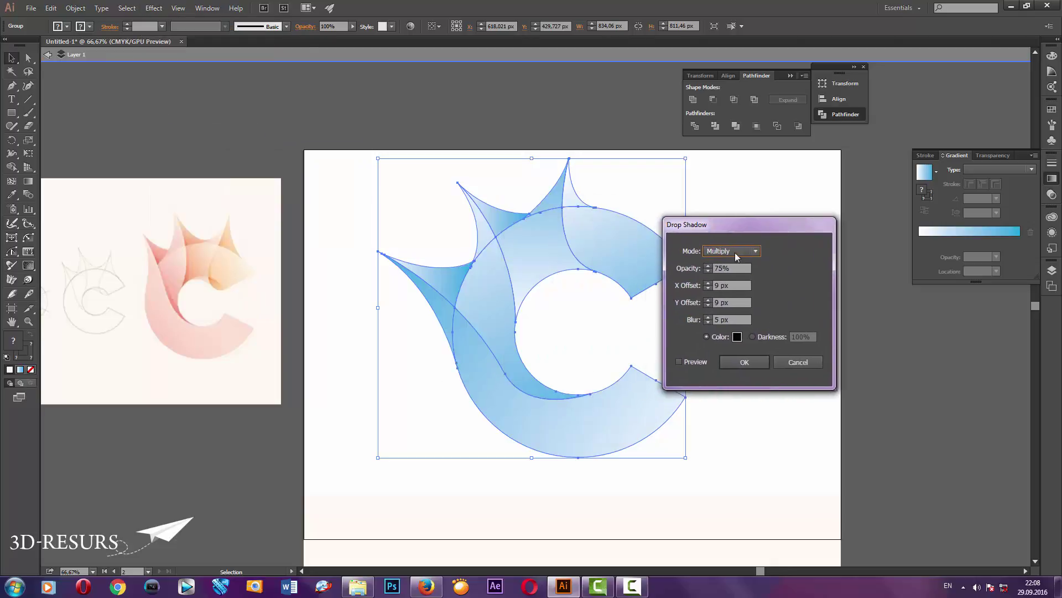
key("alt+p")
left_click(745, 361)
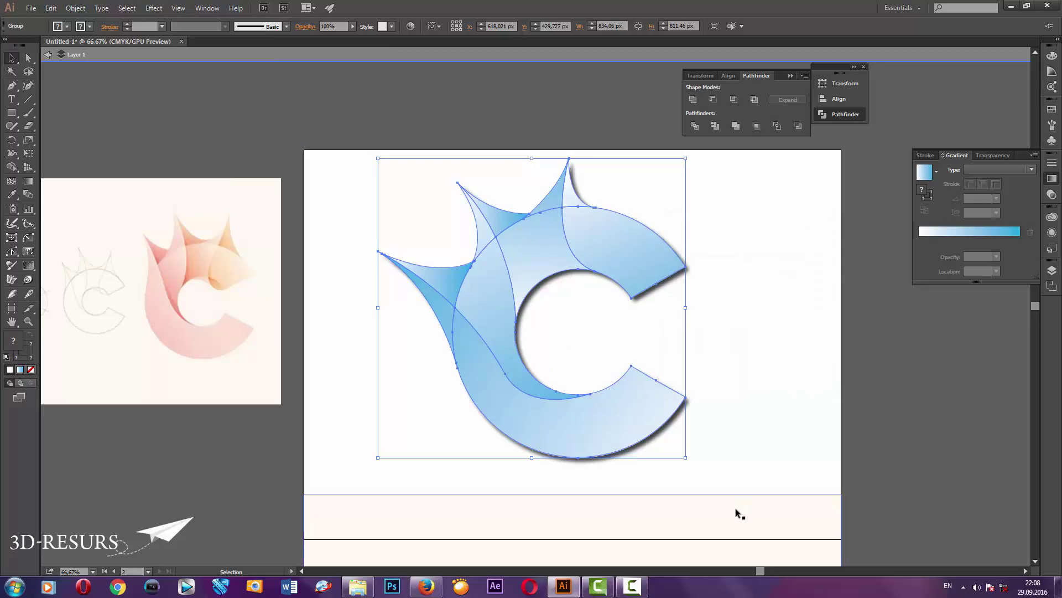
left_click_drag(736, 508, 736, 166)
left_click(908, 290)
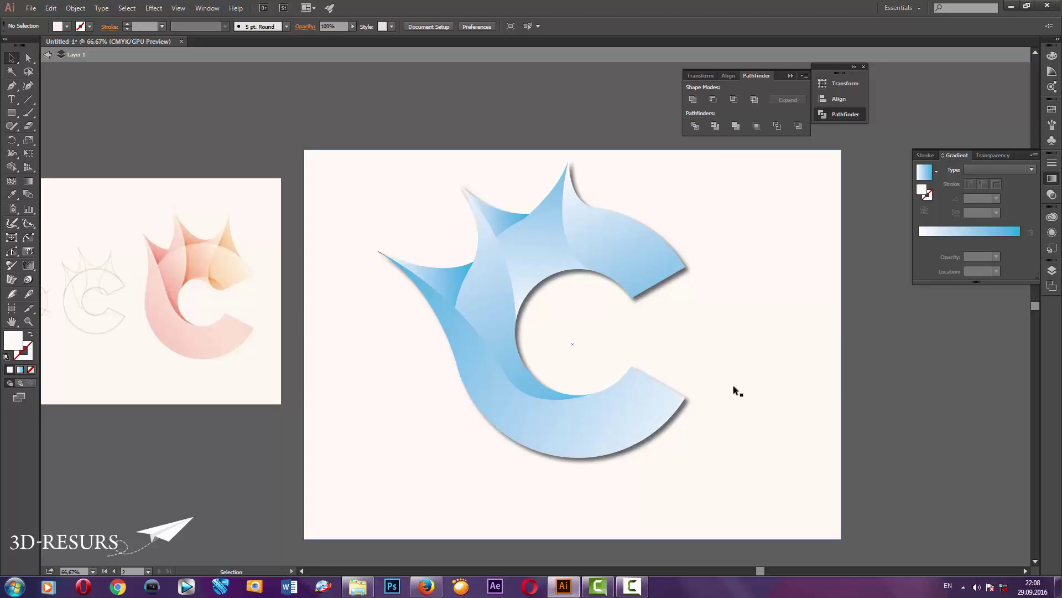